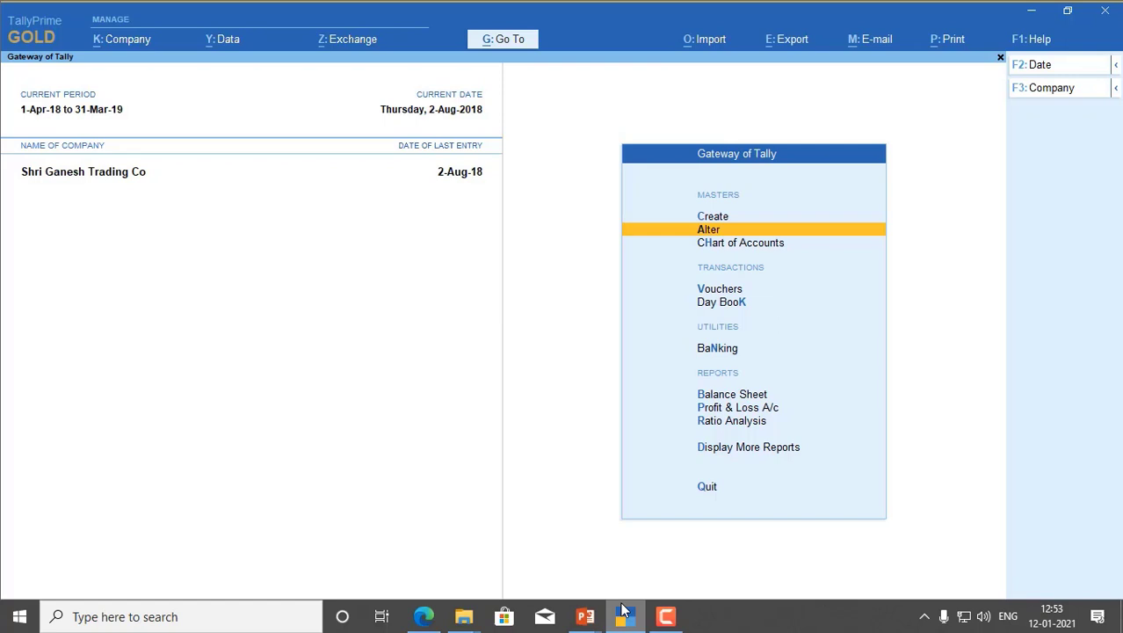
# Find the Purchase Register with the report search and open it.
pyautogui.hotkey('ctrl', 'g')
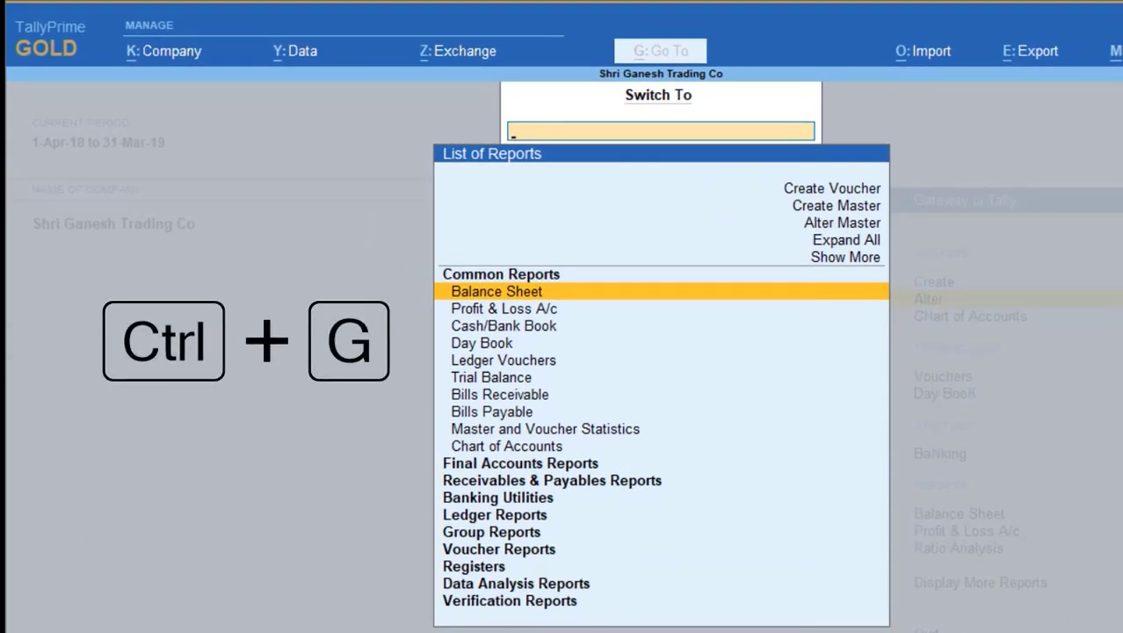
pyautogui.write('Pur')
pyautogui.press('Down')
pyautogui.press('Down')
pyautogui.press('Down')
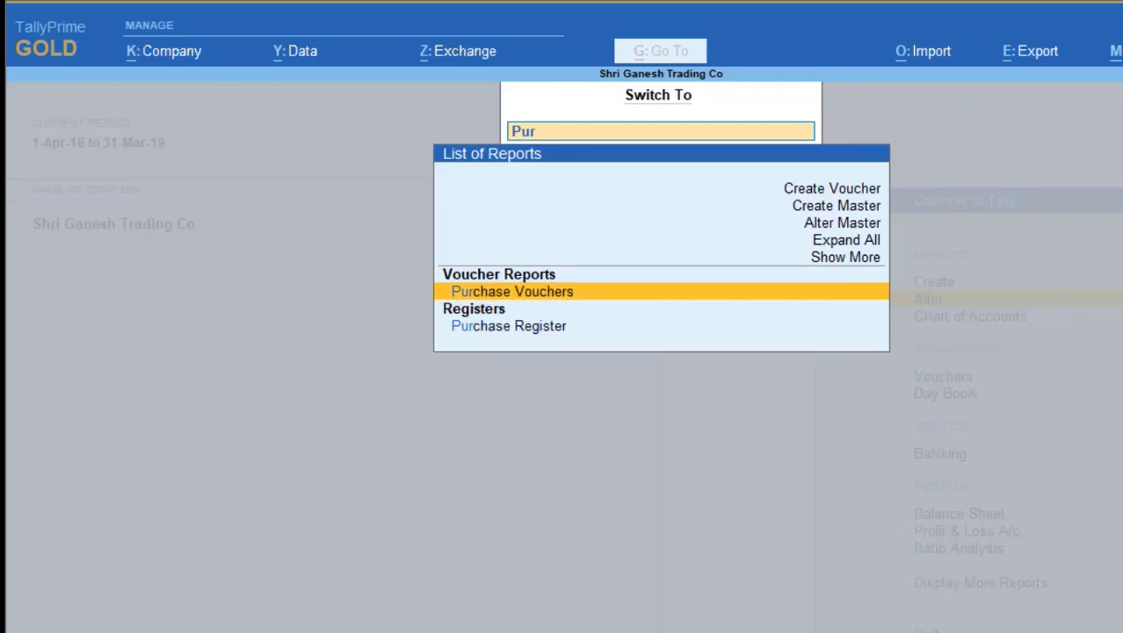
pyautogui.press('Return')
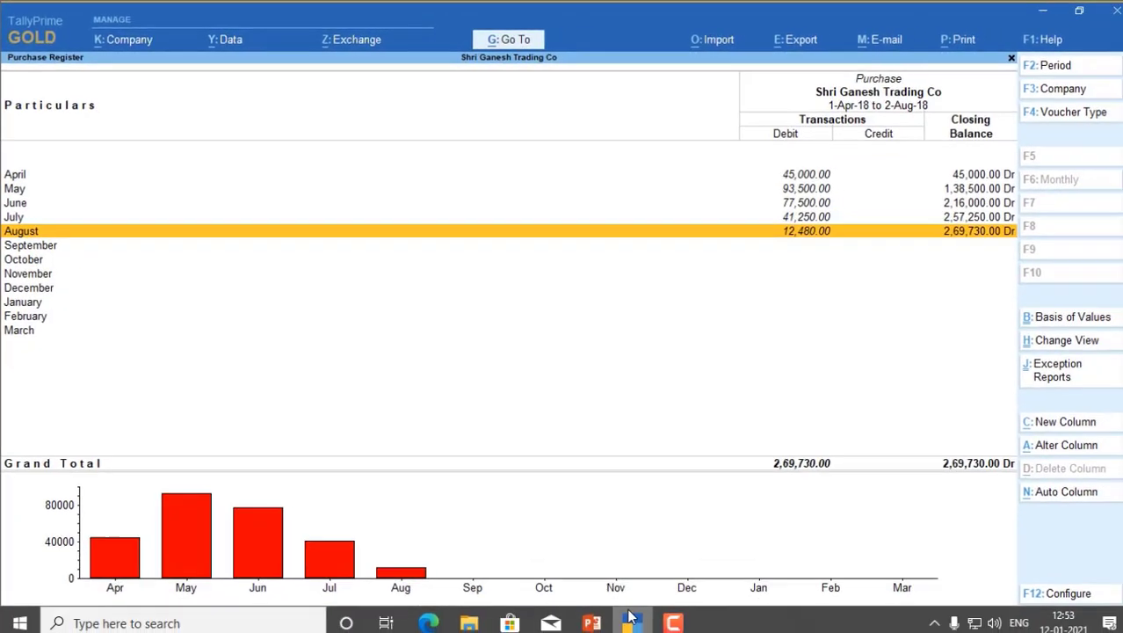
# Drill down from the Purchase Register into the April purchase vouchers.
pyautogui.press('Up')
pyautogui.press('Up')
pyautogui.press('Up')
pyautogui.press('Up')
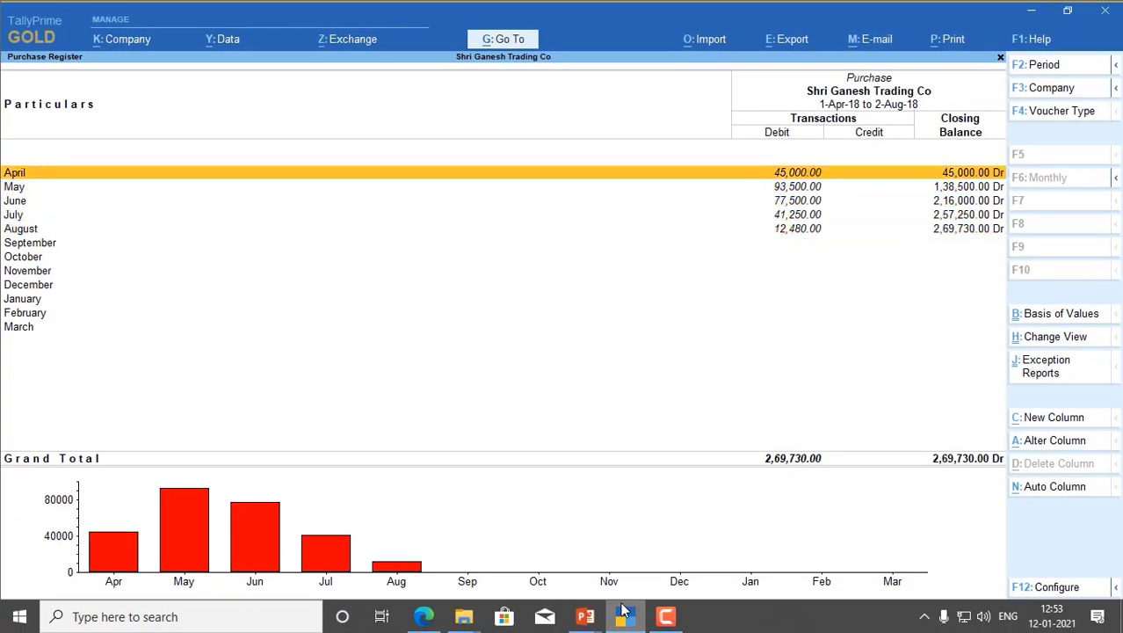
pyautogui.press('Return')
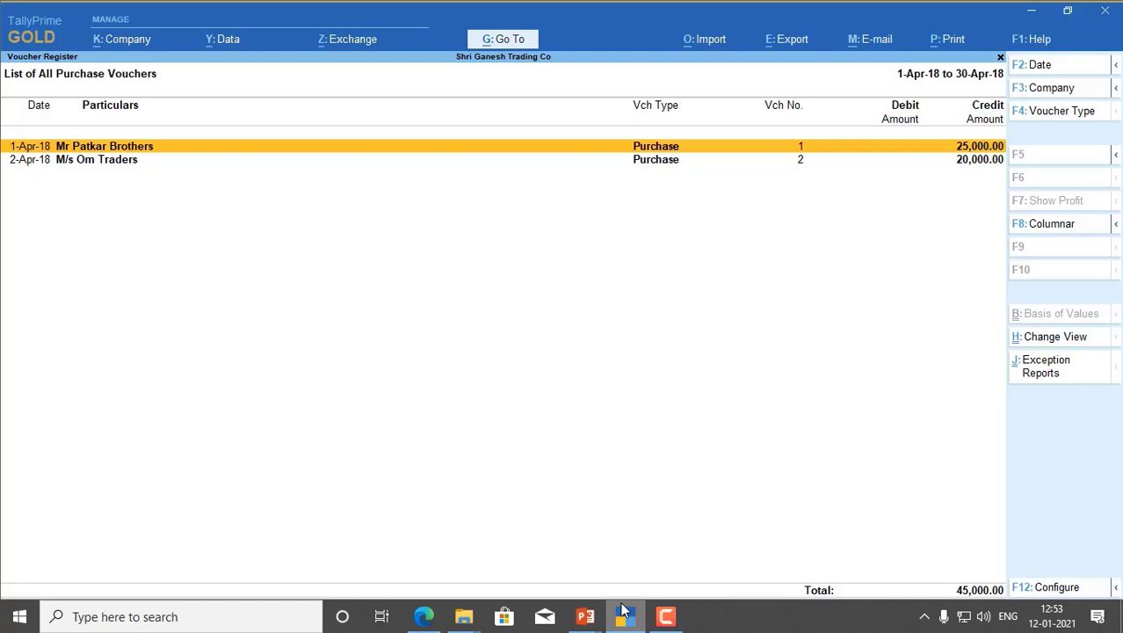
# Change the purchase voucher list's period to run from 1-Apr-18 to 31-Mar-19.
pyautogui.hotkey('alt', 'F2')
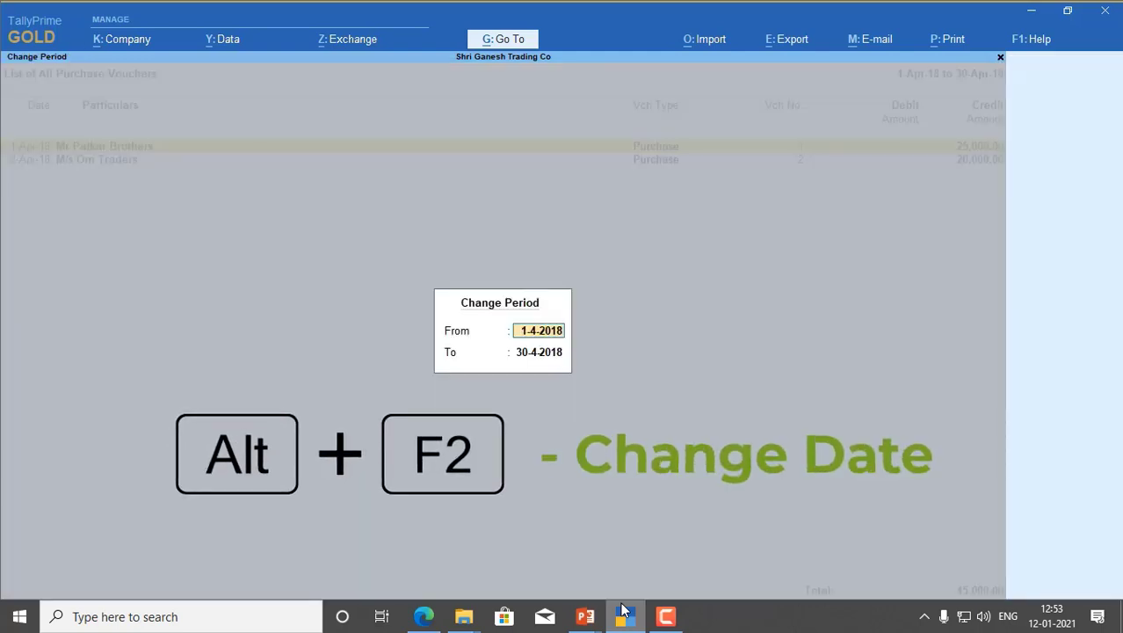
pyautogui.press('Return')
pyautogui.write('31-3')
pyautogui.press('Return')
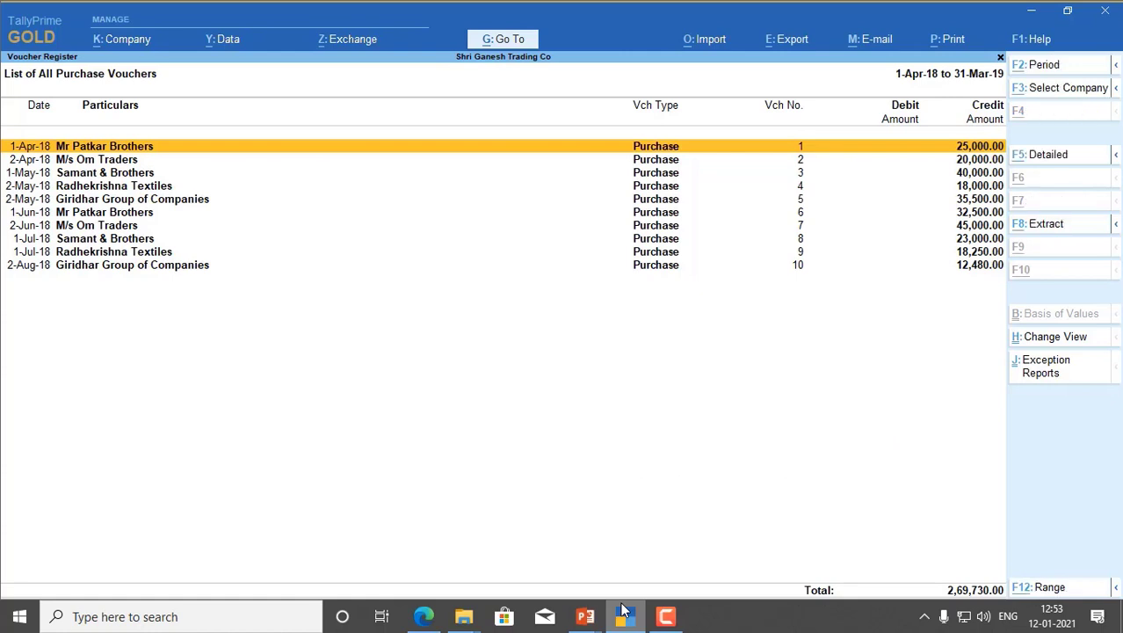
# Show the purchase voucher list in detailed format, and return to the Gateway of Tally.
pyautogui.hotkey('alt', 'F5')
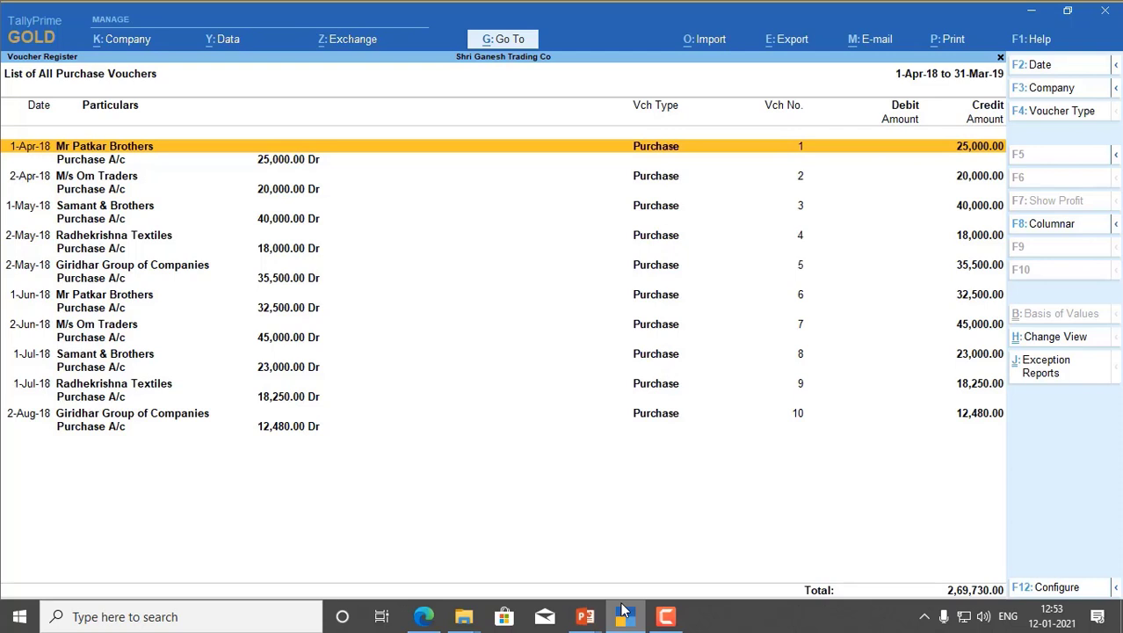
pyautogui.press('Escape')
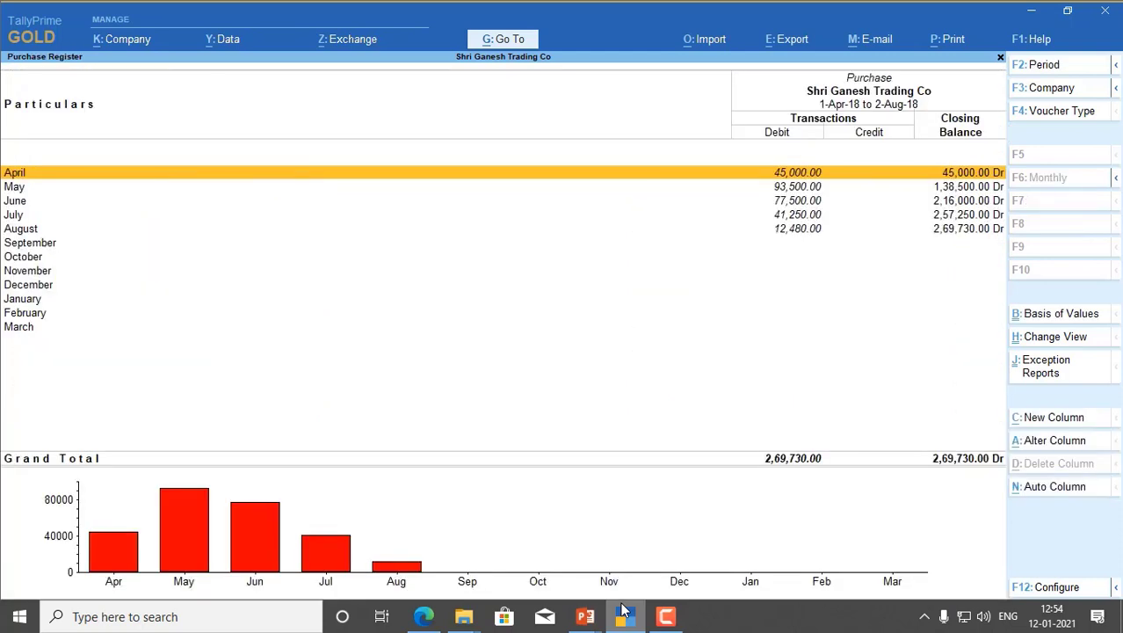
pyautogui.press('Escape')
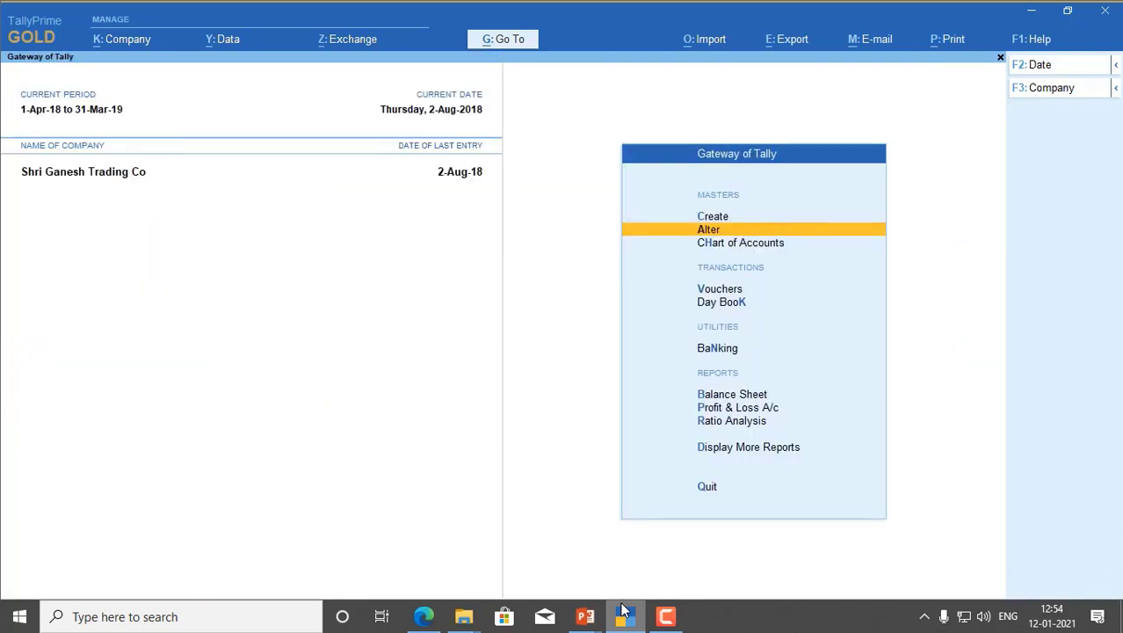
# Open the Bills Payable report, expand it to the detailed view, and return to the Gateway of Tally.
pyautogui.press('alt')
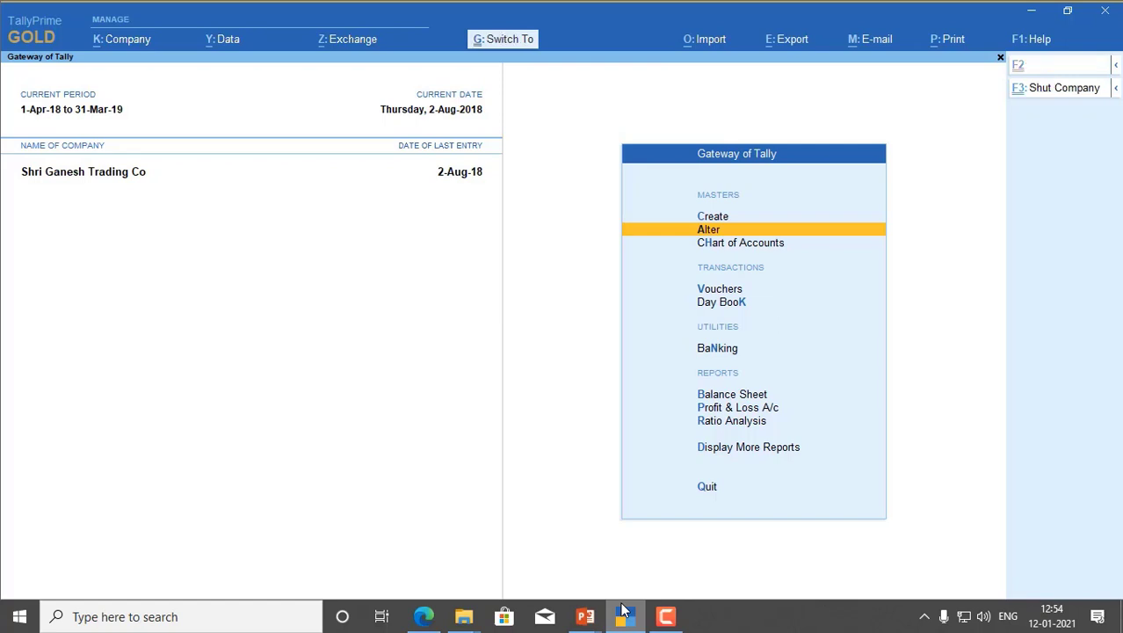
pyautogui.hotkey('alt', 'g')
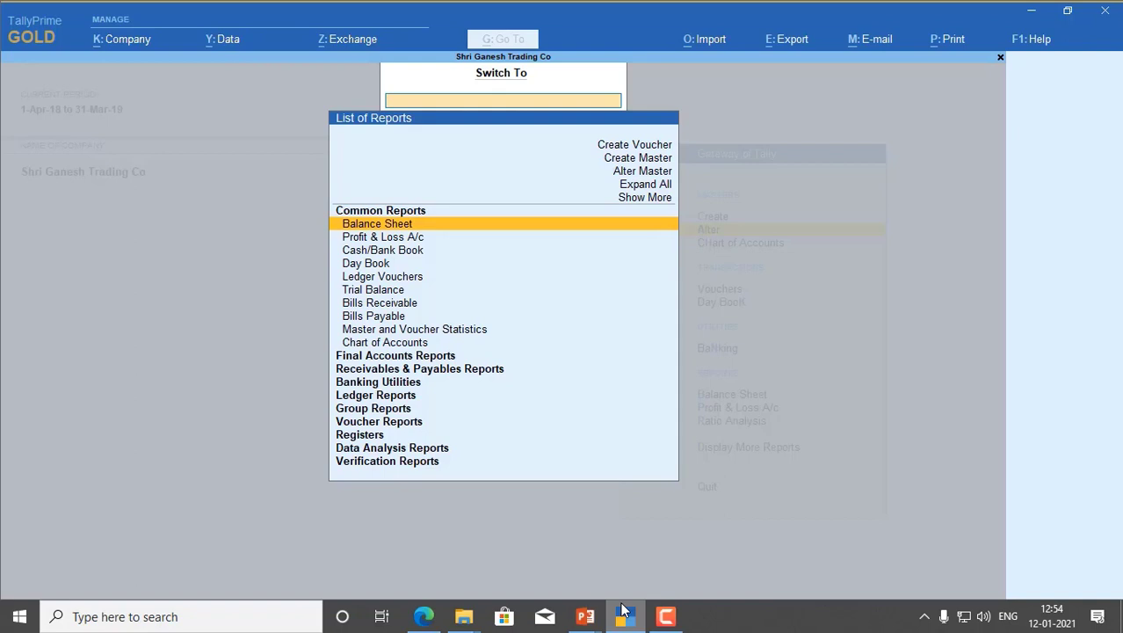
pyautogui.write('Bill')
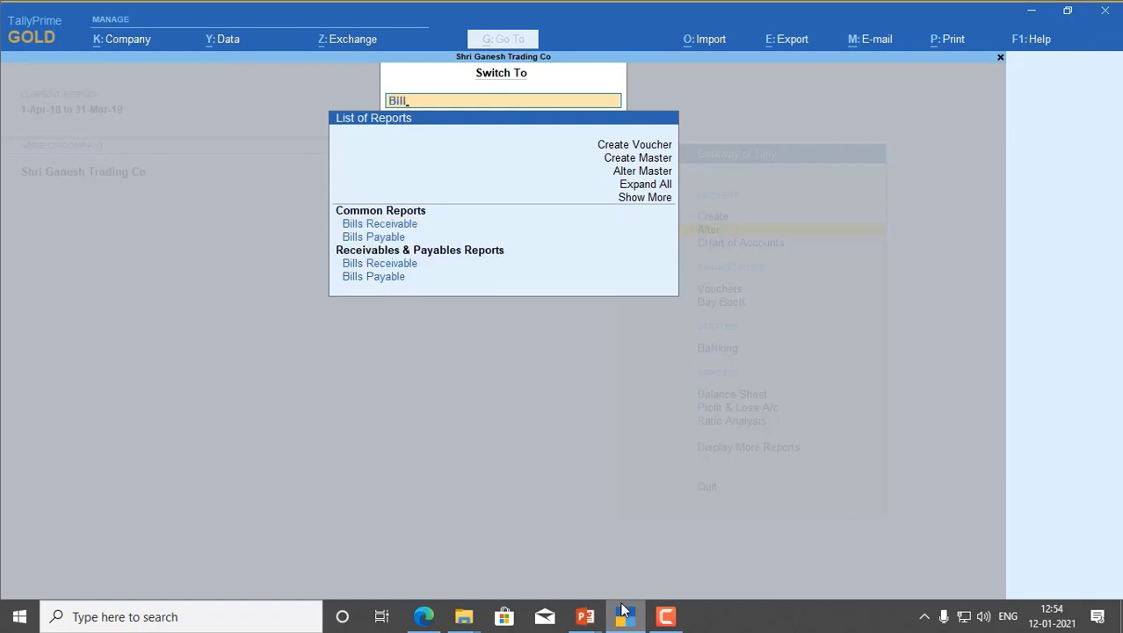
pyautogui.press('Down')
pyautogui.press('Down')
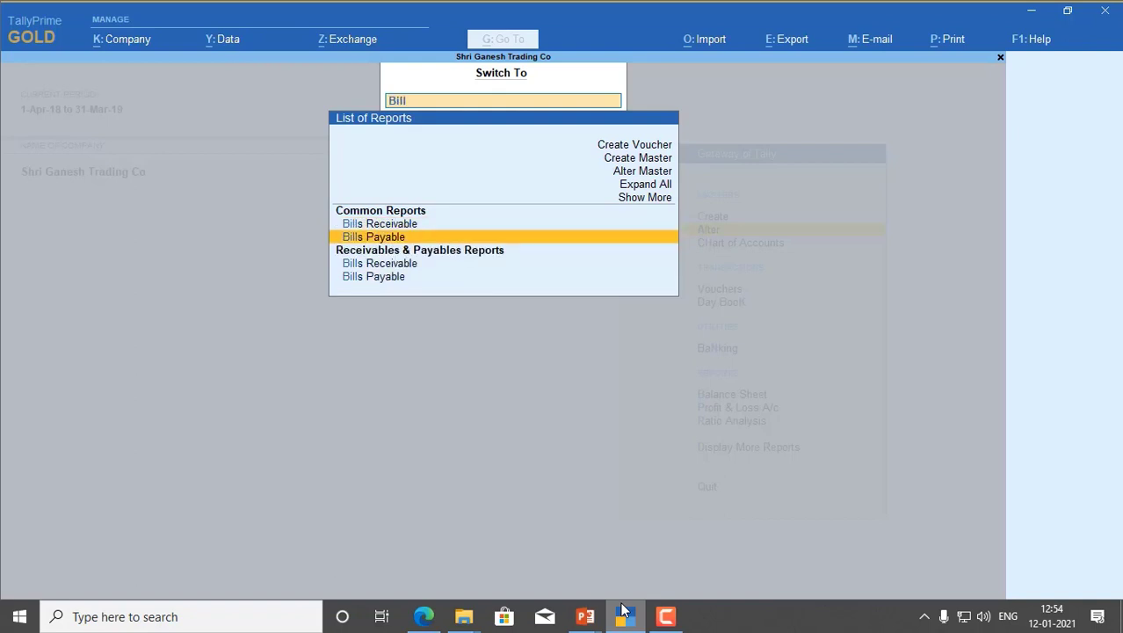
pyautogui.press('Return')
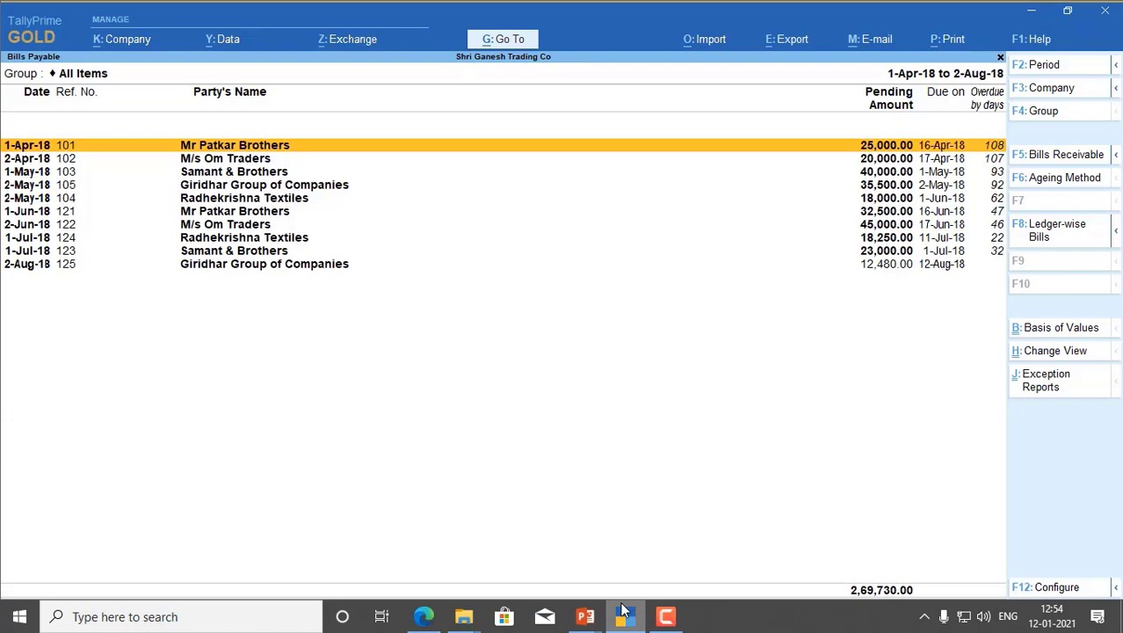
pyautogui.hotkey('alt', 'F1')
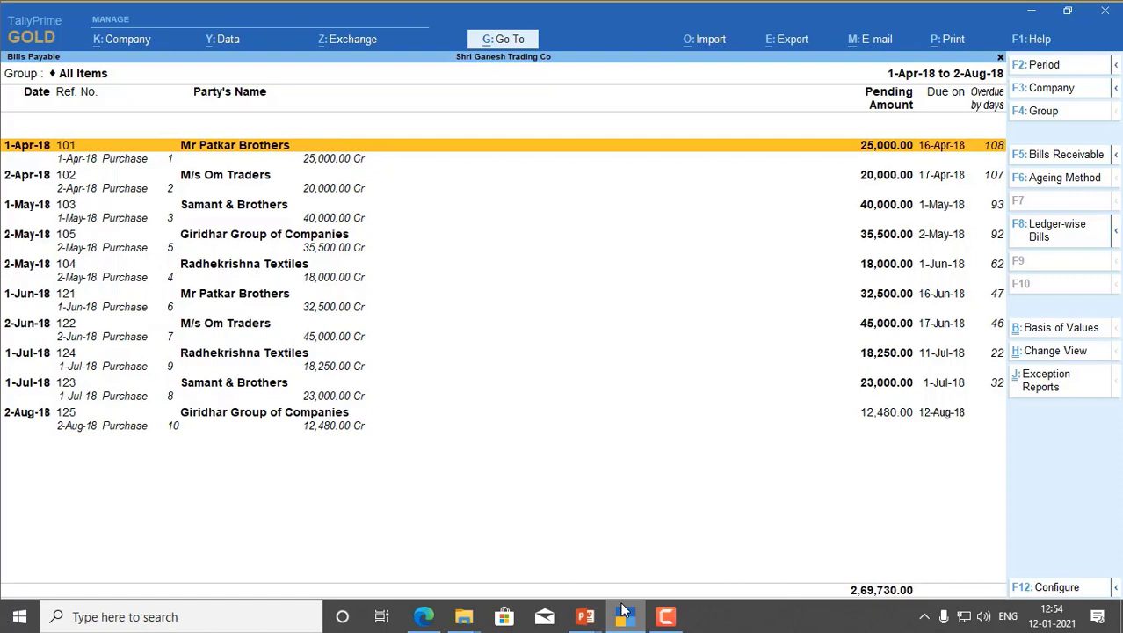
pyautogui.press('Escape')
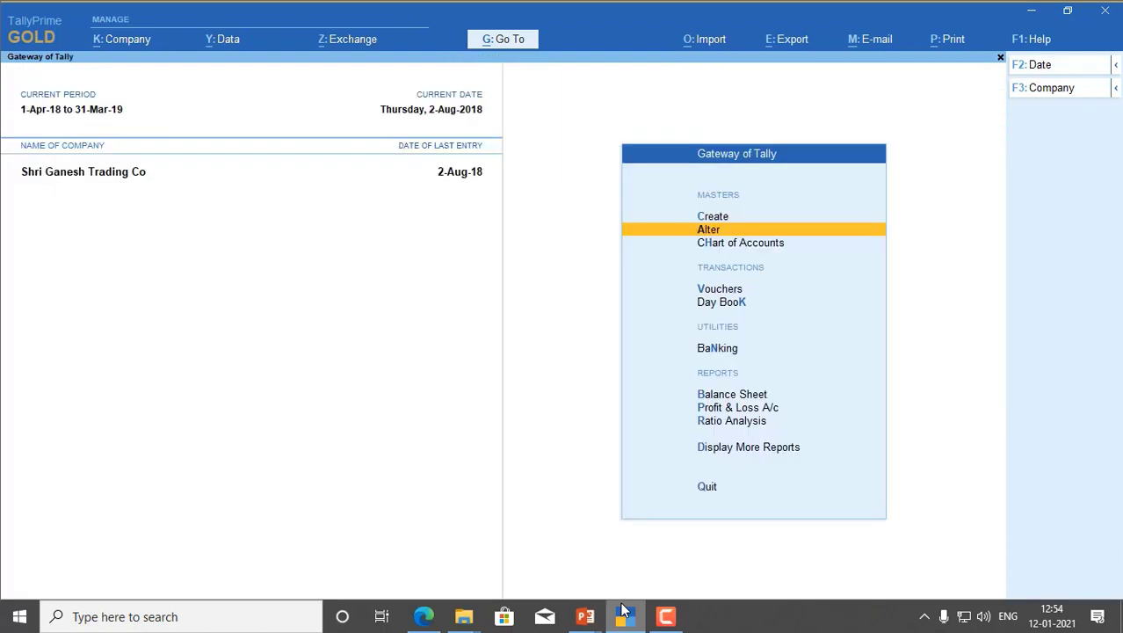
# Start a new Sales voucher dated 1-Apr-18.
pyautogui.click(622, 611)
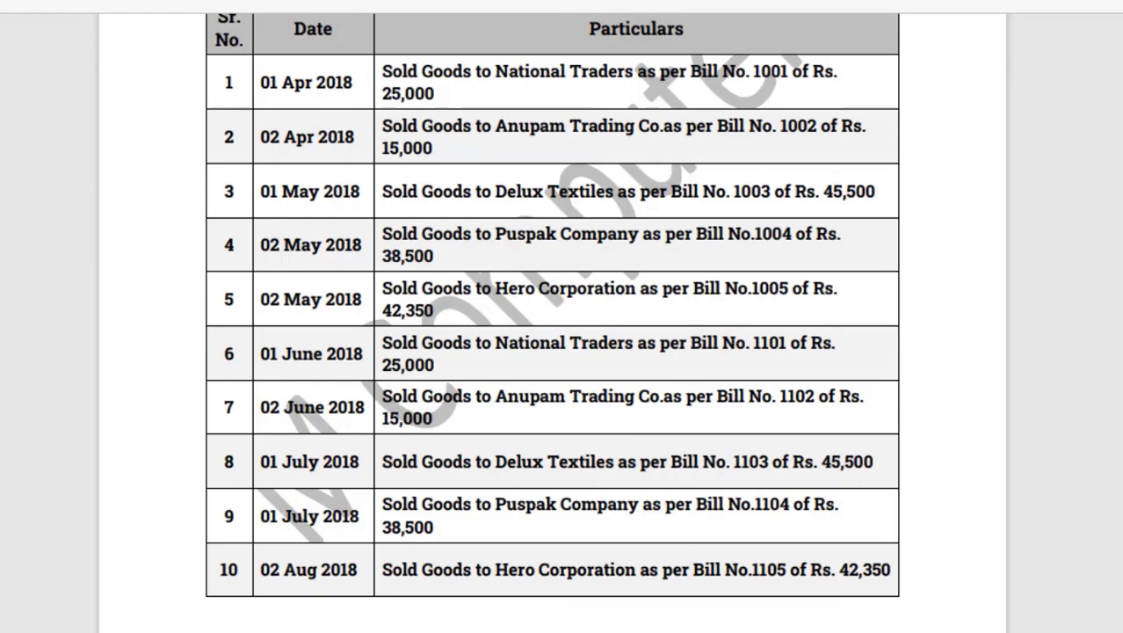
pyautogui.click(621, 624)
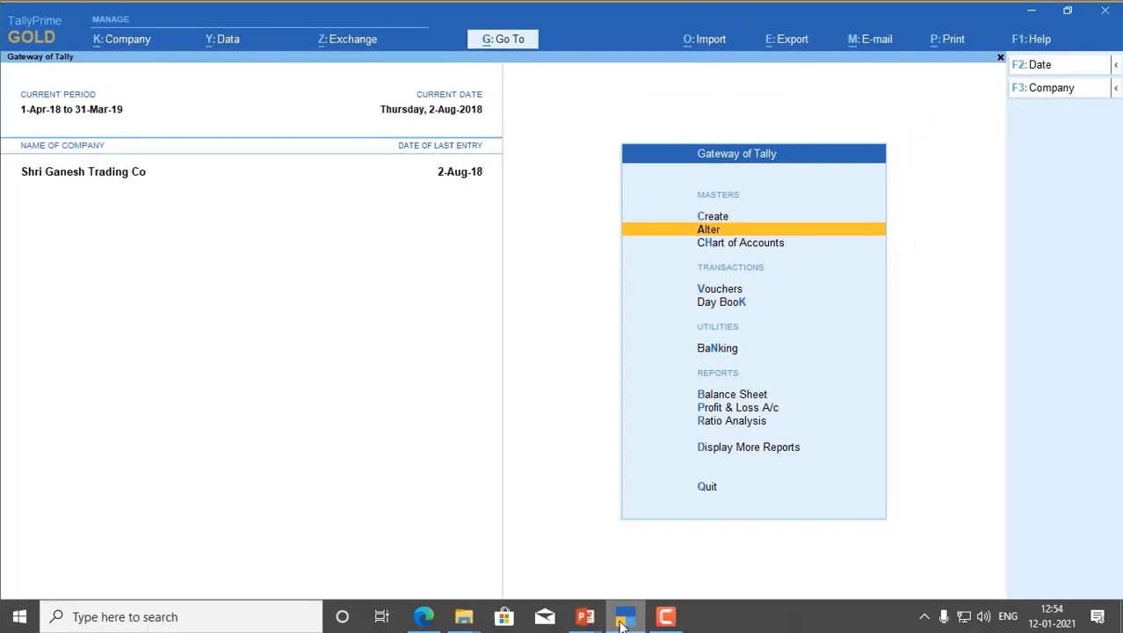
pyautogui.press('v')
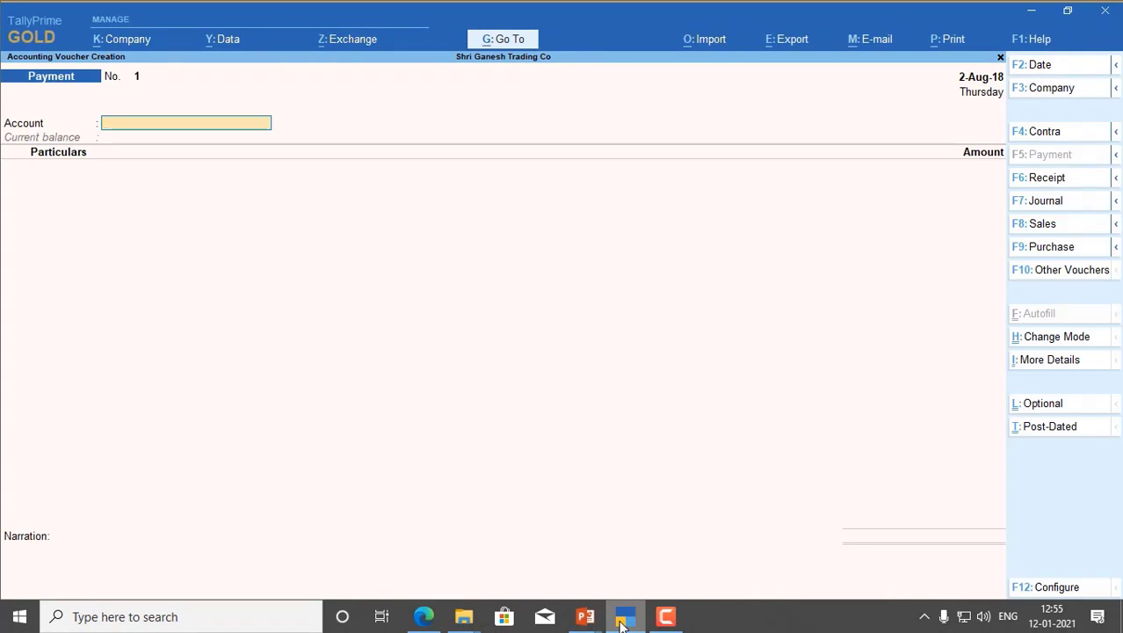
pyautogui.press('F2')
pyautogui.write('1-4')
pyautogui.press('Return')
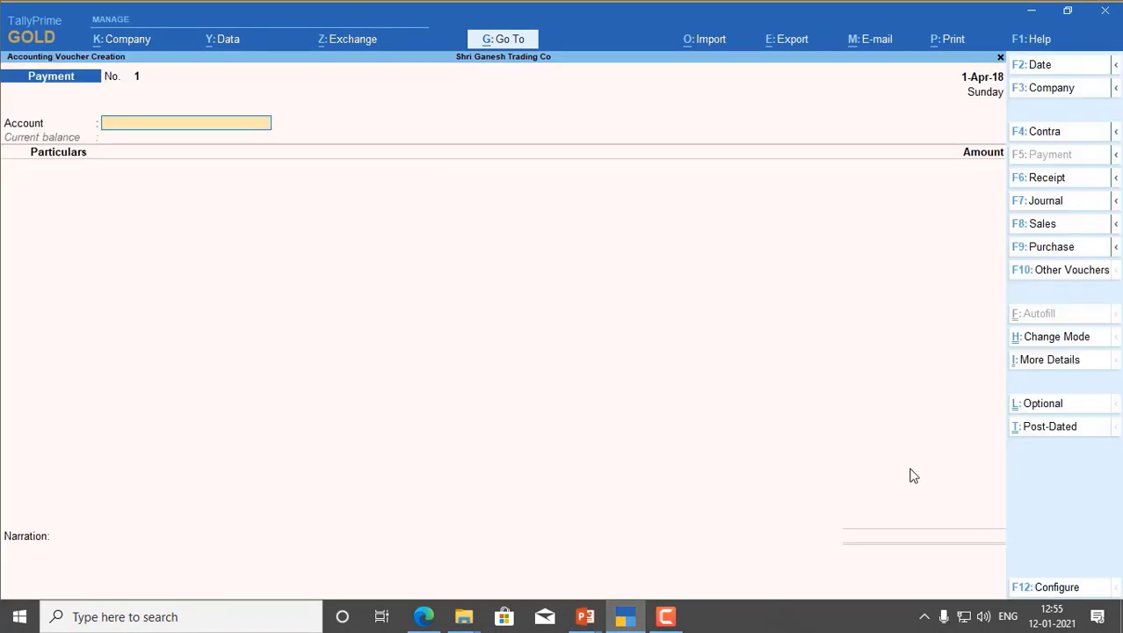
pyautogui.click(1041, 225)
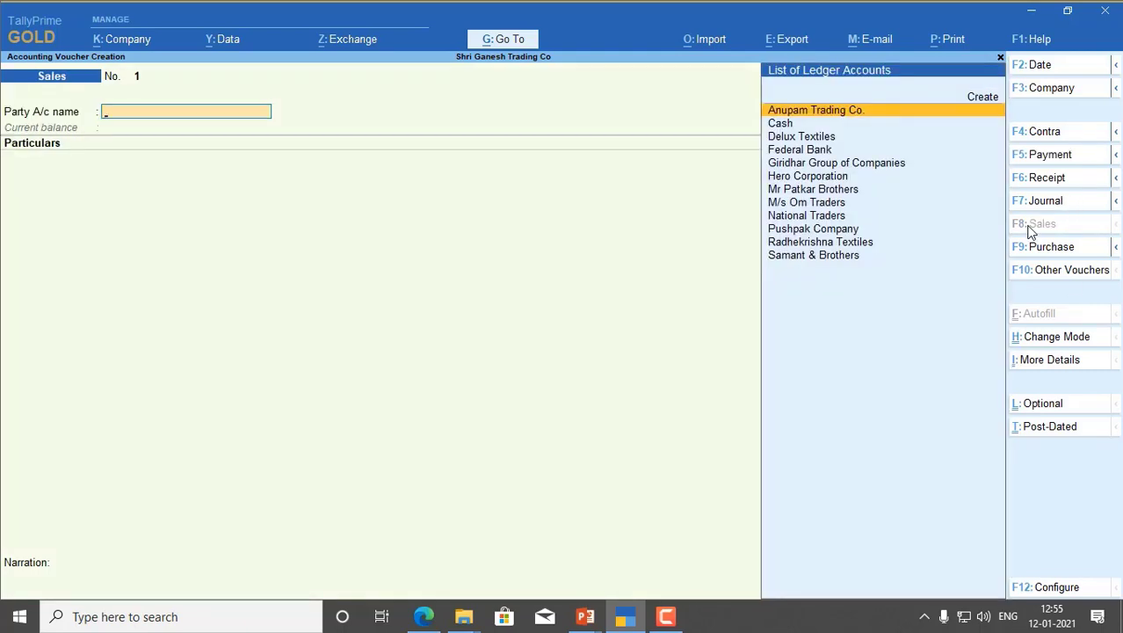
# Set the sales voucher's party to National Traders and add Sales A/c with an amount of 25,000.
pyautogui.write('Nat')
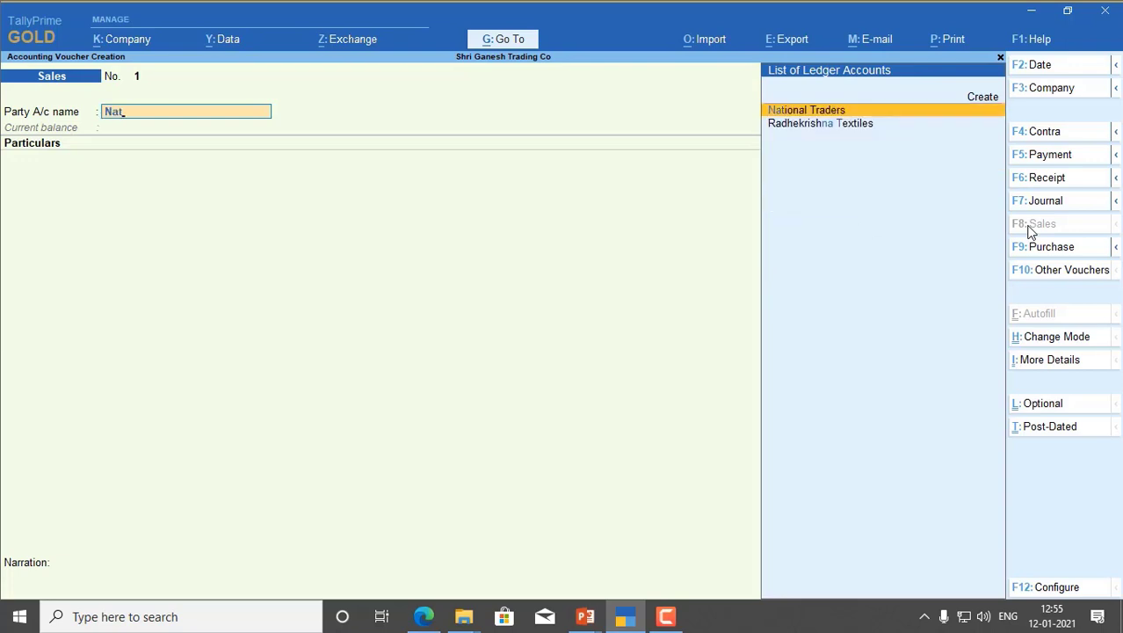
pyautogui.press('Return')
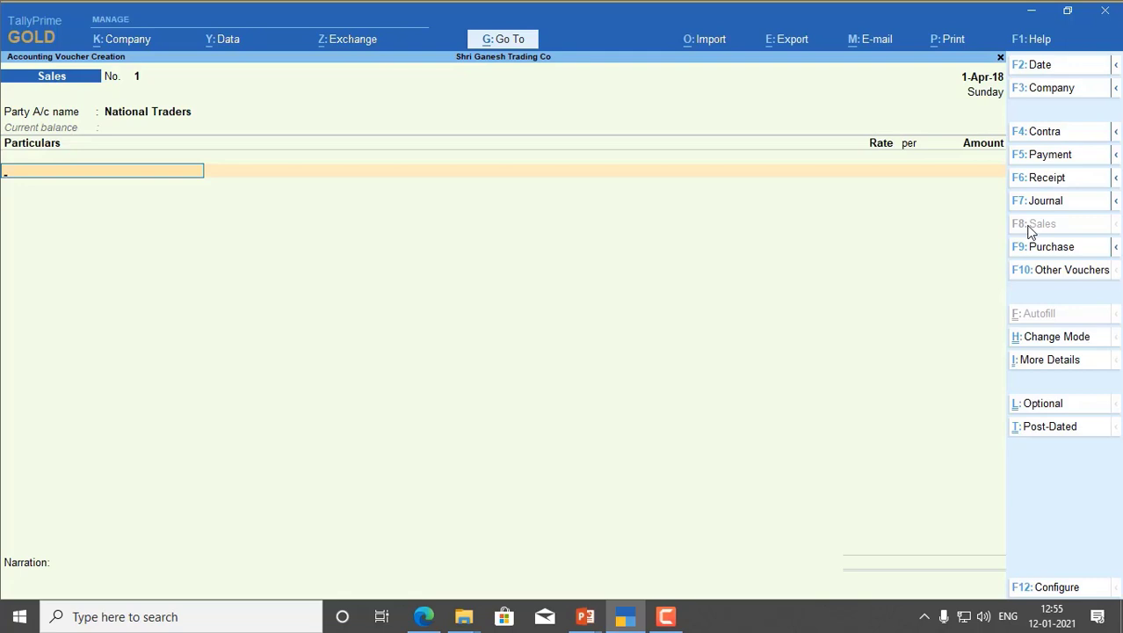
pyautogui.write('Sa')
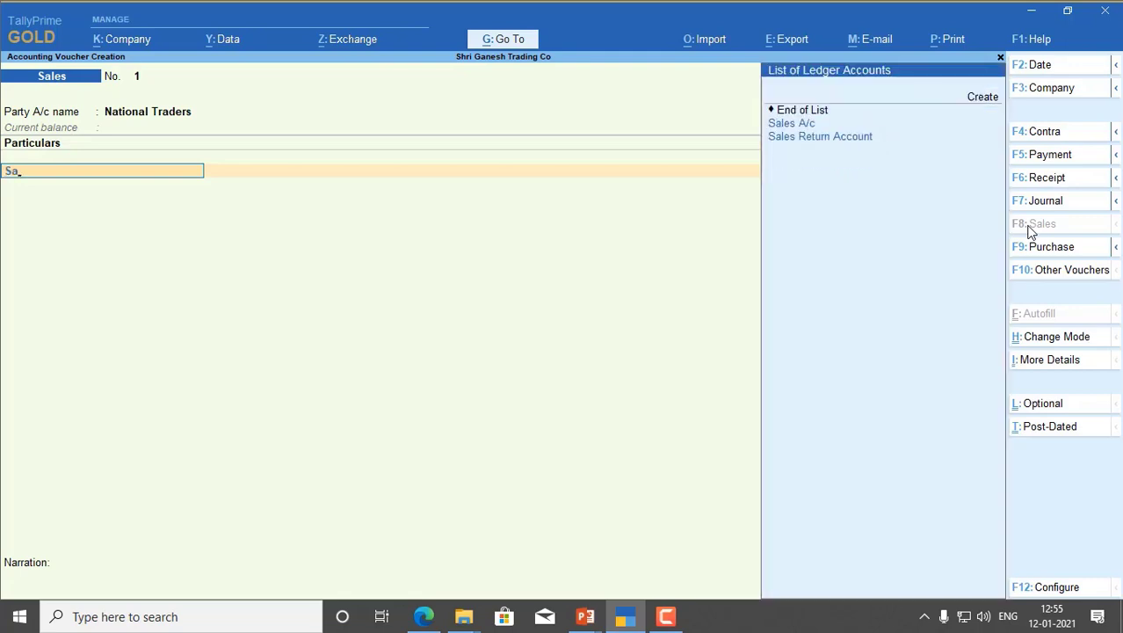
pyautogui.press('Return')
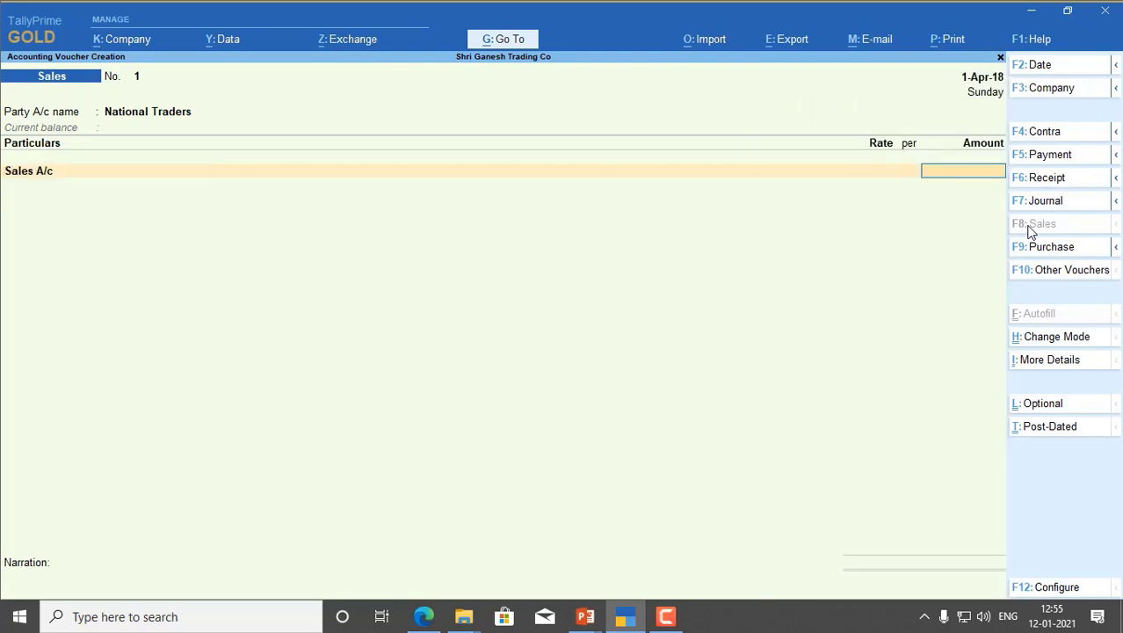
pyautogui.write('25000')
pyautogui.press('Return')
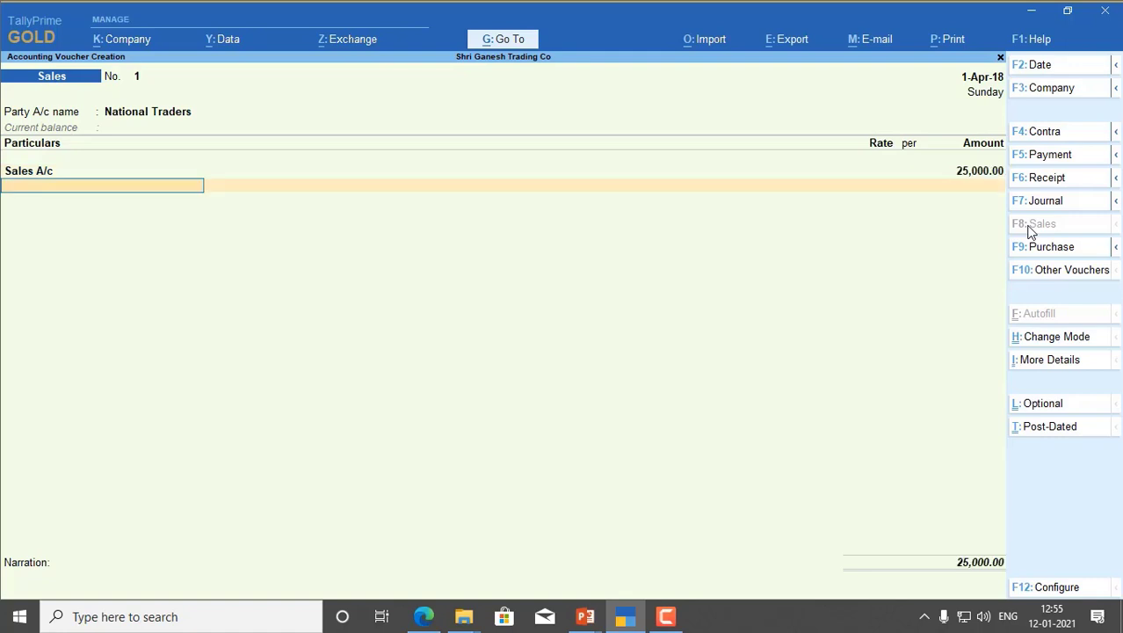
# Record the bill as New Ref 1001 with 15 credit days, and save the National Traders voucher with an empty narration.
pyautogui.press('Return')
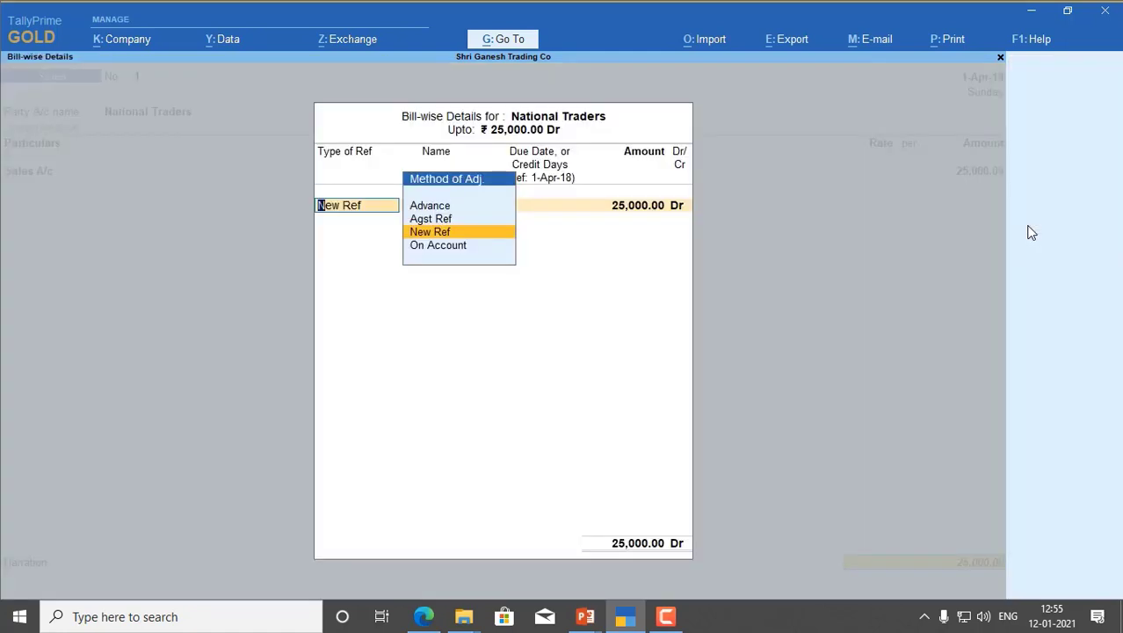
pyautogui.press('Return')
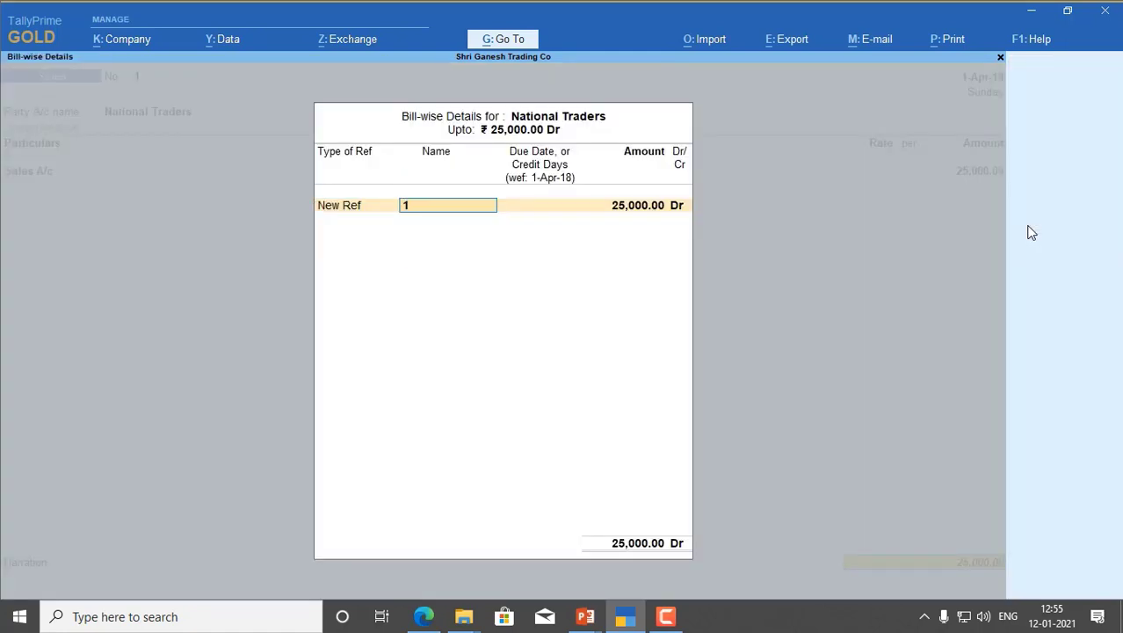
pyautogui.write('1001')
pyautogui.press('Return')
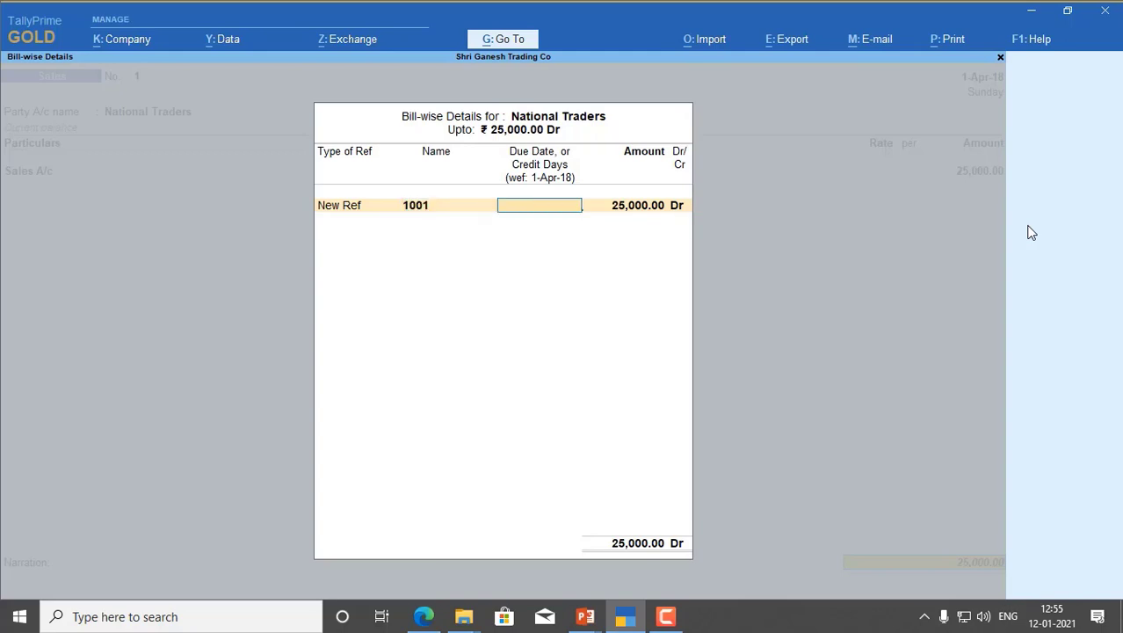
pyautogui.write('15')
pyautogui.press('Return')
pyautogui.press('Return')
pyautogui.press('Return')
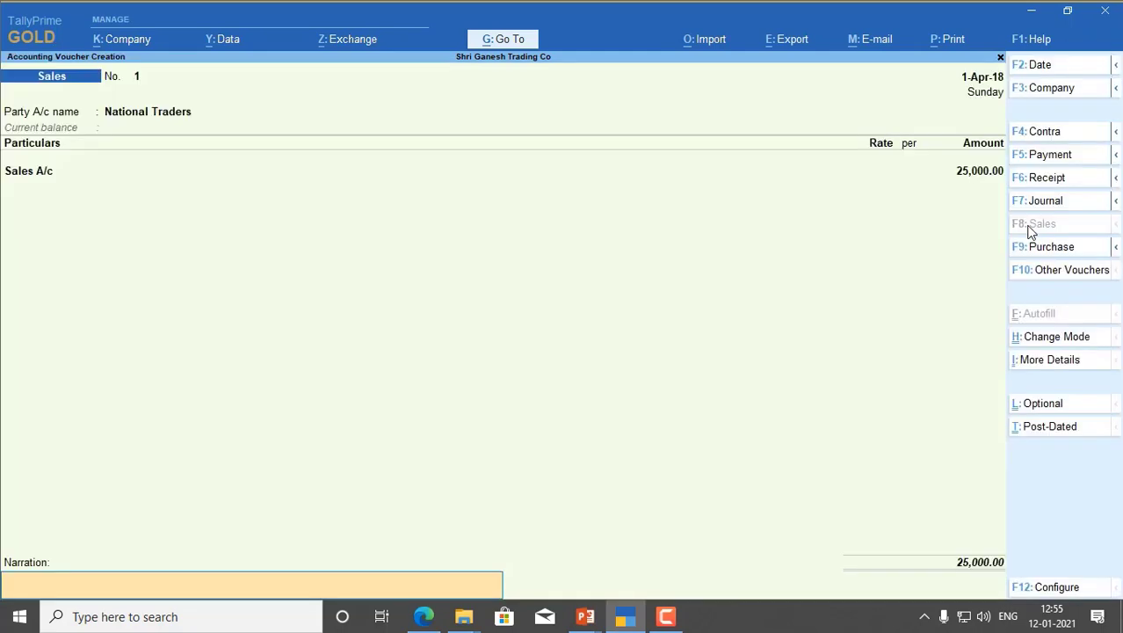
pyautogui.press('Return')
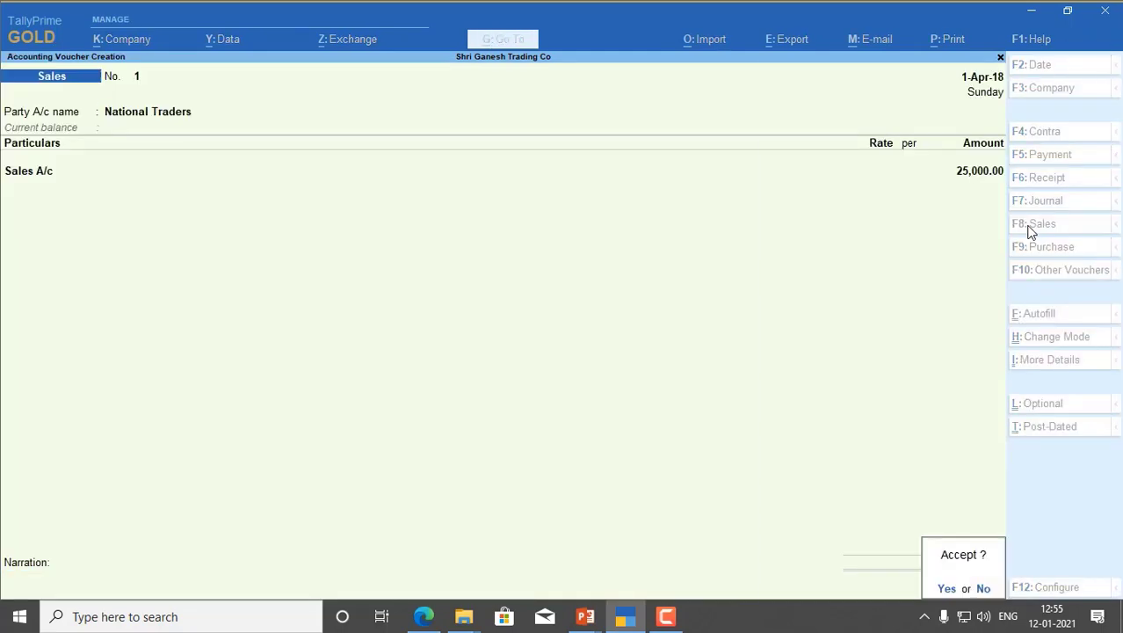
pyautogui.press('Return')
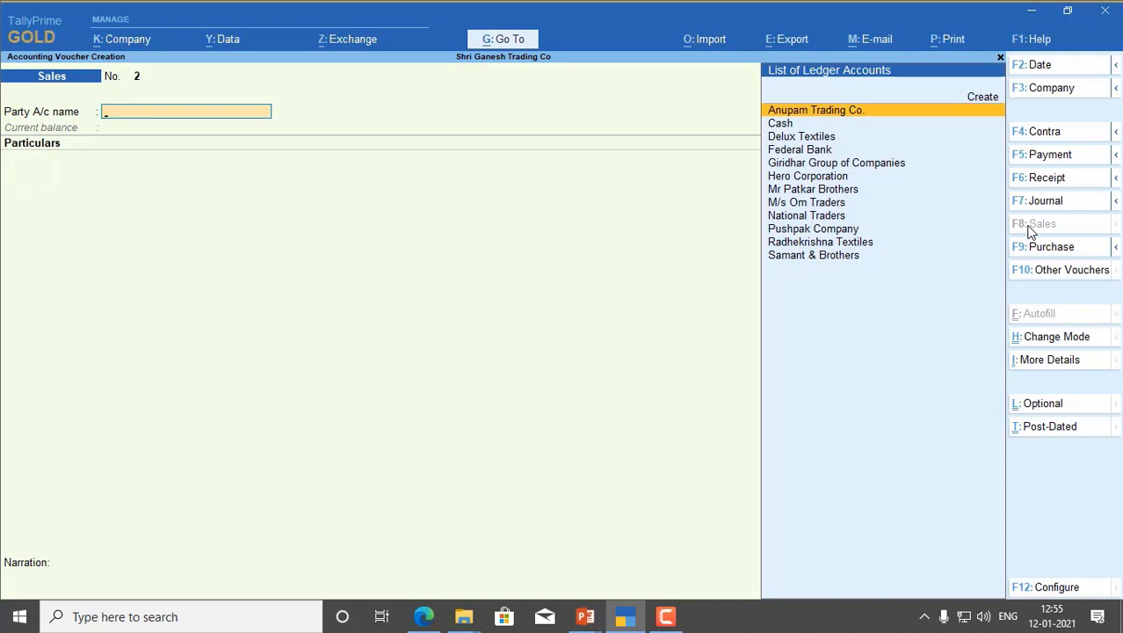
# Date the second sales voucher 2-Apr-18 and set its party to Anupam Trading Co.
pyautogui.press('F2')
pyautogui.press('Return')
pyautogui.write('Anu')
pyautogui.press('Return')
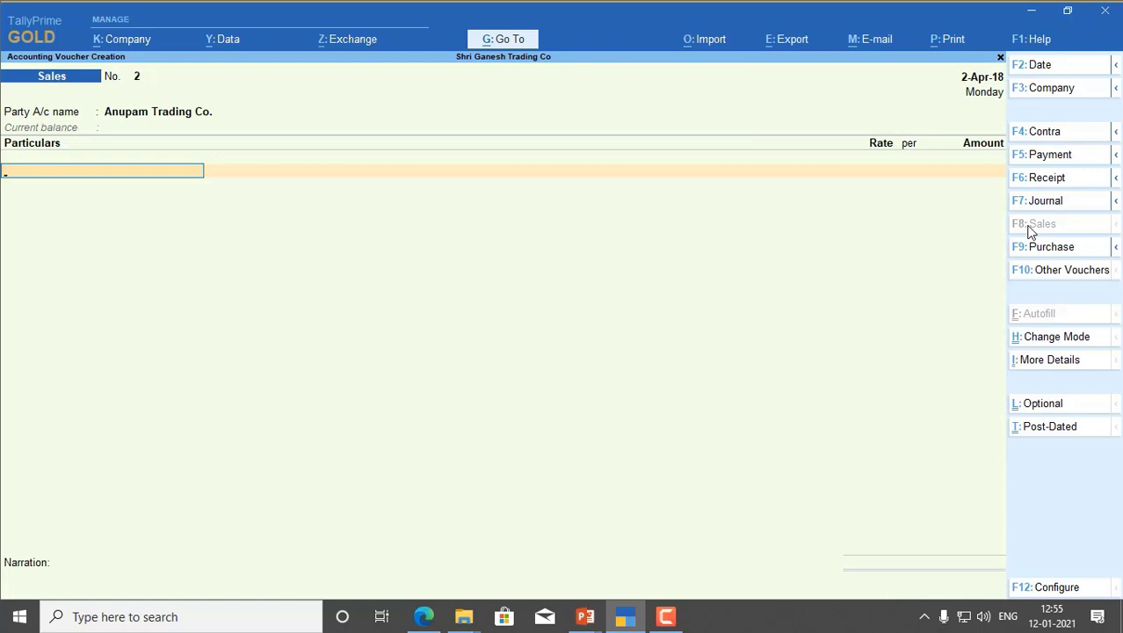
# Add Sales A/c with an amount of 15,000 to the Anupam Trading Co. voucher and proceed to its bill-wise details.
pyautogui.write('s')
pyautogui.press('Return')
pyautogui.press('Up')
pyautogui.press('Up')
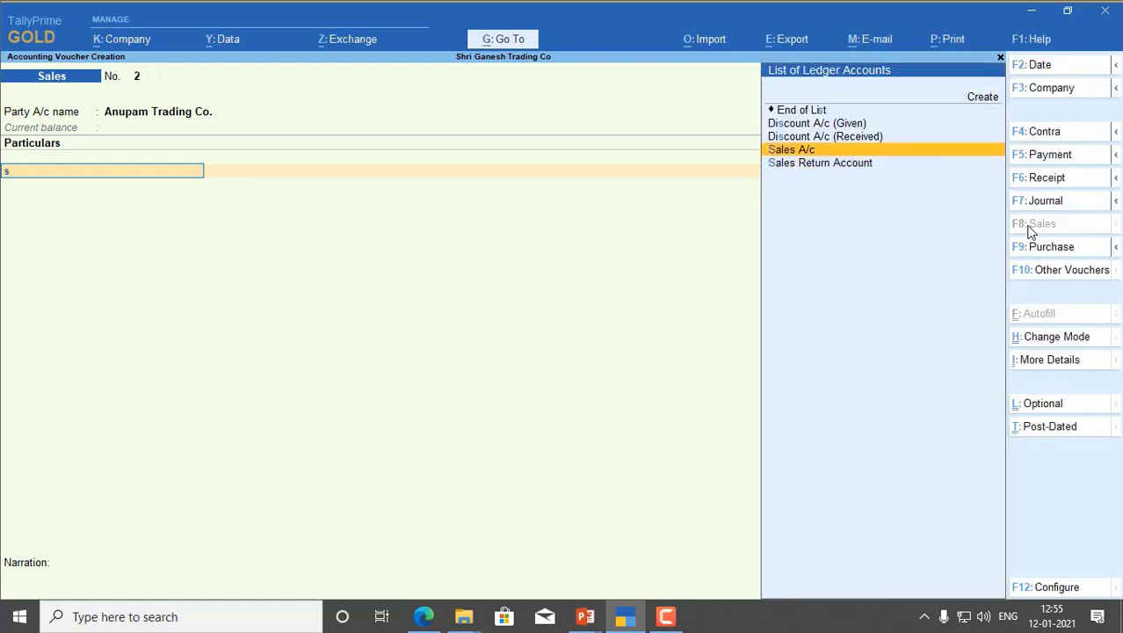
pyautogui.press('Return')
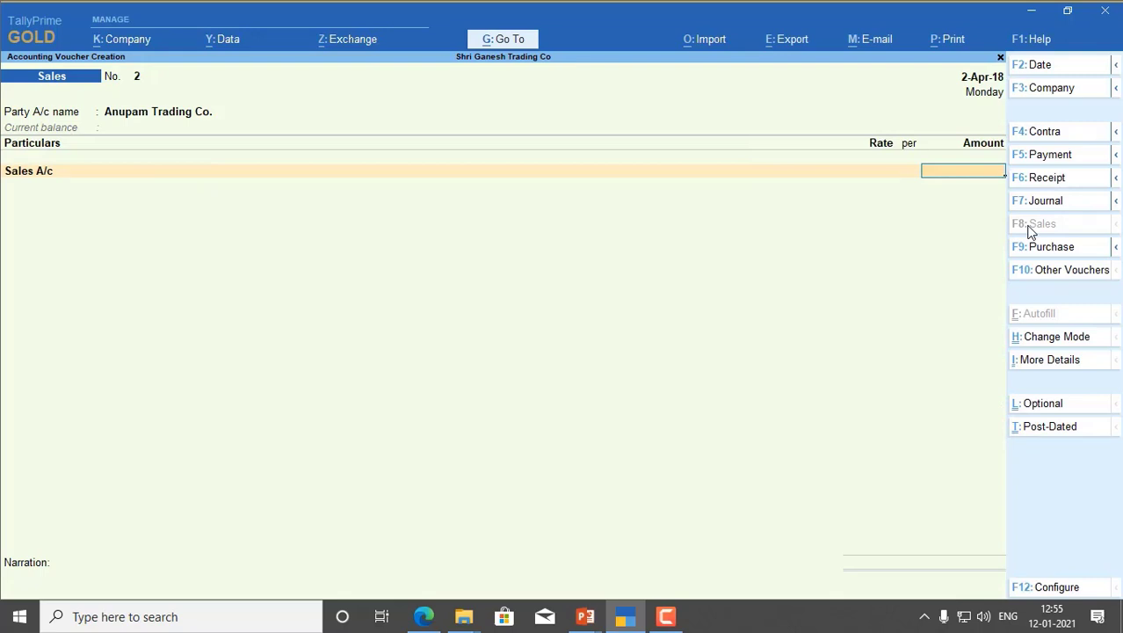
pyautogui.write('15000')
pyautogui.press('Return')
pyautogui.press('Return')
pyautogui.press('Return')
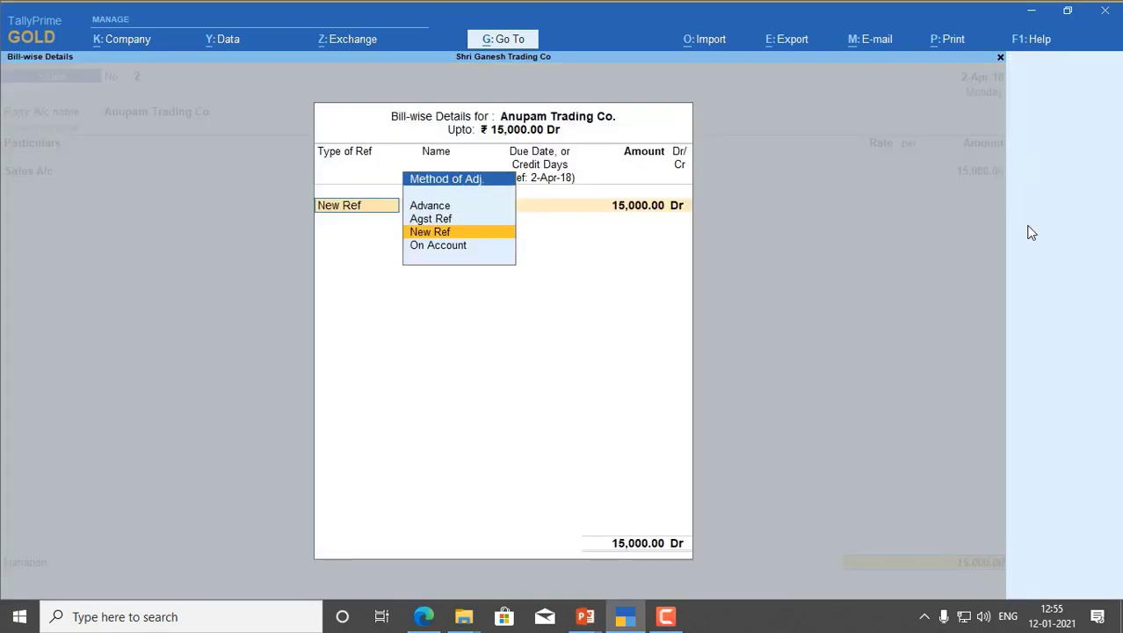
# Record the Anupam Trading Co. bill as New Ref 1002 with 15 credit days, and save the voucher with an empty narration.
pyautogui.press('Return')
pyautogui.write('1')
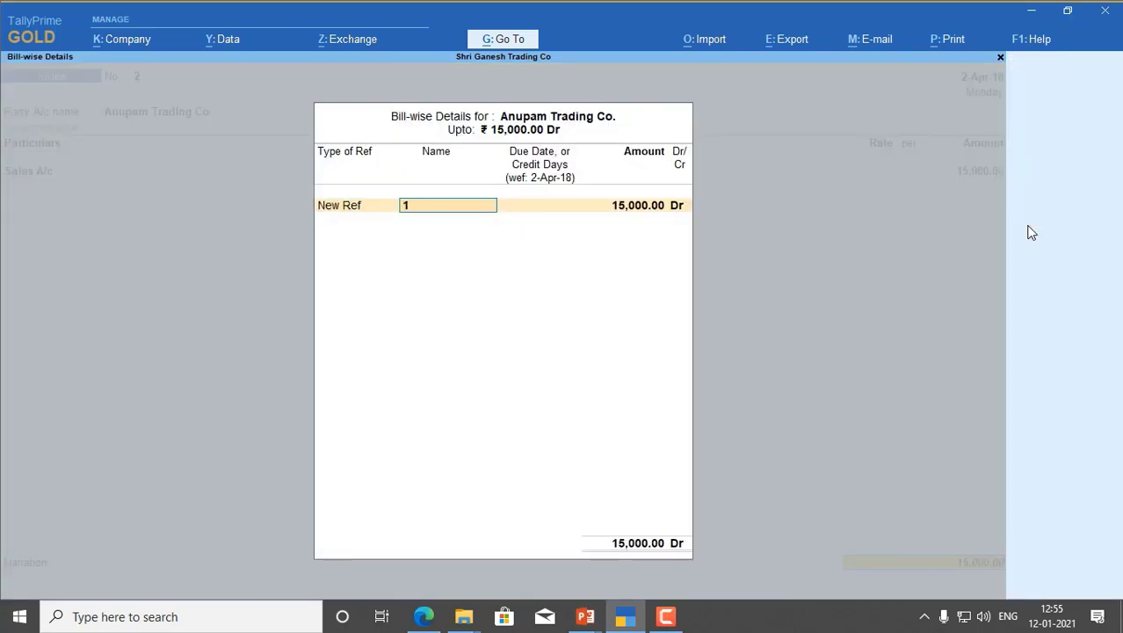
pyautogui.write('002')
pyautogui.press('Return')
pyautogui.press('Return')
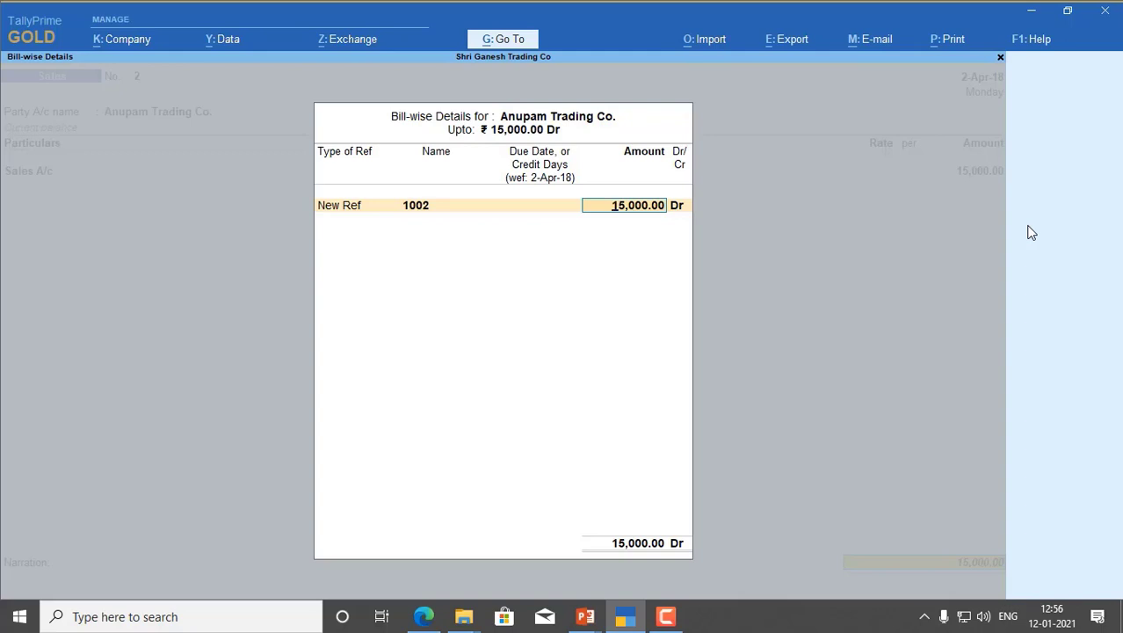
pyautogui.press('BackSpace')
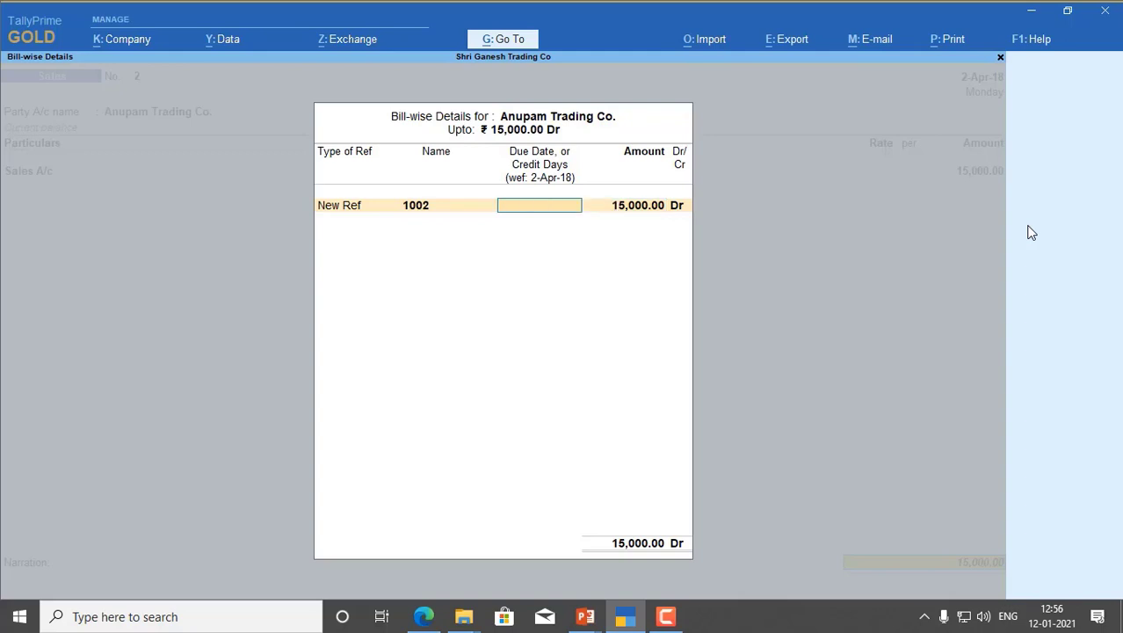
pyautogui.write('15')
pyautogui.press('Return')
pyautogui.press('Return')
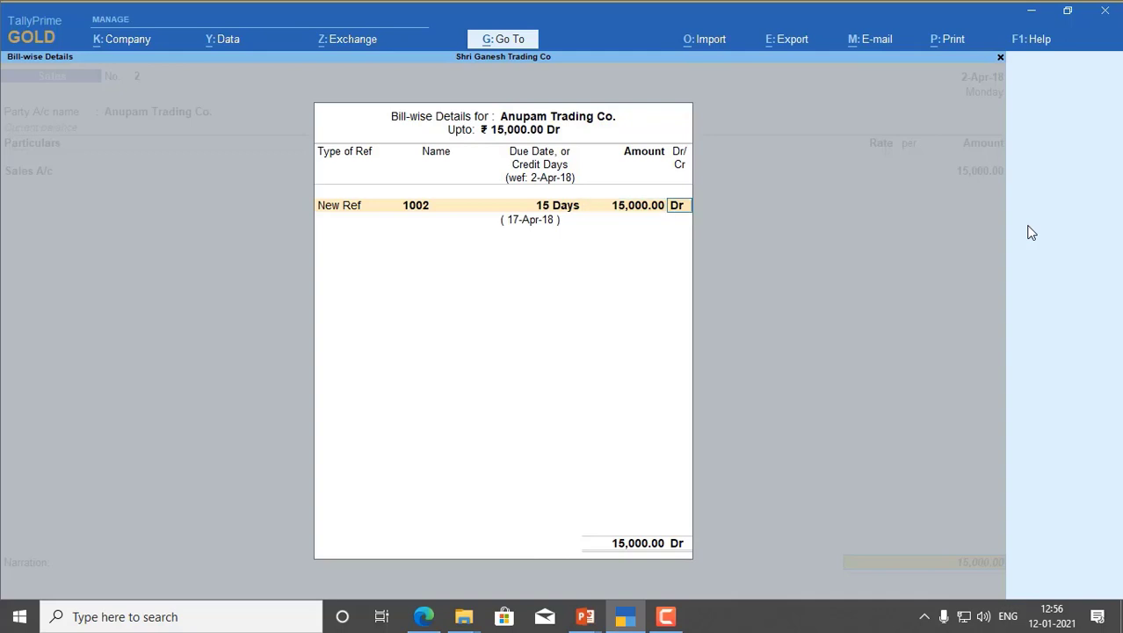
pyautogui.press('Return')
pyautogui.press('Return')
pyautogui.press('Return')
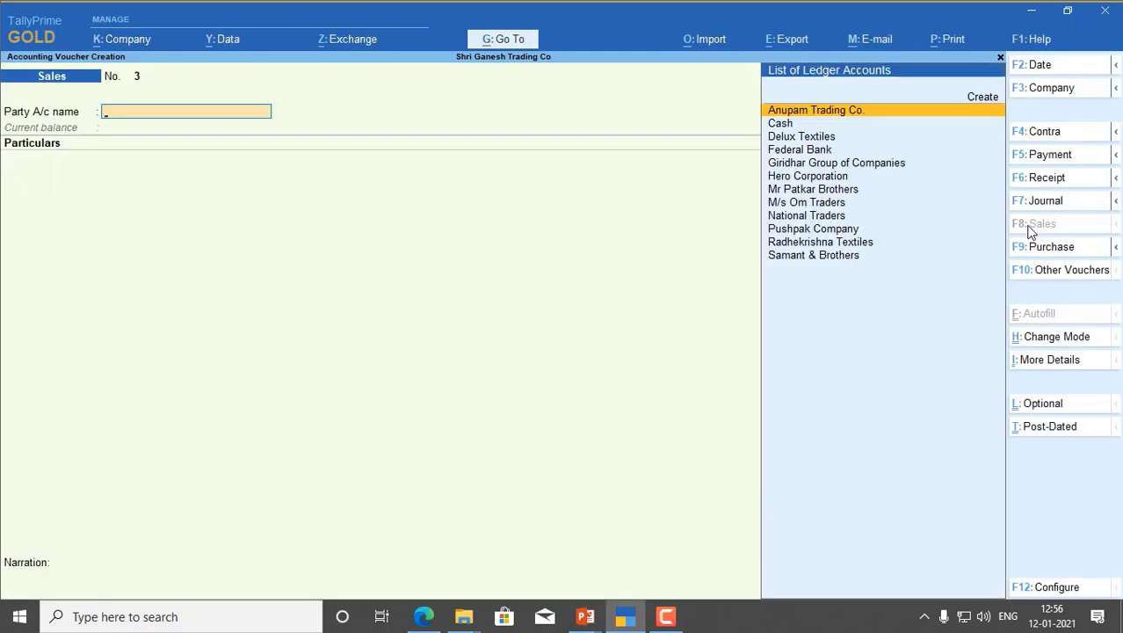
# Date the third sales voucher 1-May-18 and set its party to Delux Textiles.
pyautogui.press('F2')
pyautogui.write('1.4')
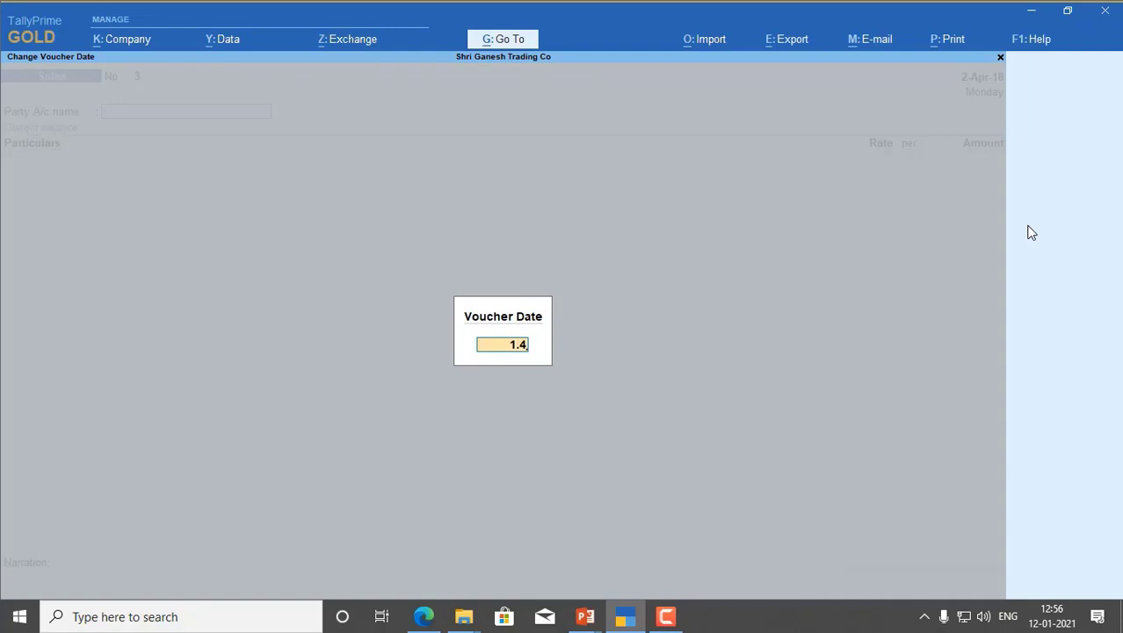
pyautogui.press('BackSpace')
pyautogui.write('4')
pyautogui.press('Return')
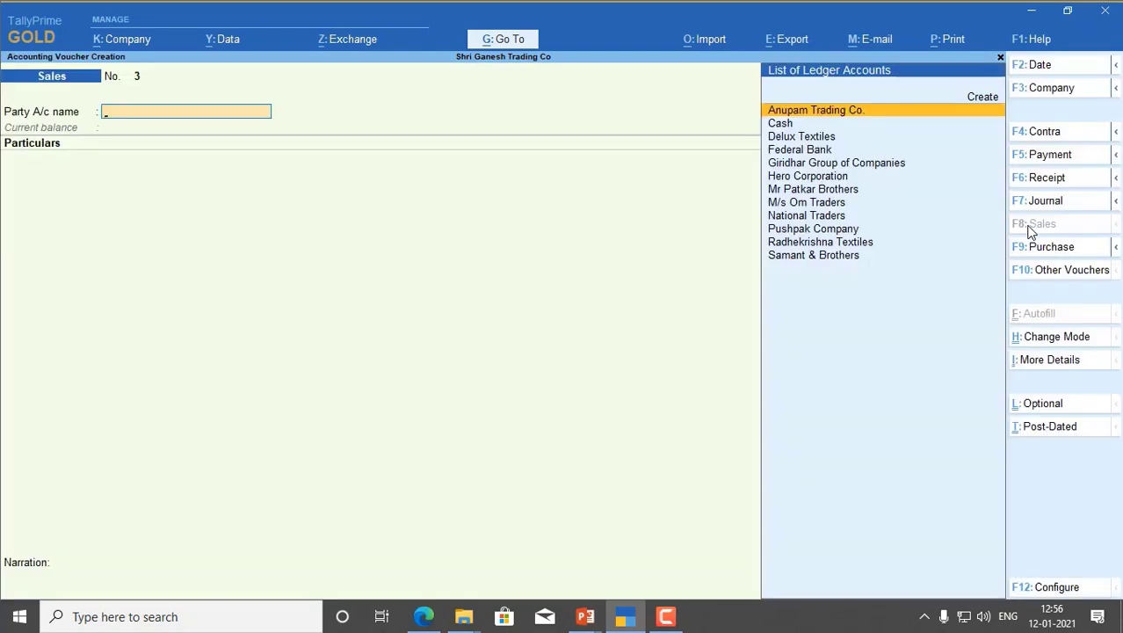
pyautogui.write('De')
pyautogui.press('Return')
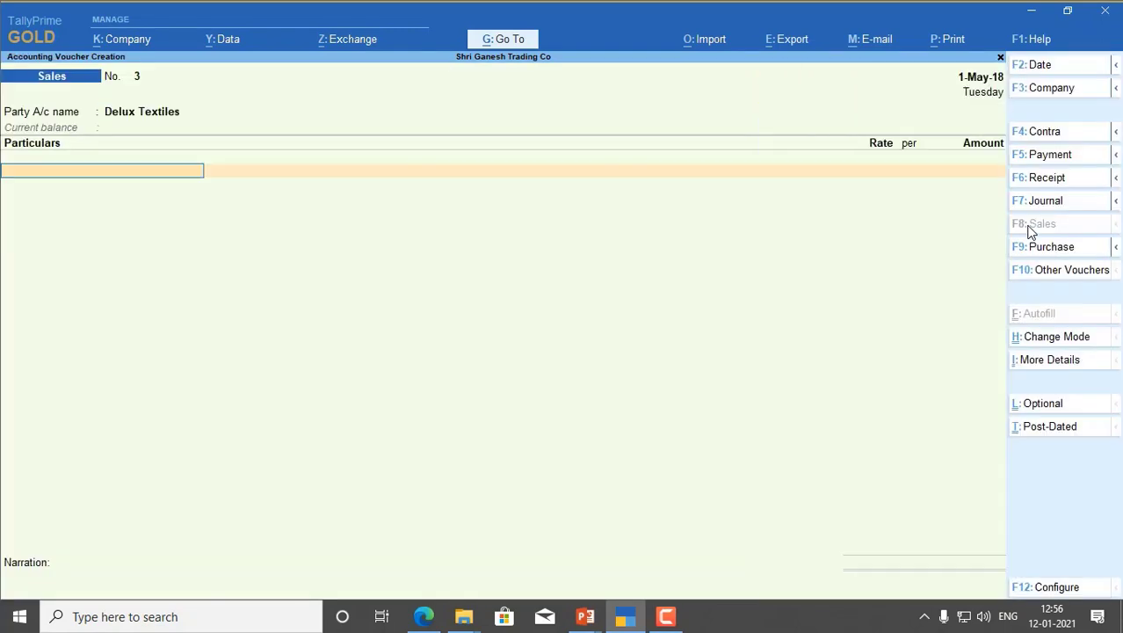
# Add Sales A/c with an amount of 45,500 to the Delux Textiles voucher.
pyautogui.write('S')
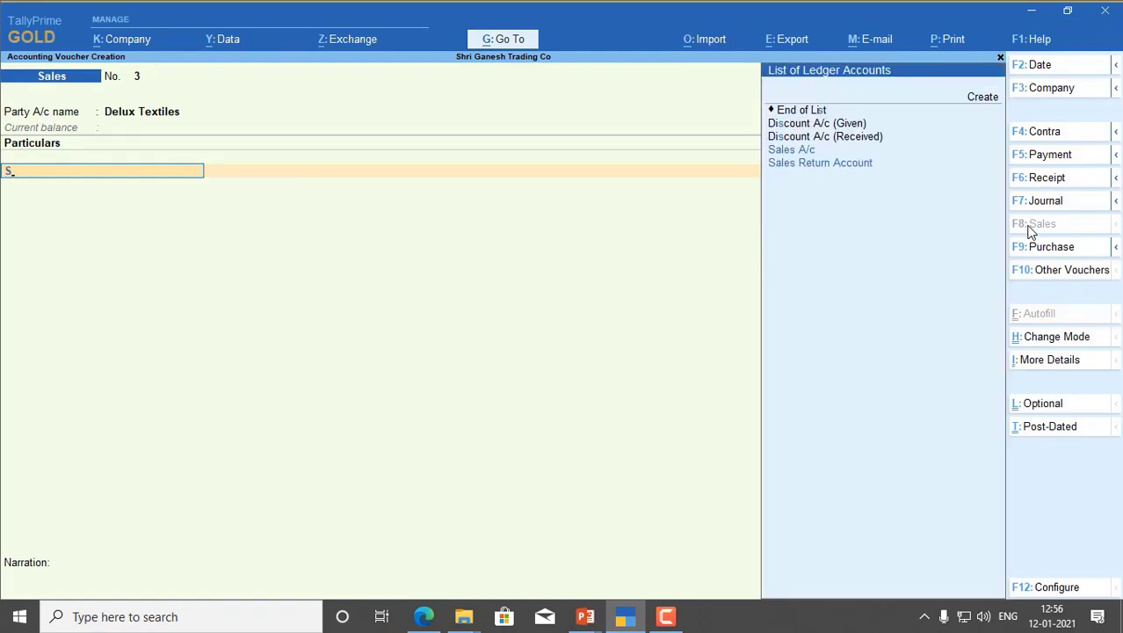
pyautogui.press('Down')
pyautogui.press('Up')
pyautogui.press('Return')
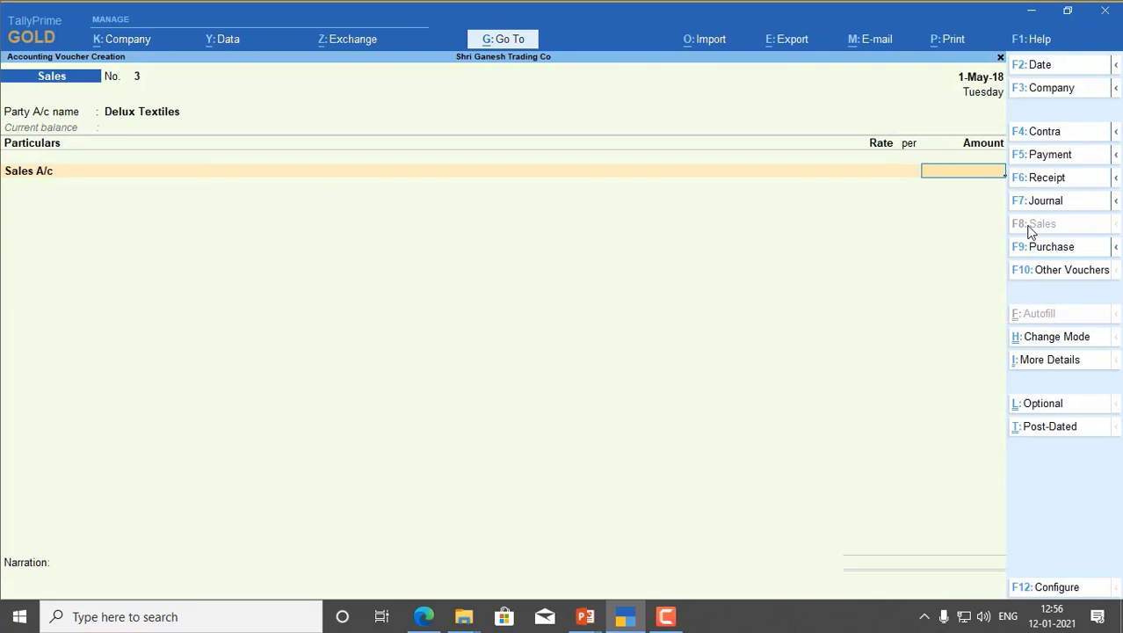
pyautogui.write('41')
pyautogui.press('BackSpace')
pyautogui.write('5500')
pyautogui.press('Return')
pyautogui.press('Return')
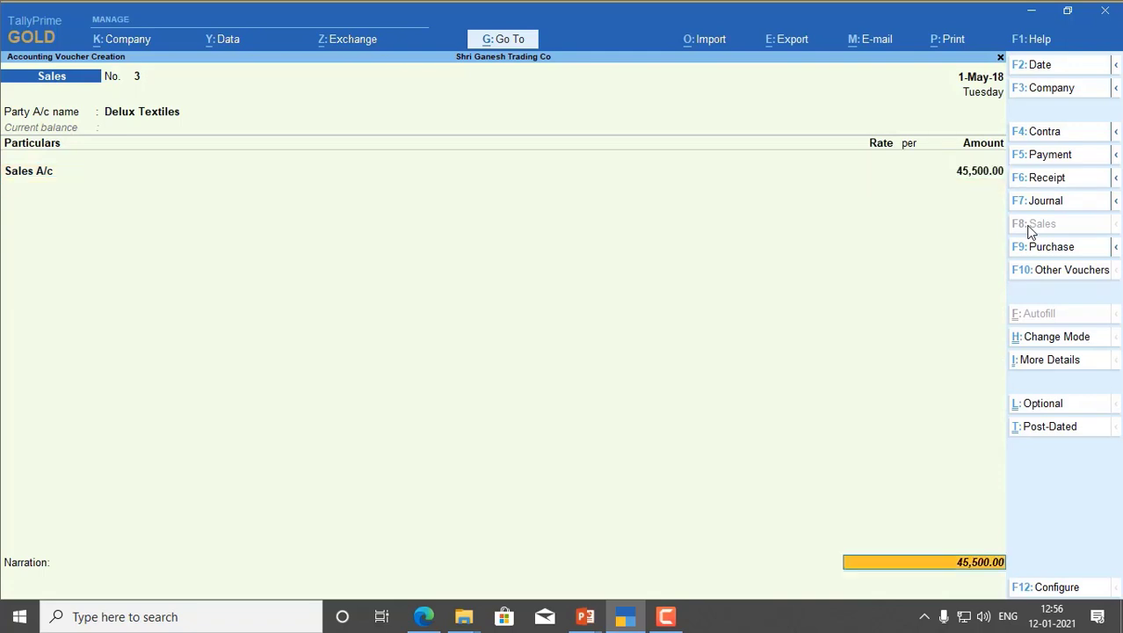
# Record the Delux Textiles bill as New Ref 1003 without credit days, and save the voucher with an empty narration.
pyautogui.press('Return')
pyautogui.press('Return')
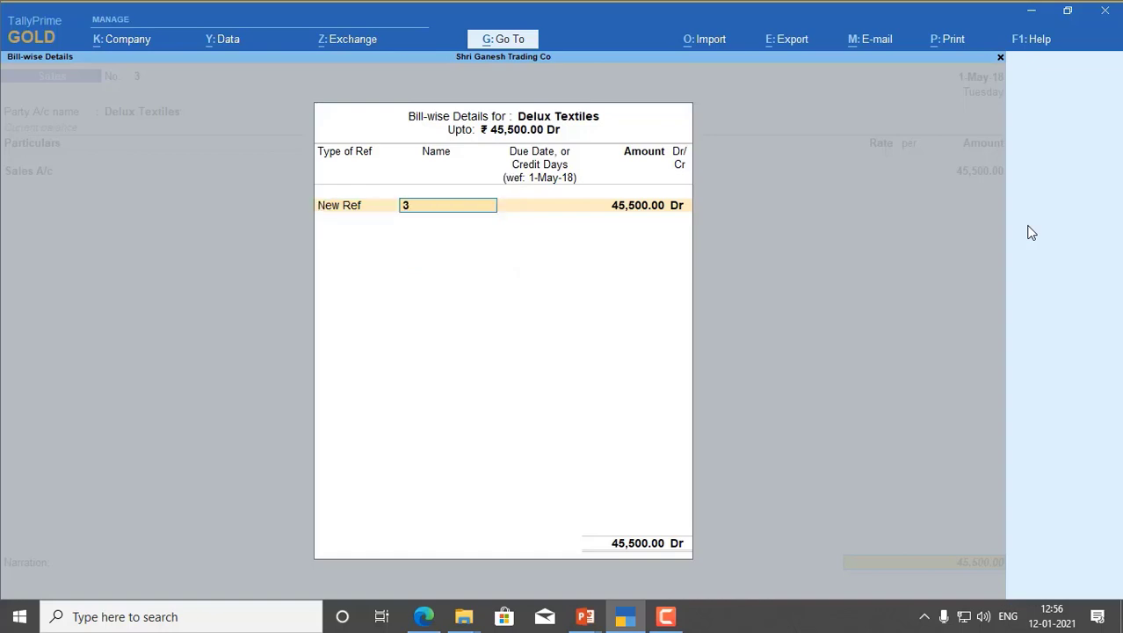
pyautogui.write('1003')
pyautogui.press('Return')
pyautogui.press('Return')
pyautogui.press('Return')
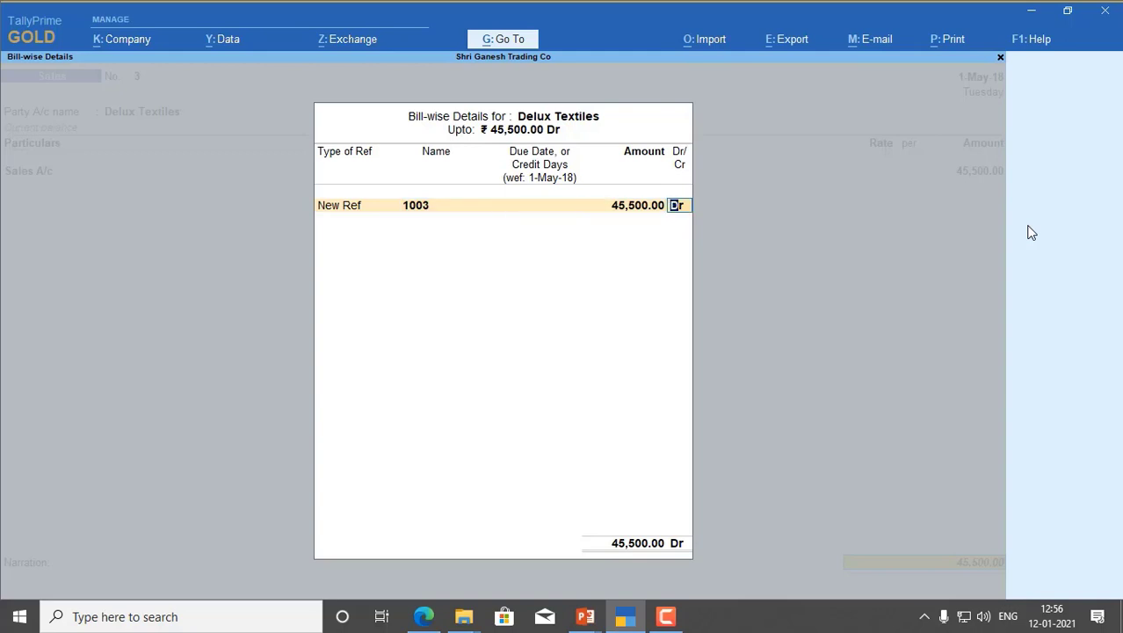
pyautogui.press('Return')
pyautogui.press('Return')
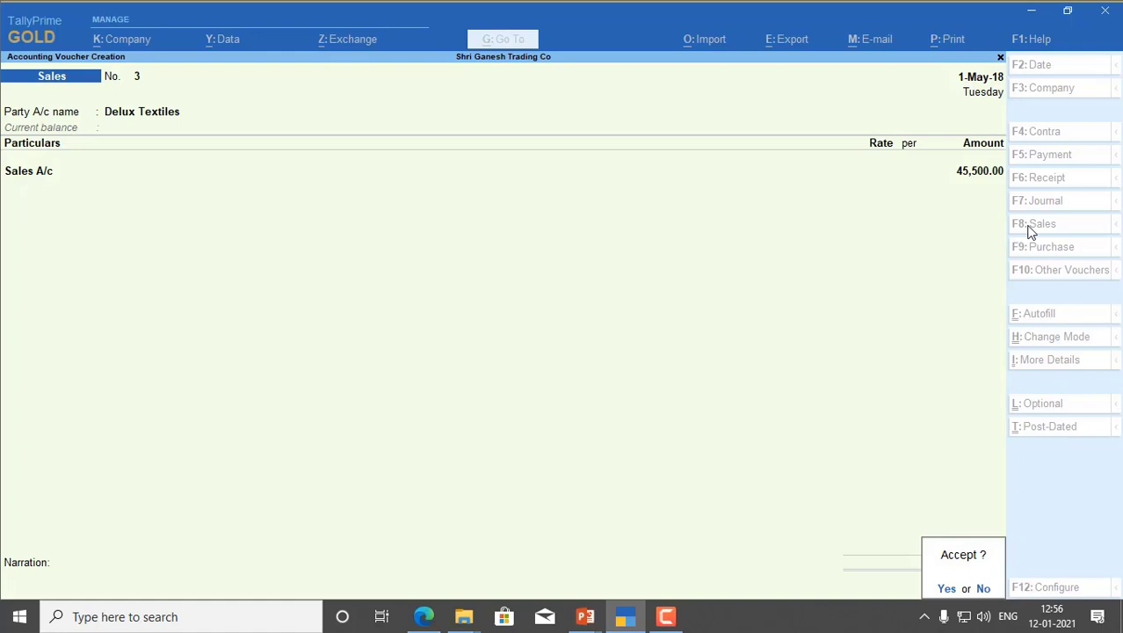
pyautogui.press('Return')
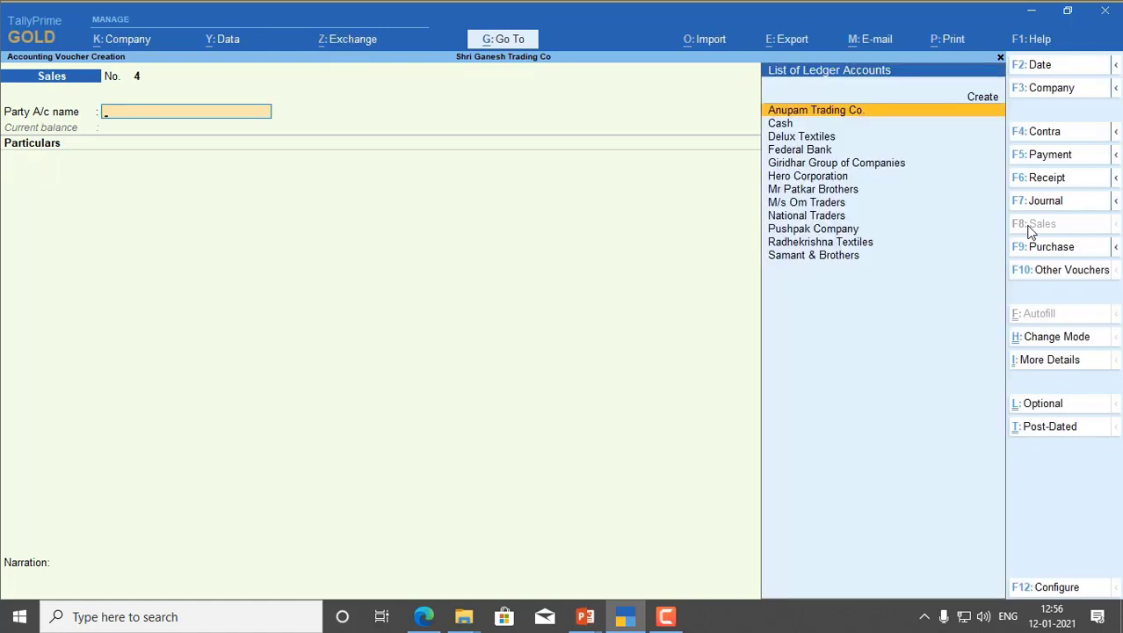
# Set the fourth sales voucher's party to Pushpak Company and add Sales A/c with an amount of 38,500.
pyautogui.write('Pu')
pyautogui.press('Return')
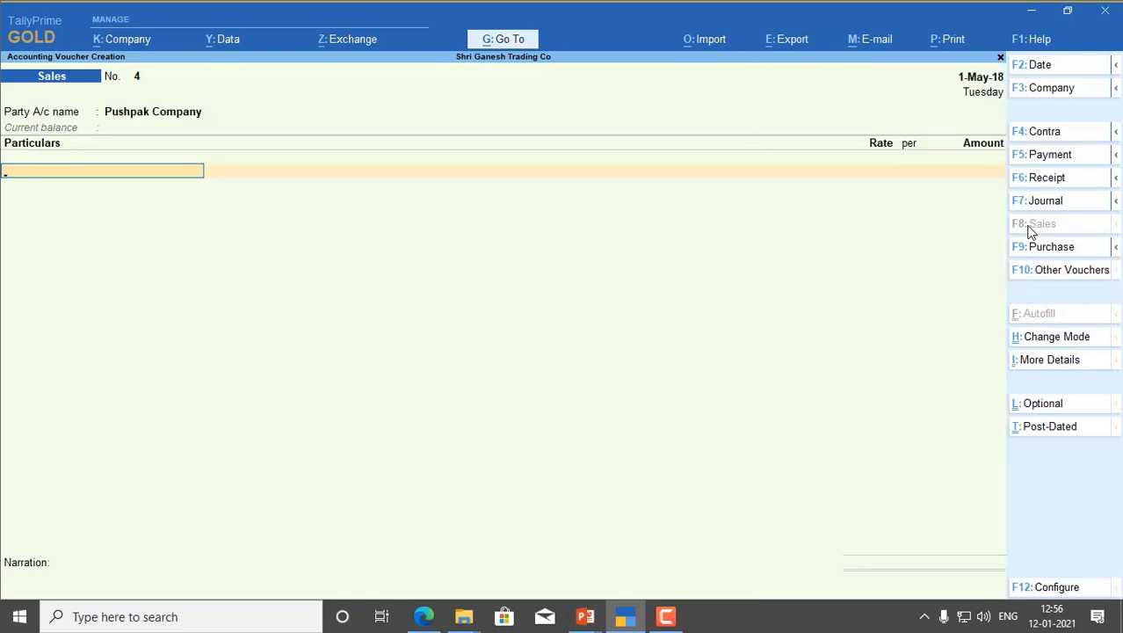
pyautogui.write('Sa')
pyautogui.press('Down')
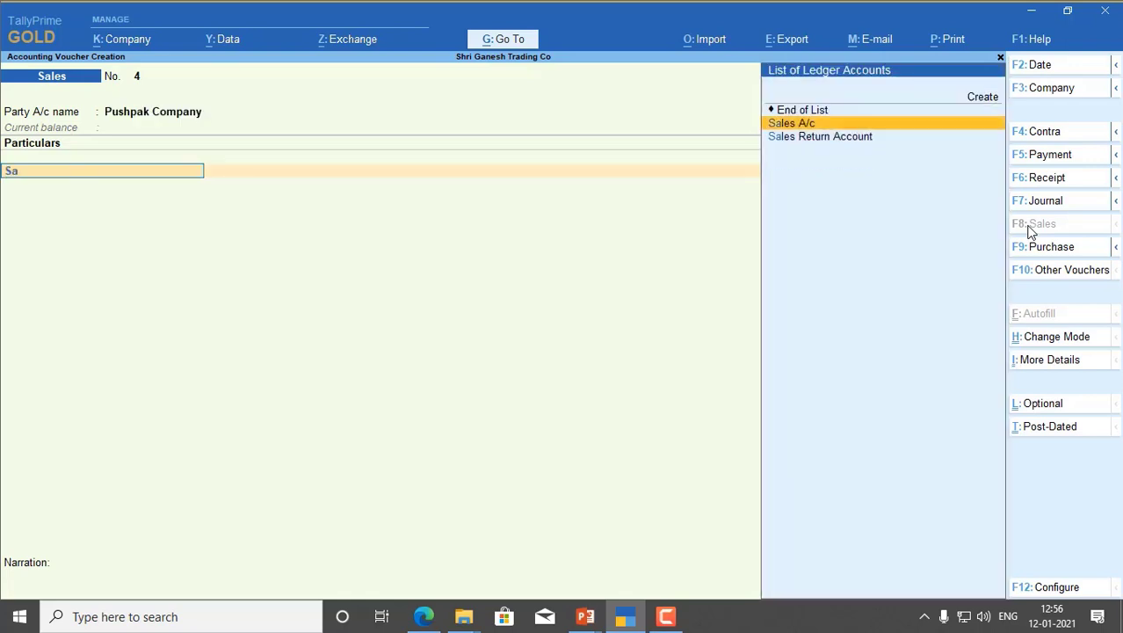
pyautogui.press('Return')
pyautogui.write('38500')
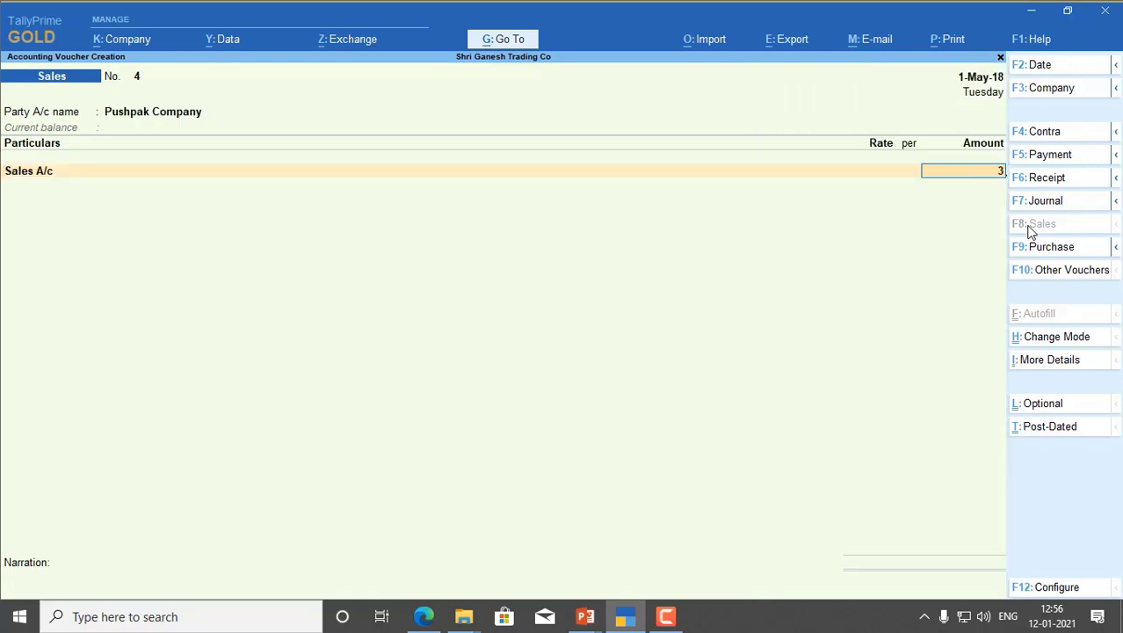
pyautogui.press('Return')
pyautogui.press('Return')
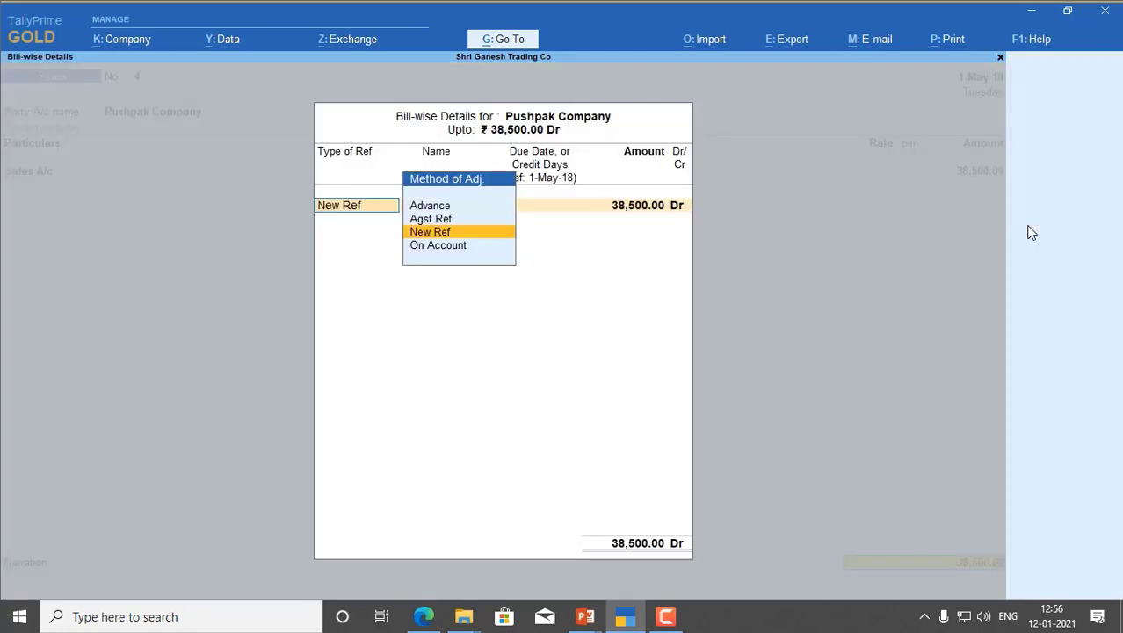
# Record the Pushpak Company bill as New Ref 1004 without credit days, and save the voucher with an empty narration.
pyautogui.press('Return')
pyautogui.write('1004')
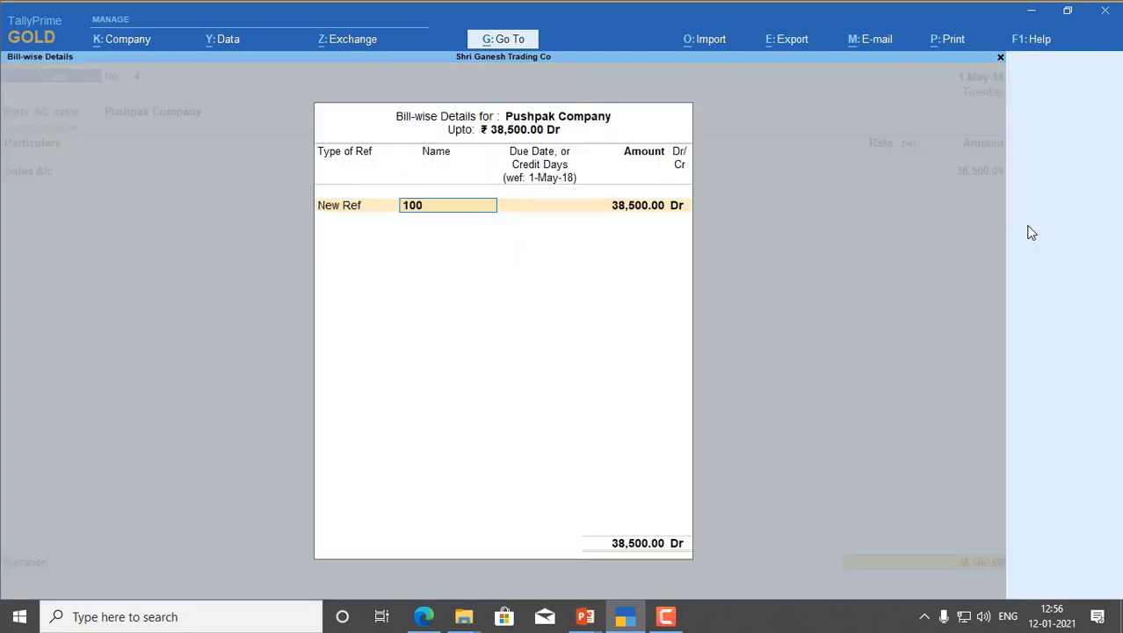
pyautogui.press('Return')
pyautogui.press('Return')
pyautogui.press('Return')
pyautogui.press('Return')
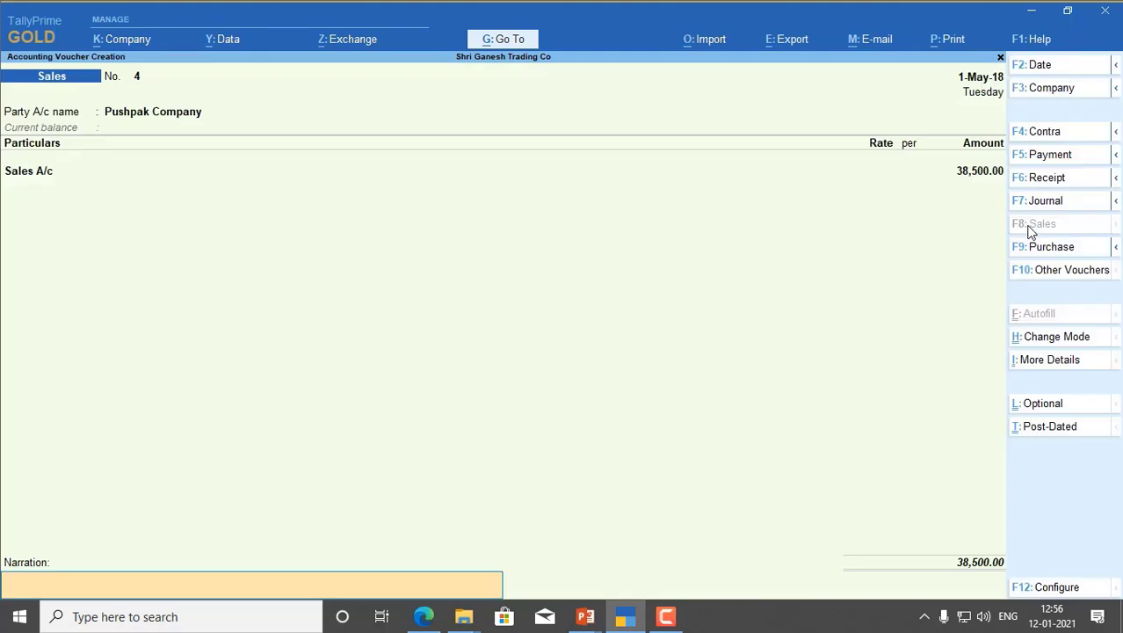
pyautogui.press('Return')
pyautogui.press('y')
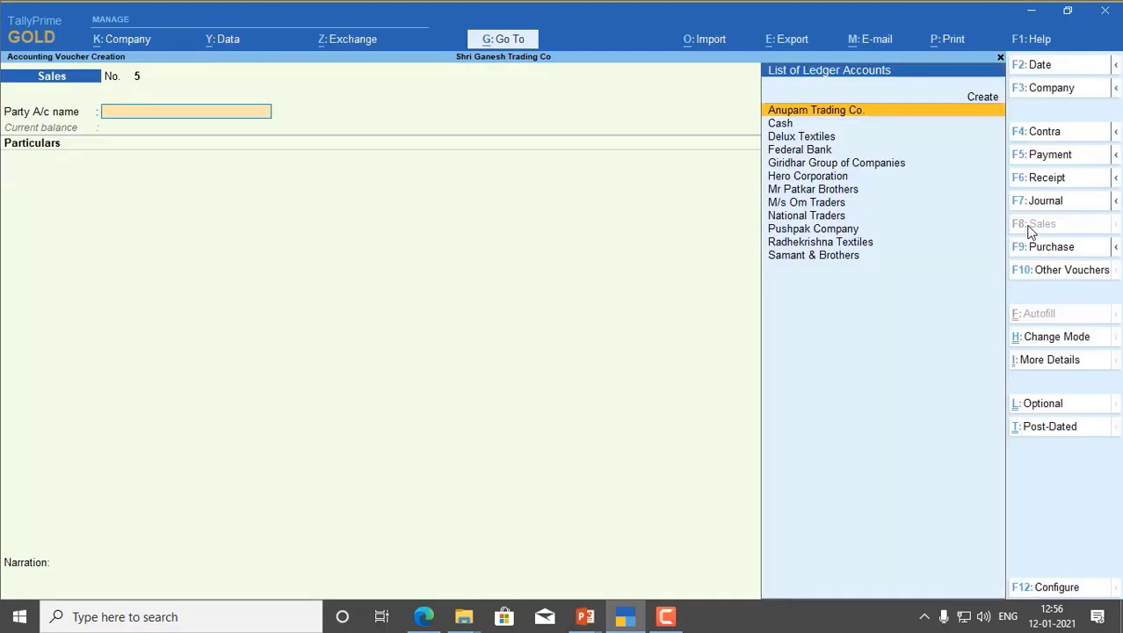
# Date the fifth sales voucher 2-May-18 and set its party to Hero Corporation.
pyautogui.press('F2')
pyautogui.write('2.5')
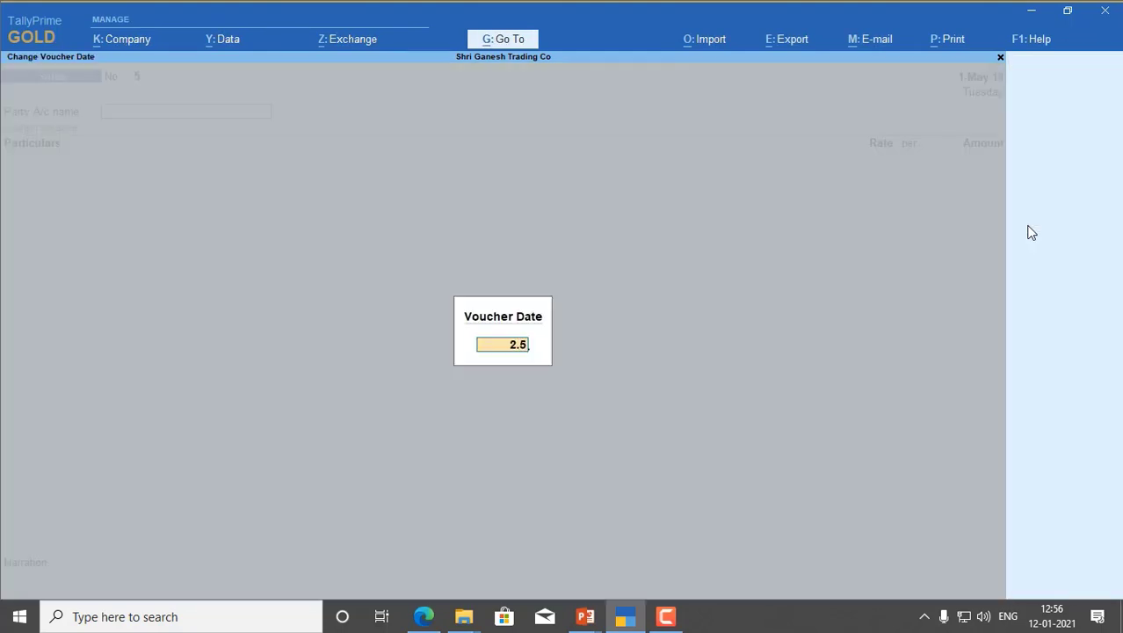
pyautogui.press('Return')
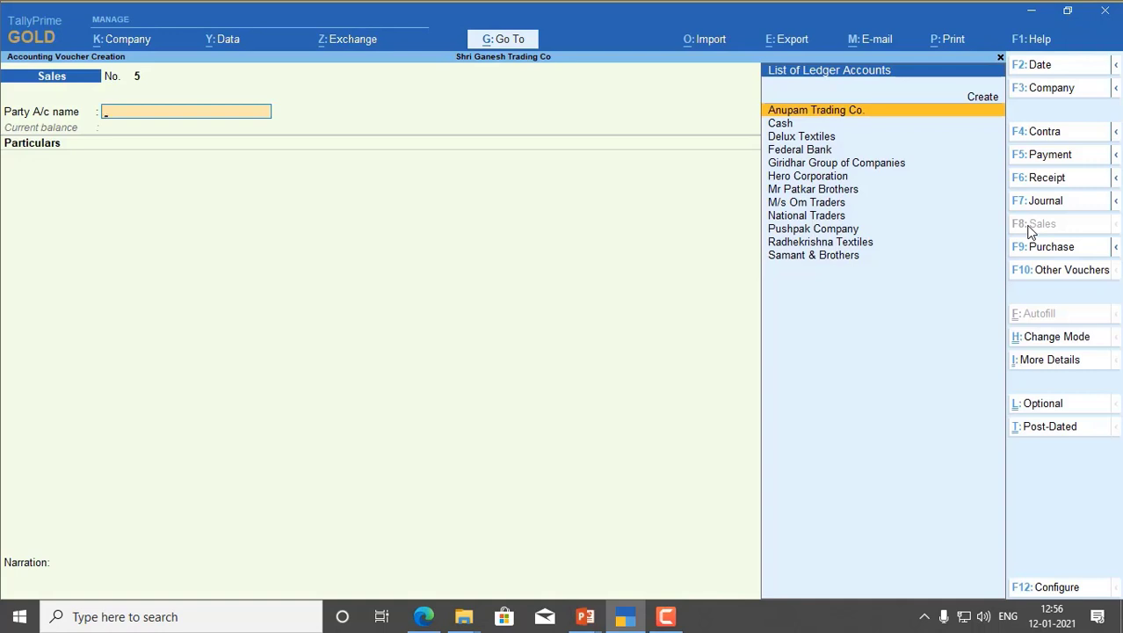
pyautogui.write('Hero')
pyautogui.press('Return')
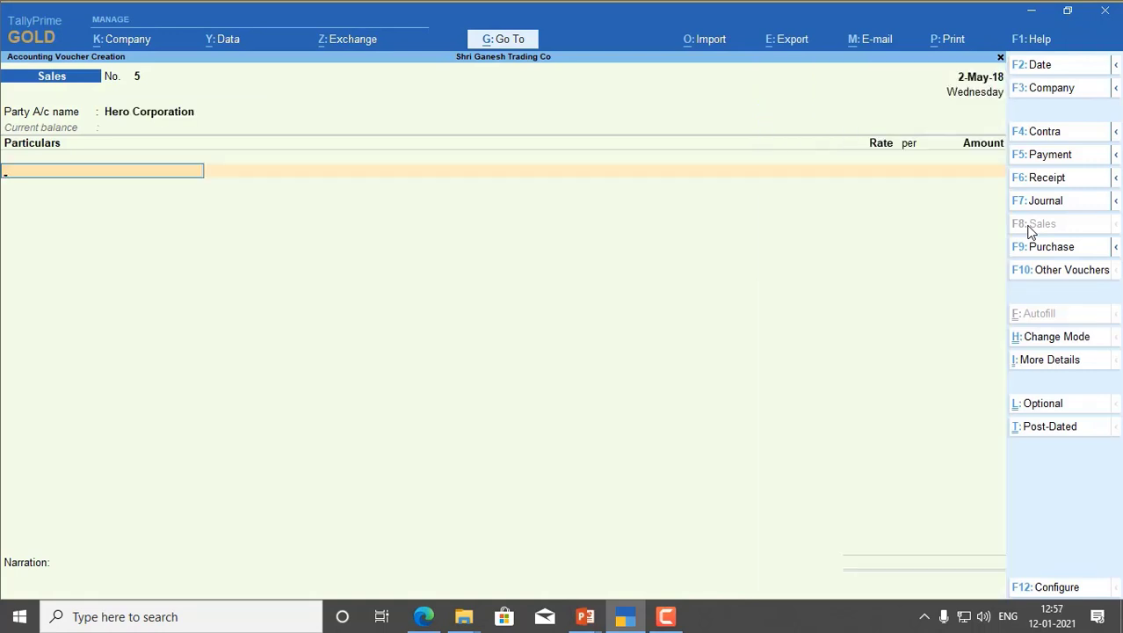
# Add Sales A/c with an amount of 42,350 to the Hero Corporation voucher.
pyautogui.write('Sal')
pyautogui.press('Return')
pyautogui.write('42350')
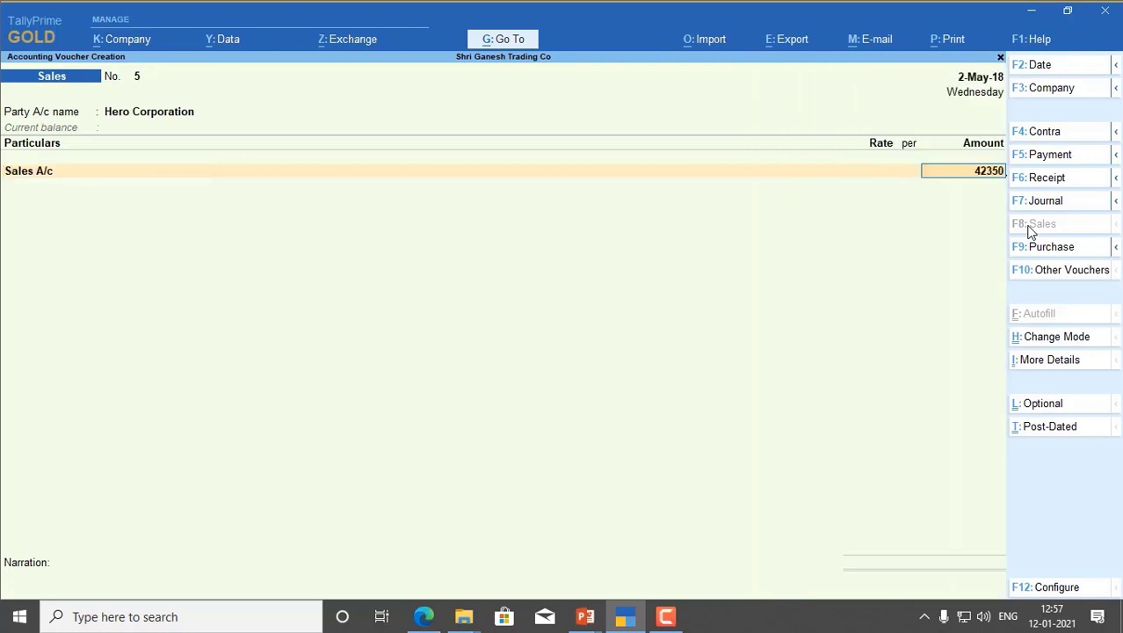
pyautogui.press('Return')
pyautogui.press('Return')
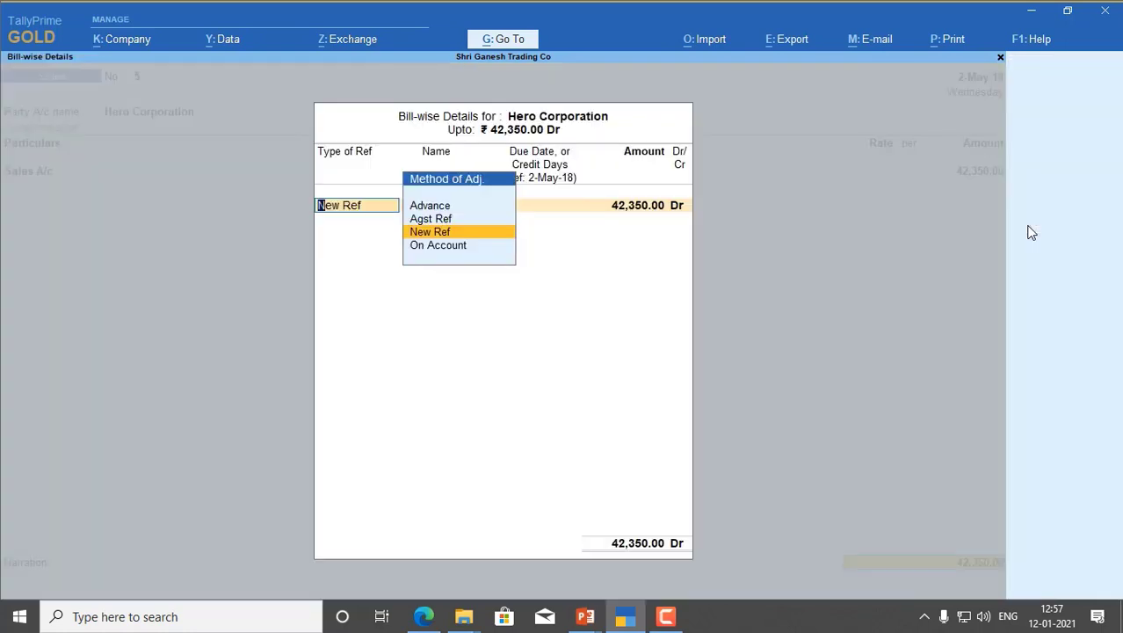
# Record the Hero Corporation bill as New Ref 5 with 1005 credit days.
pyautogui.press('Return')
pyautogui.press('Return')
pyautogui.write('1005')
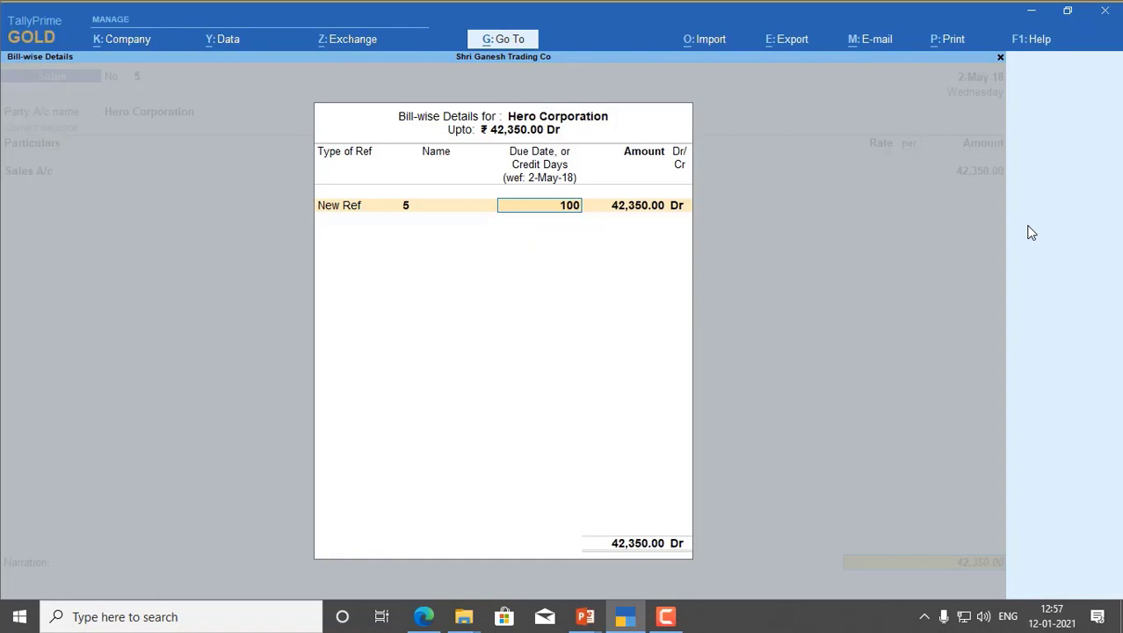
pyautogui.press('Return')
pyautogui.press('Return')
pyautogui.press('Return')
pyautogui.press('Return')
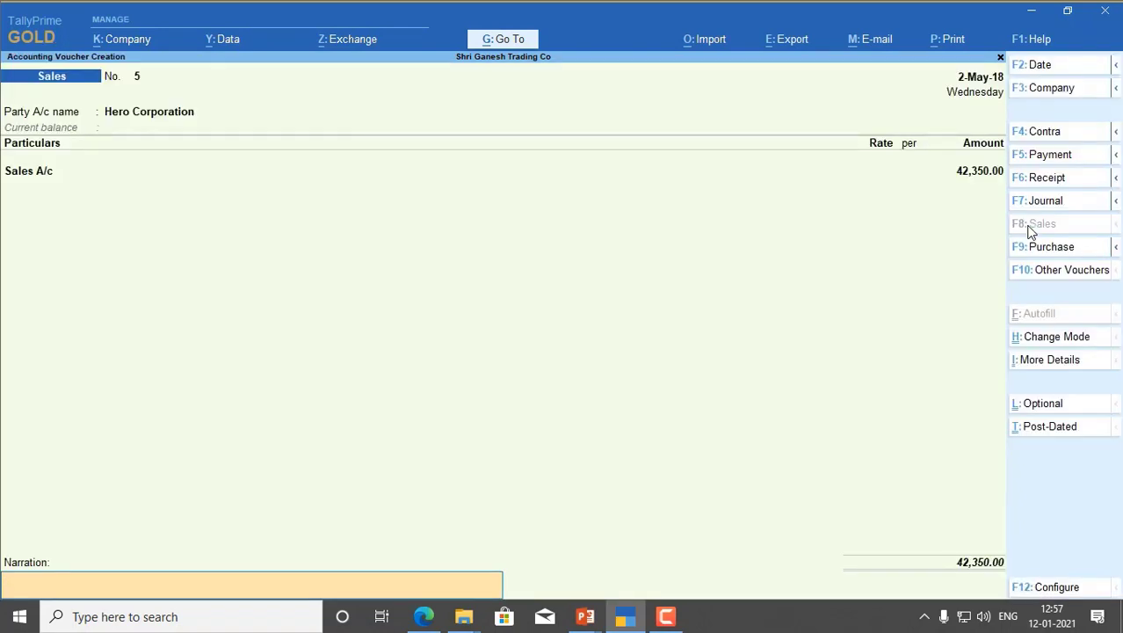
# Return to the Hero Corporation bill-wise details and change the bill reference name to 1005.
pyautogui.press('Return')
pyautogui.press('BackSpace')
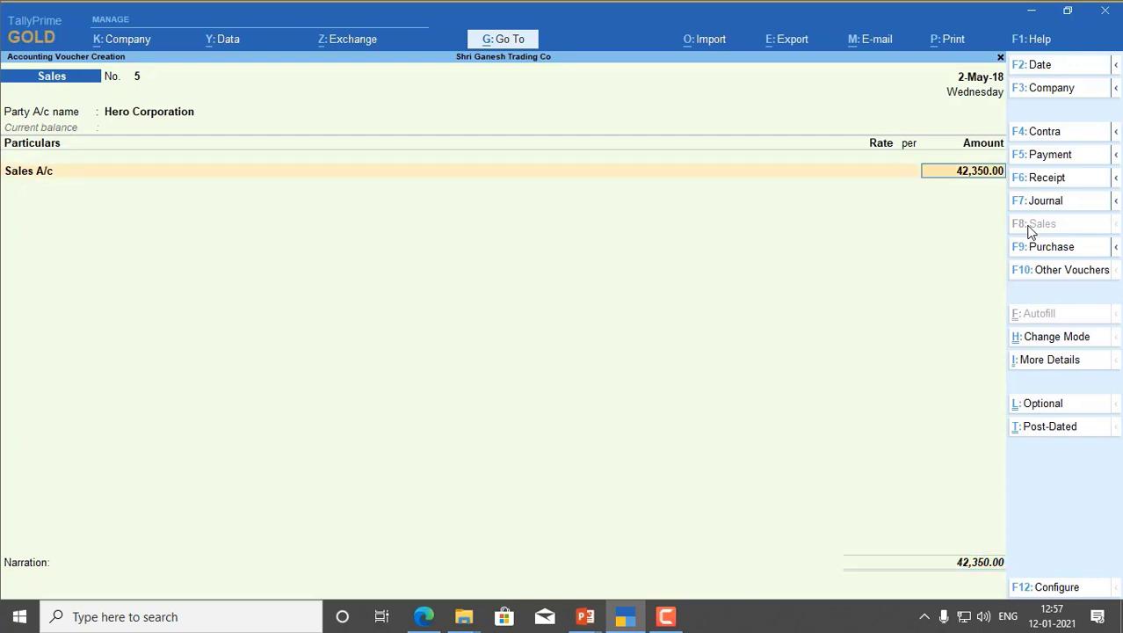
pyautogui.press('Return')
pyautogui.press('Return')
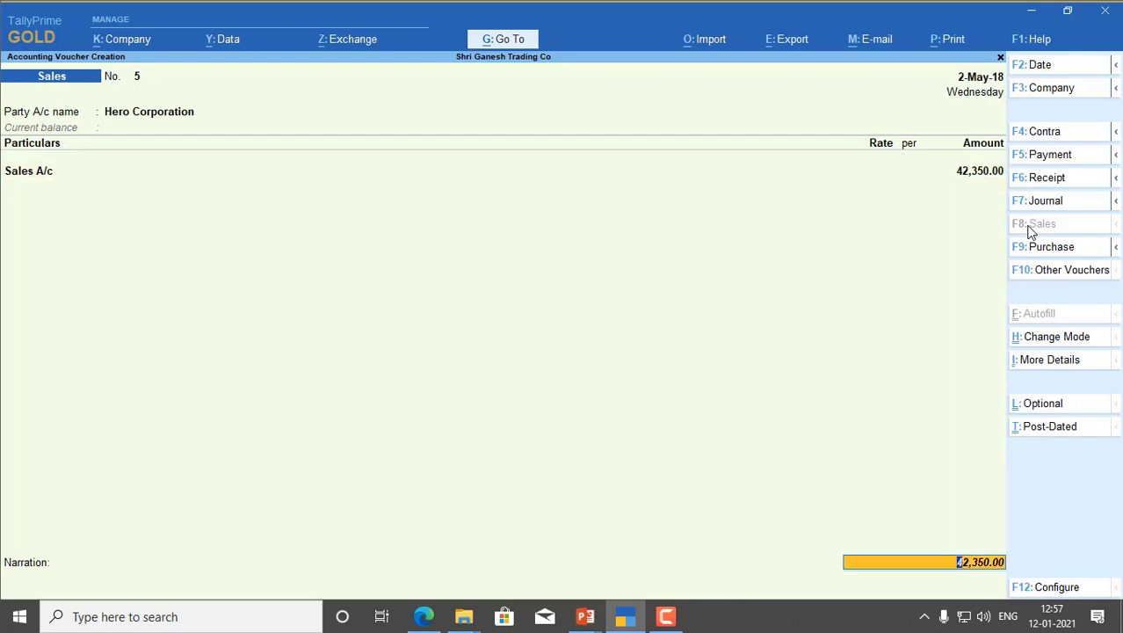
pyautogui.press('Return')
pyautogui.press('Return')
pyautogui.press('Return')
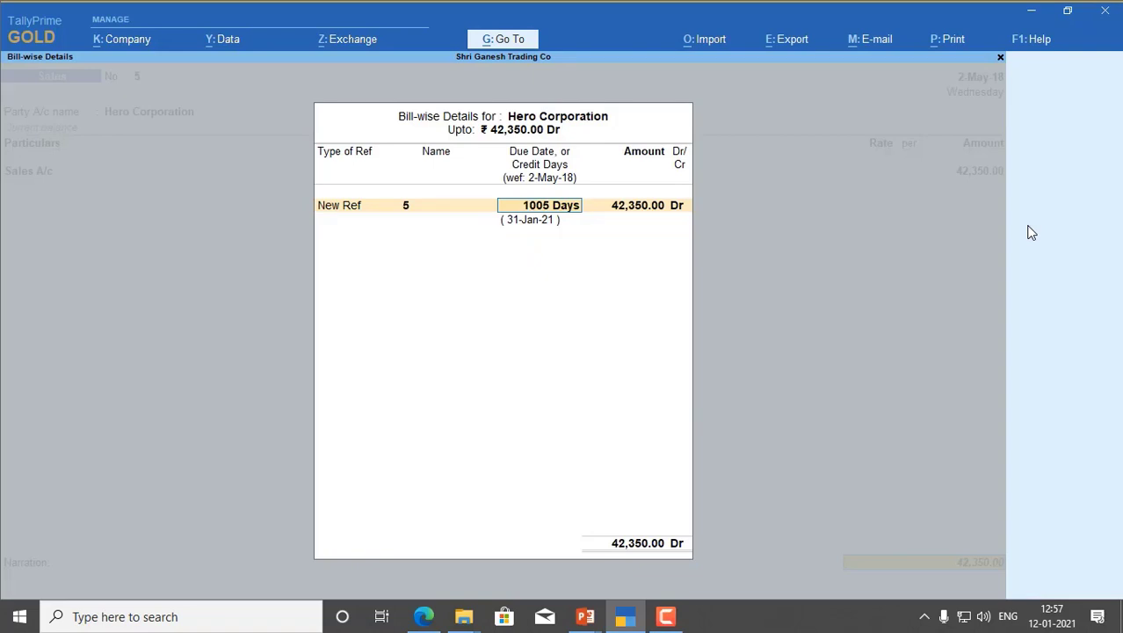
pyautogui.press('BackSpace')
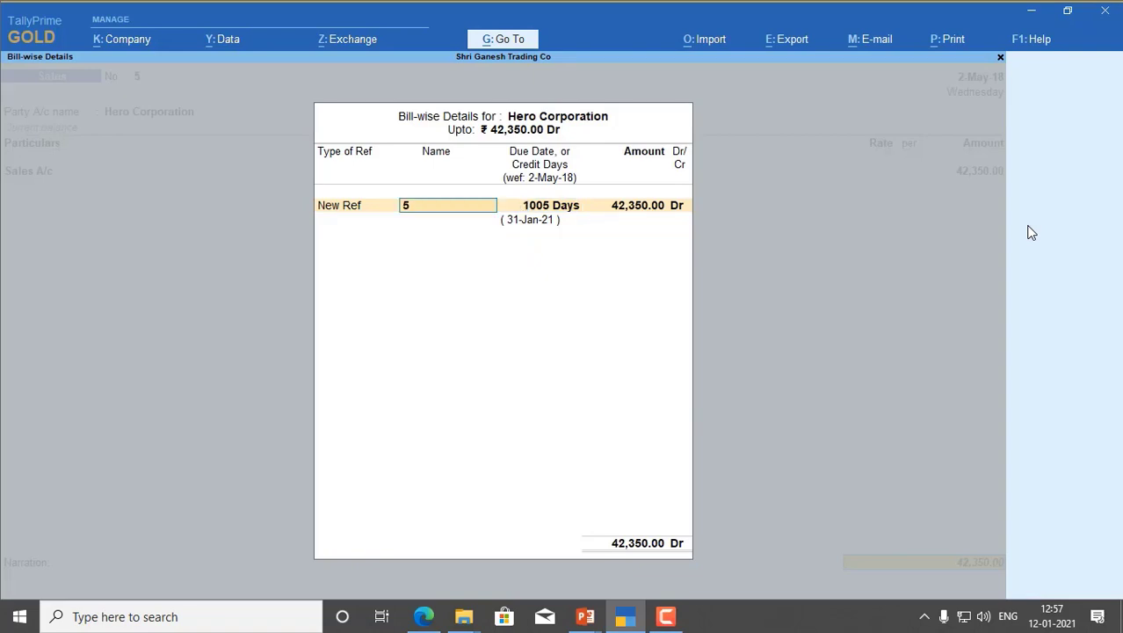
pyautogui.write('1005')
pyautogui.press('Return')
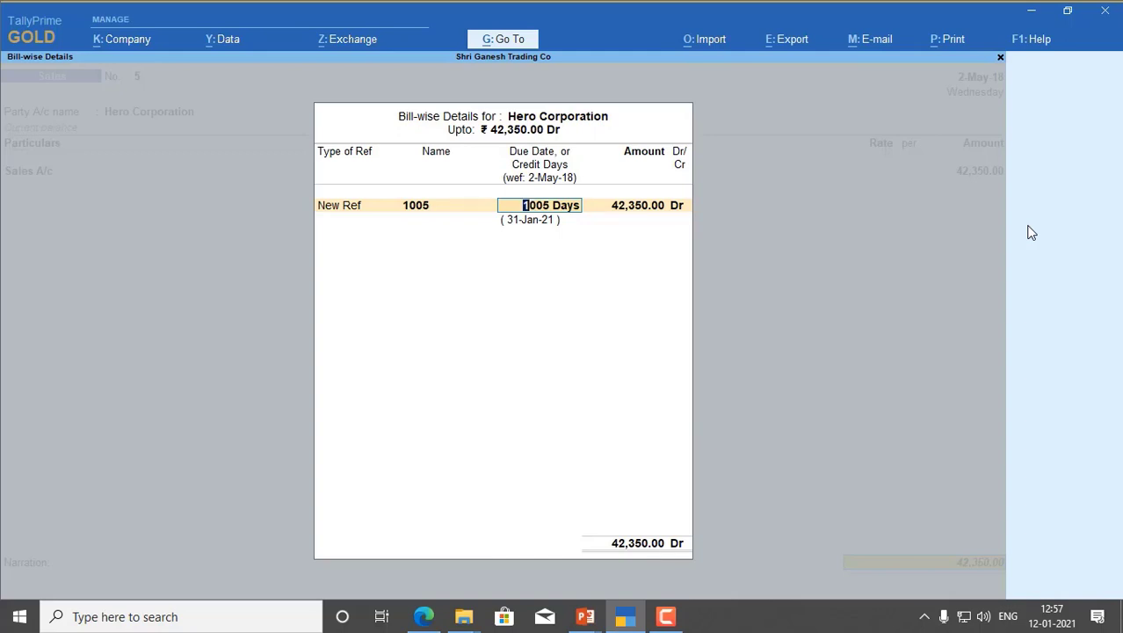
# Set the Hero Corporation bill's credit period to 30 days and save the voucher with an empty narration.
pyautogui.write('30')
pyautogui.press('Return')
pyautogui.press('Return')
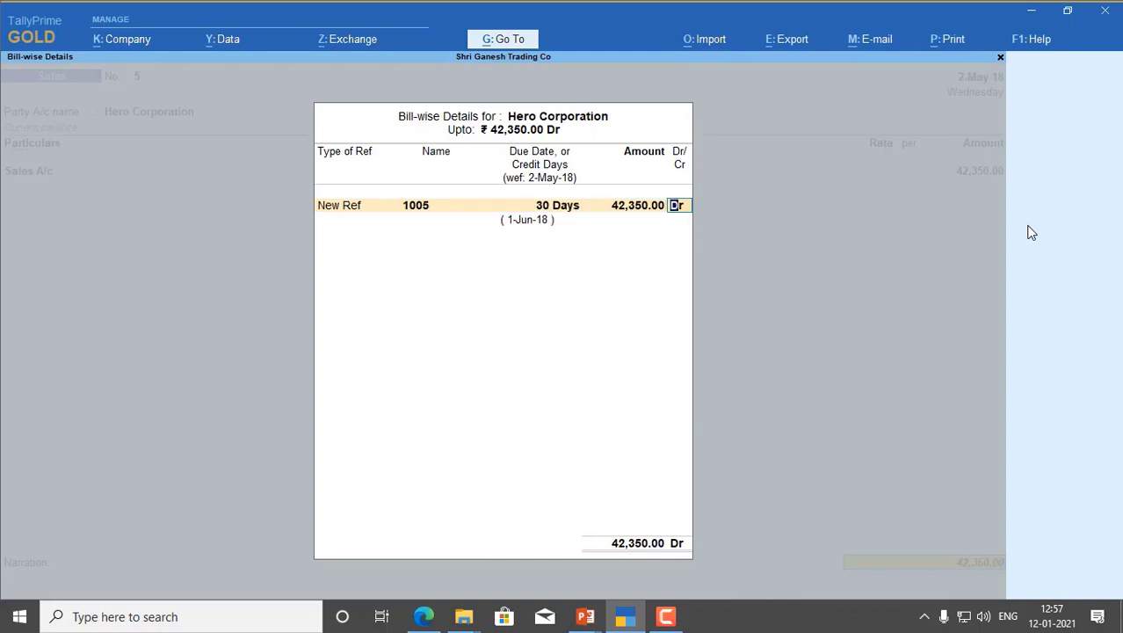
pyautogui.press('Return')
pyautogui.press('Return')
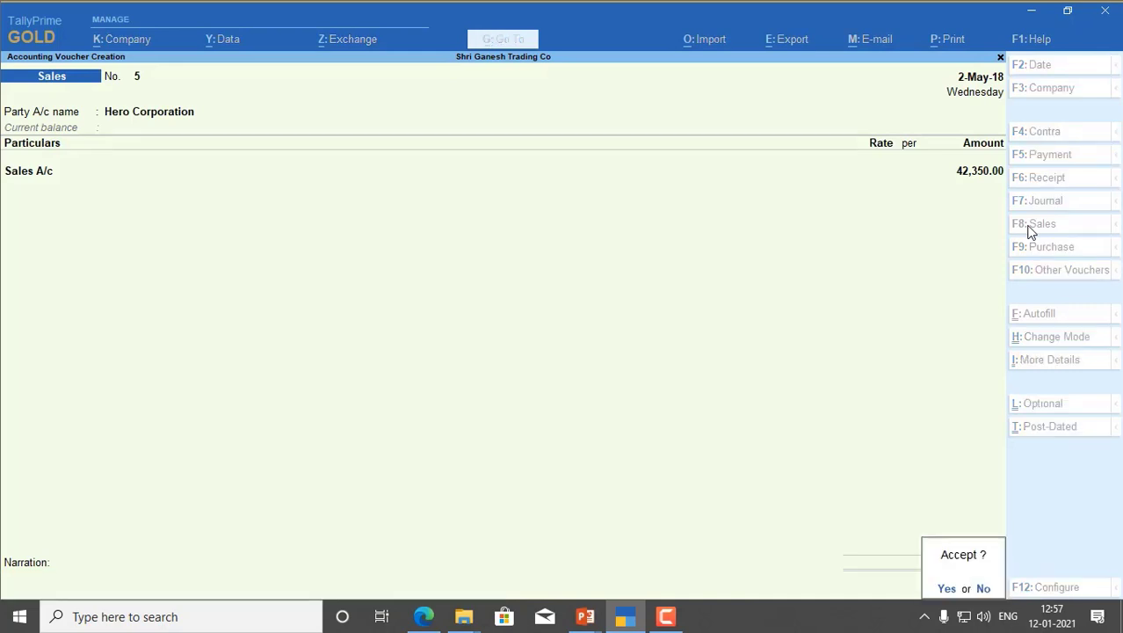
pyautogui.press('Return')
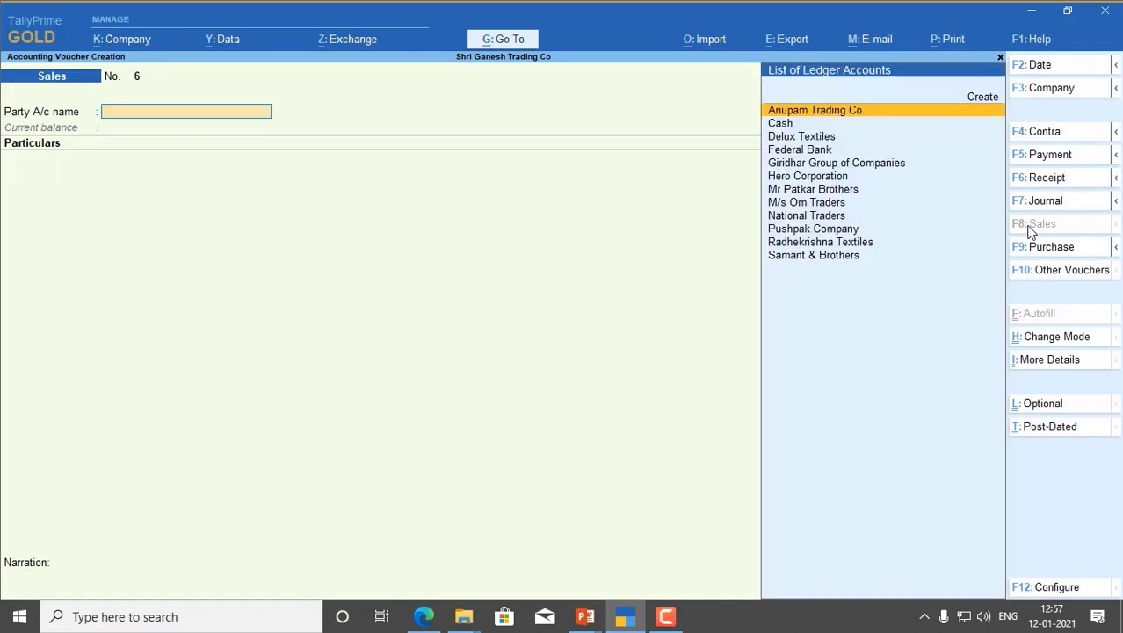
# Date the sixth sales voucher 1-Jun-18 and set its party to National Traders.
pyautogui.press('F2')
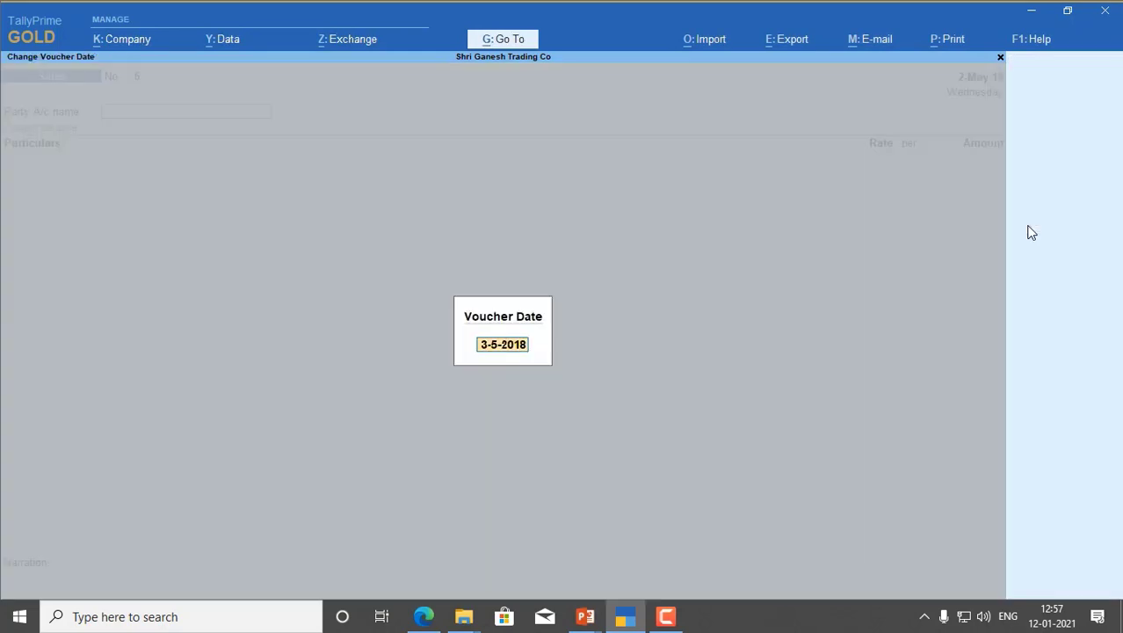
pyautogui.write('1.6')
pyautogui.press('Return')
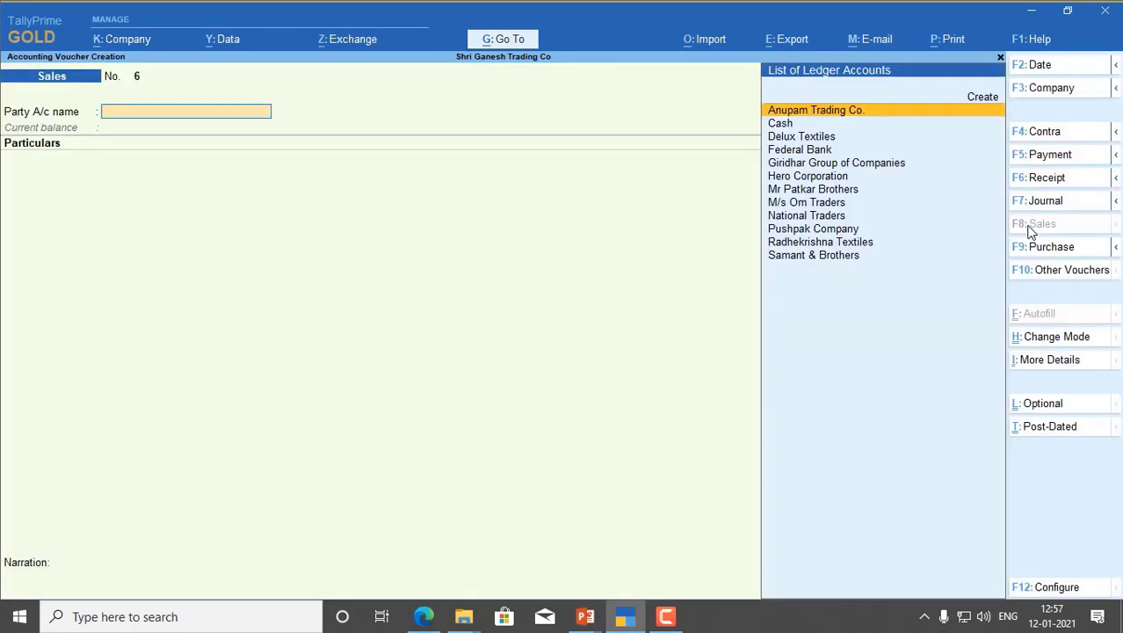
pyautogui.write('Nat')
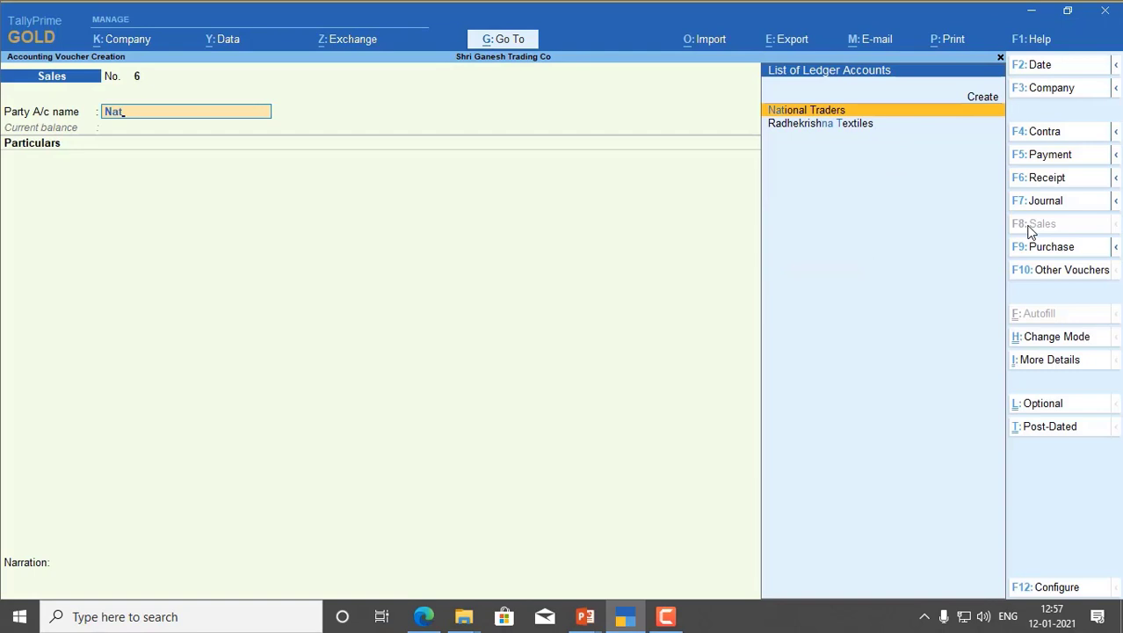
pyautogui.press('Return')
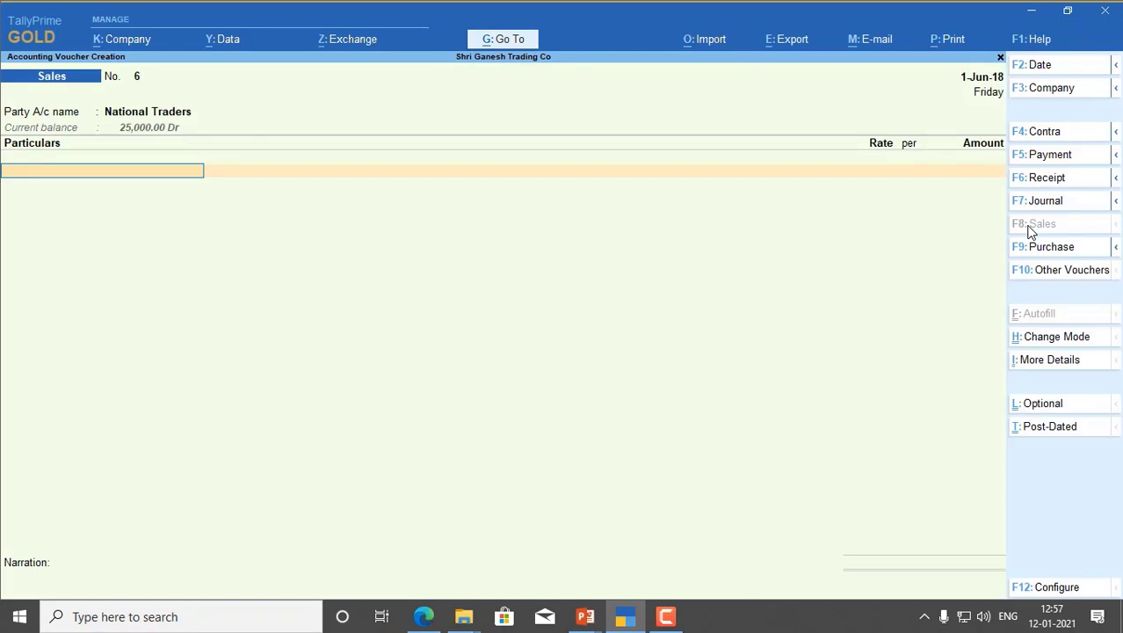
# Add Sales A/c with an amount of 2,500 to the National Traders voucher.
pyautogui.write('Sa')
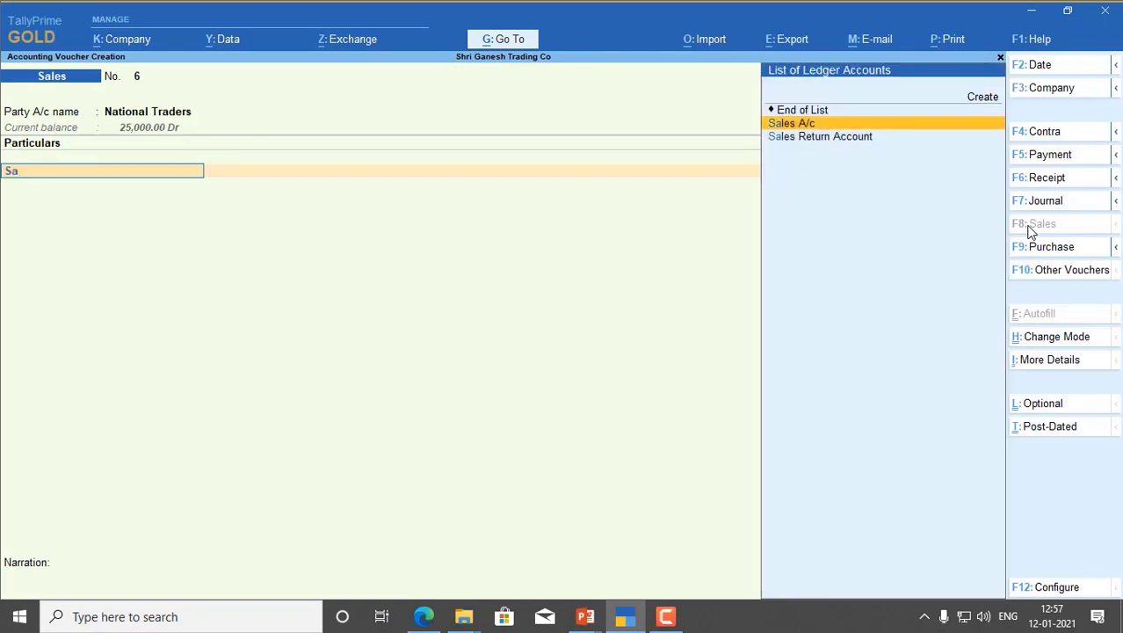
pyautogui.press('Return')
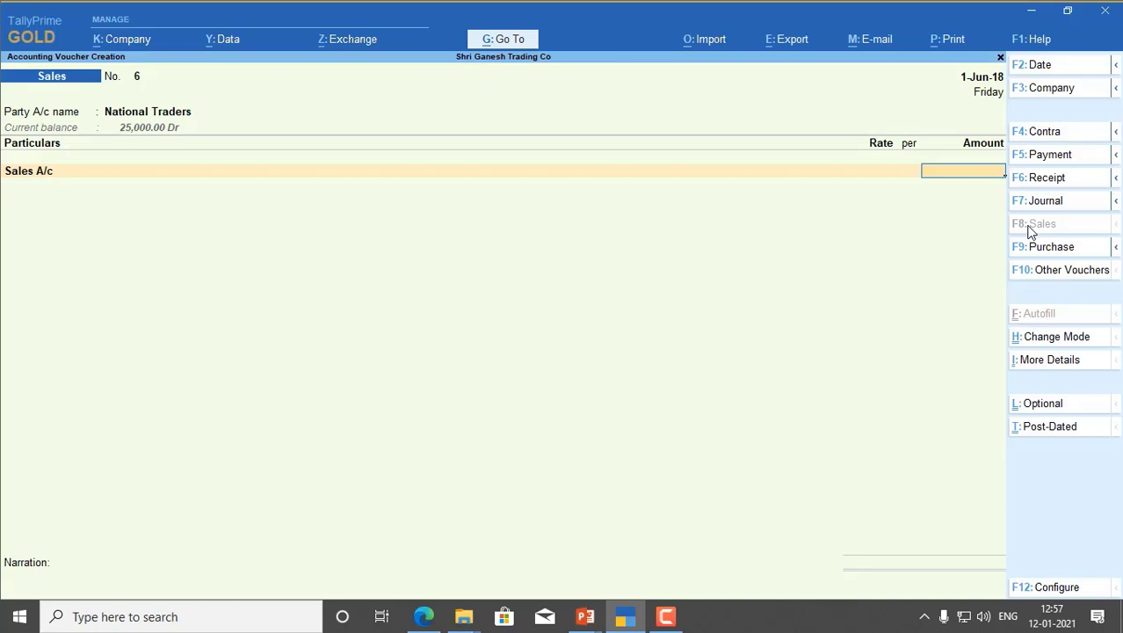
pyautogui.write('2500')
pyautogui.press('Return')
pyautogui.press('Return')
pyautogui.press('Return')
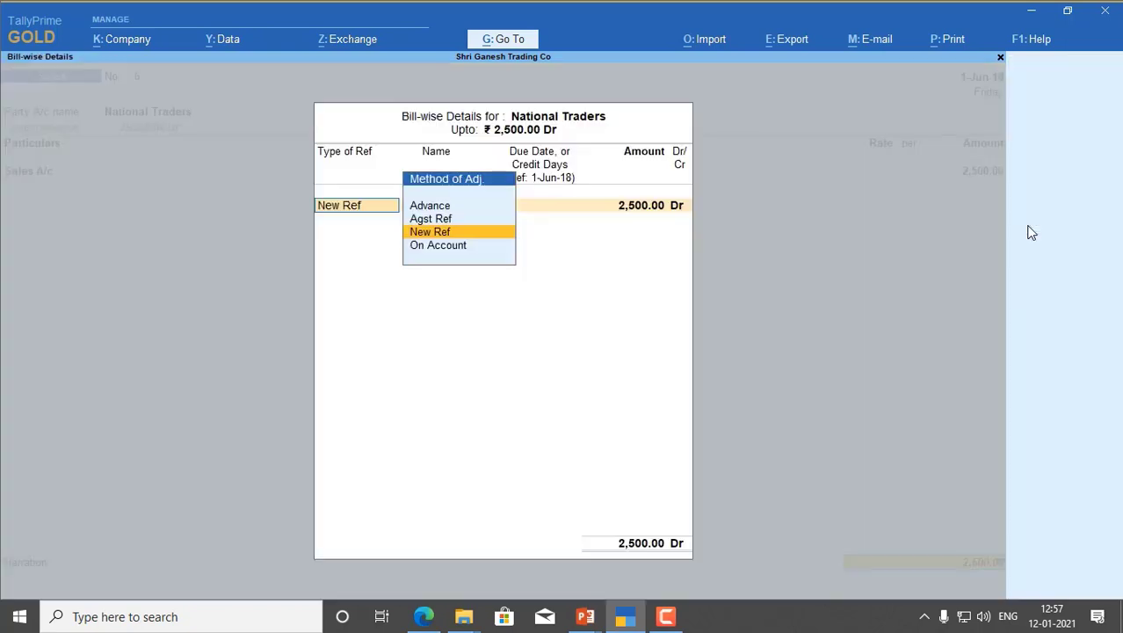
# Record the National Traders bill as New Ref 1101 without credit days, and save the voucher with an empty narration.
pyautogui.press('Return')
pyautogui.write('1')
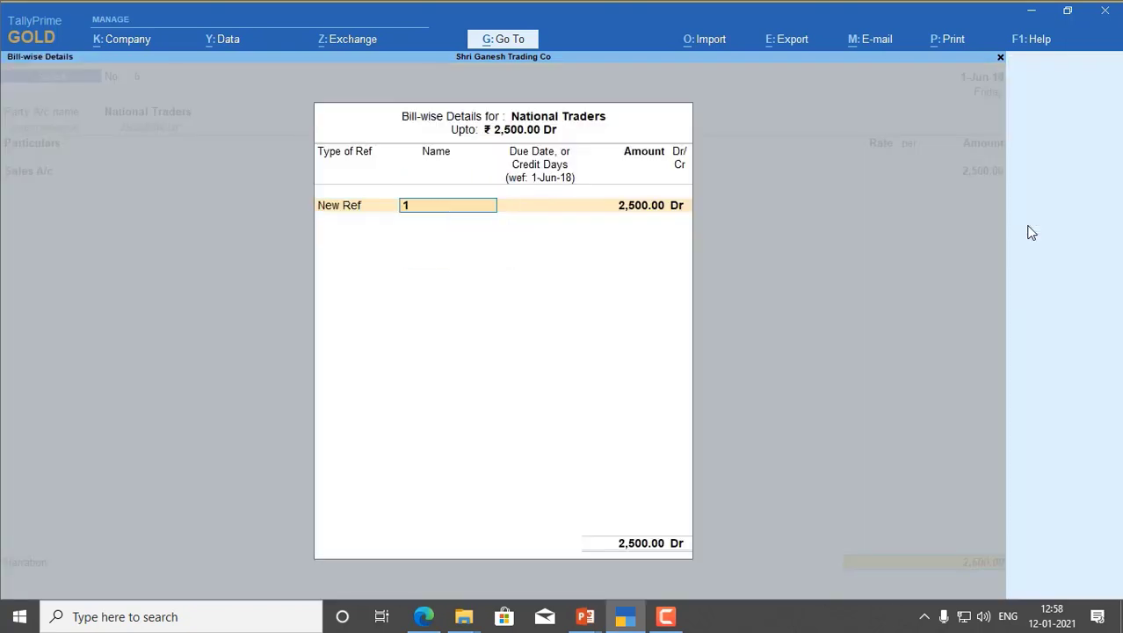
pyautogui.write('101')
pyautogui.press('Return')
pyautogui.press('Return')
pyautogui.press('Return')
pyautogui.press('Return')
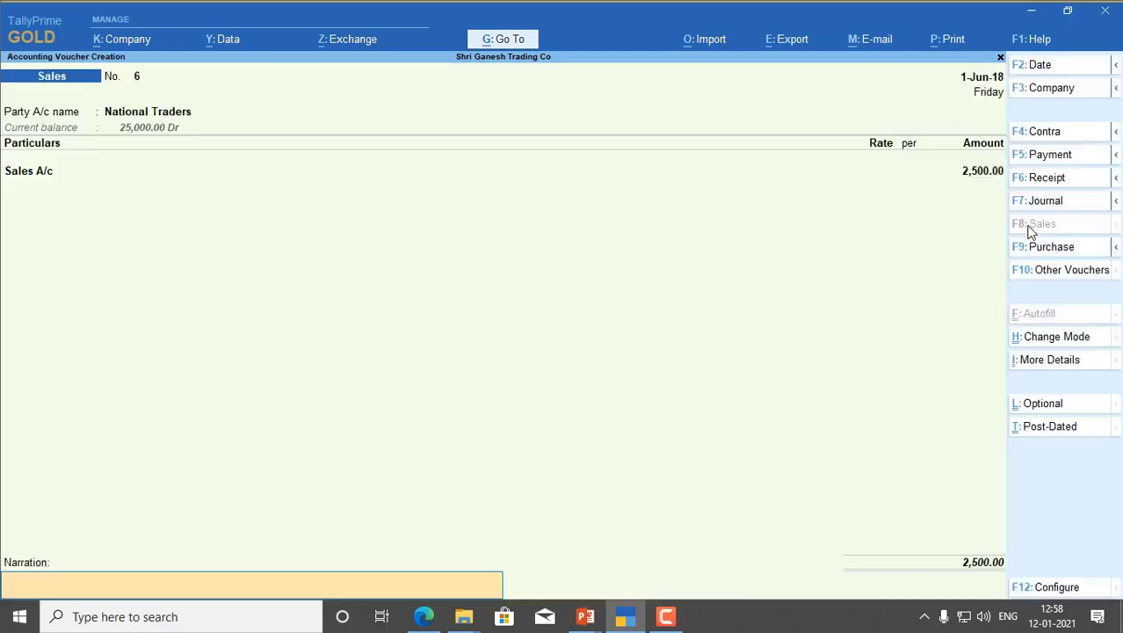
pyautogui.press('Return')
pyautogui.press('Return')
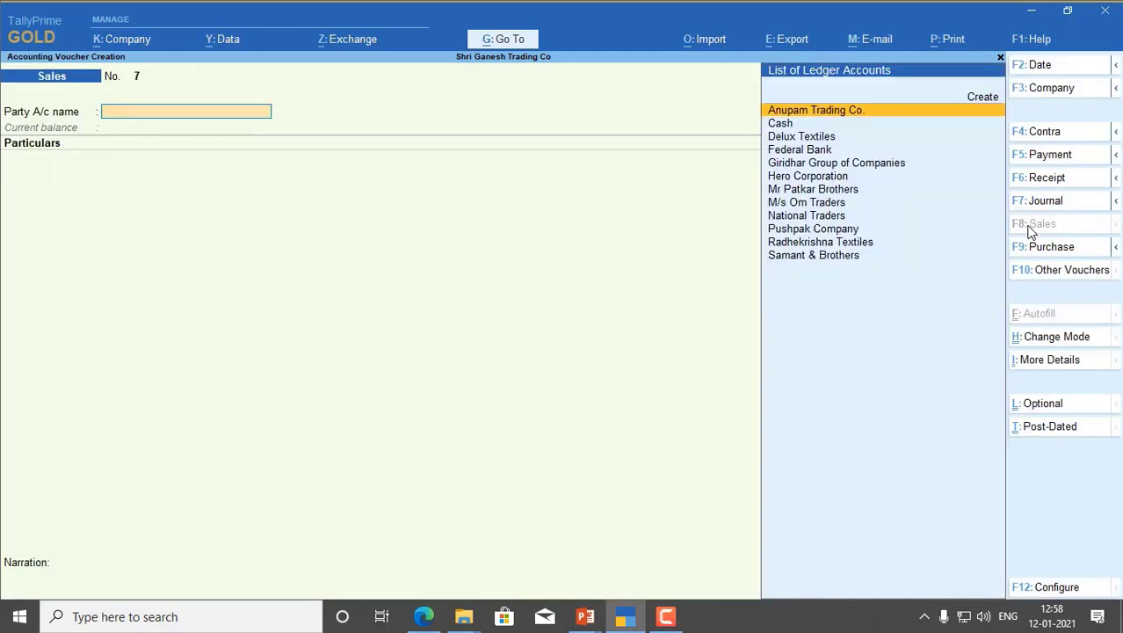
# Date the seventh sales voucher 2-Jun-18 and set its party to Anupam Trading Co.
pyautogui.press('F2')
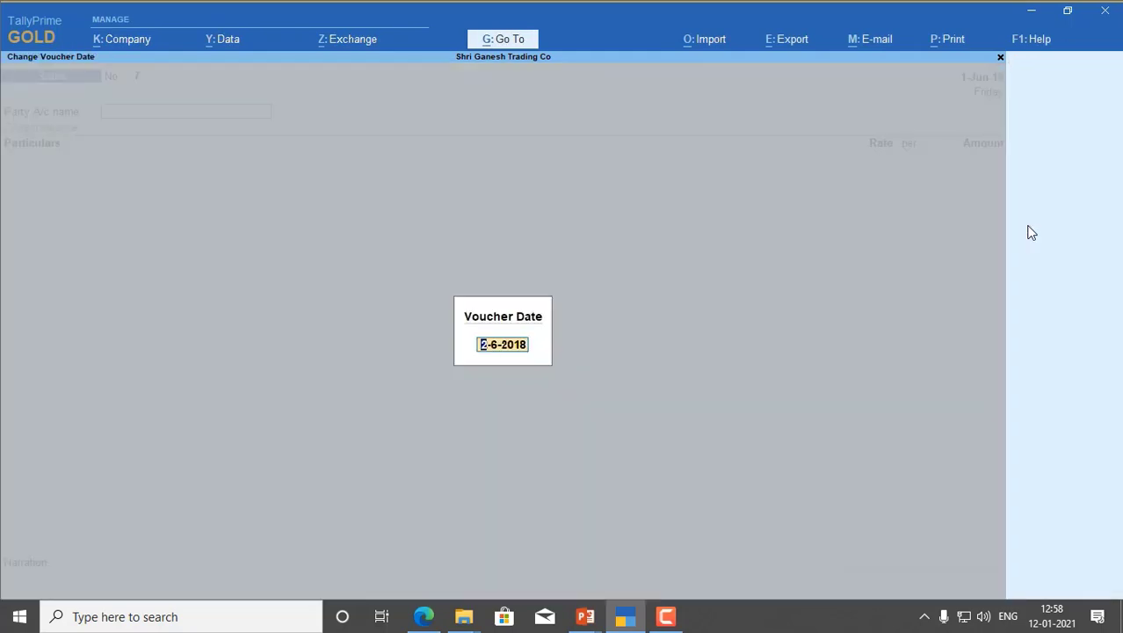
pyautogui.write('2.6')
pyautogui.press('Return')
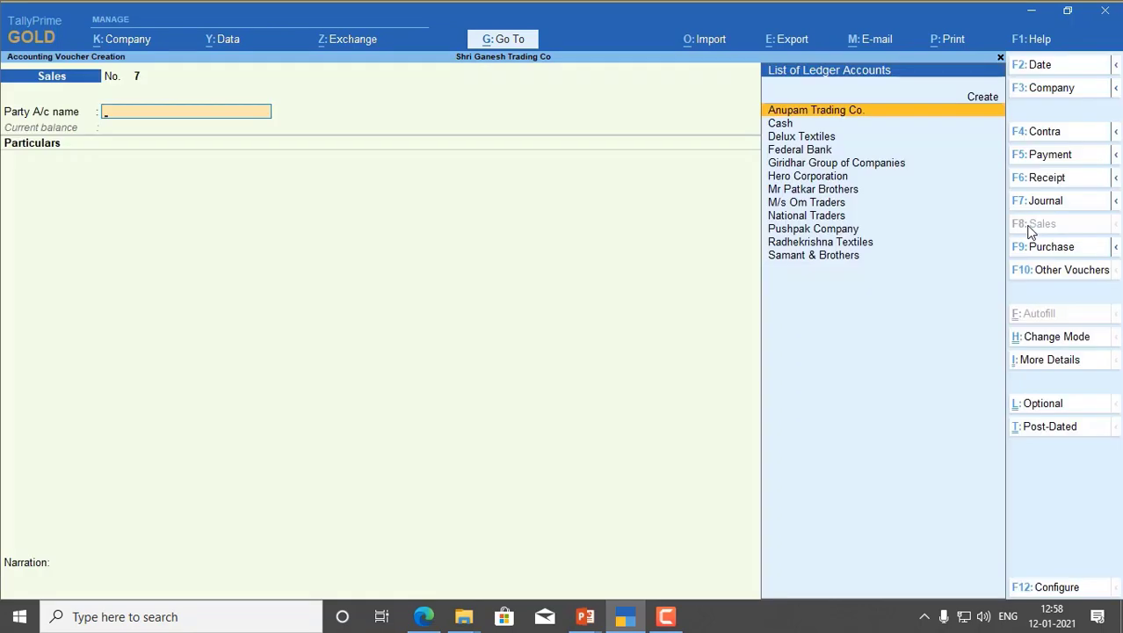
pyautogui.write('A')
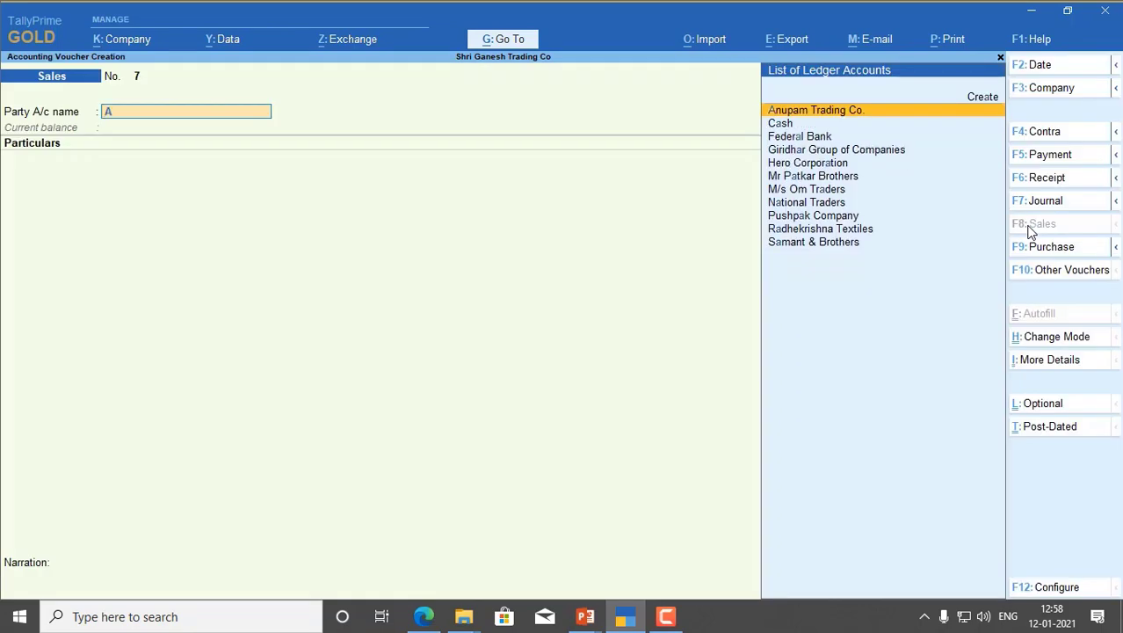
pyautogui.write('n')
pyautogui.press('Return')
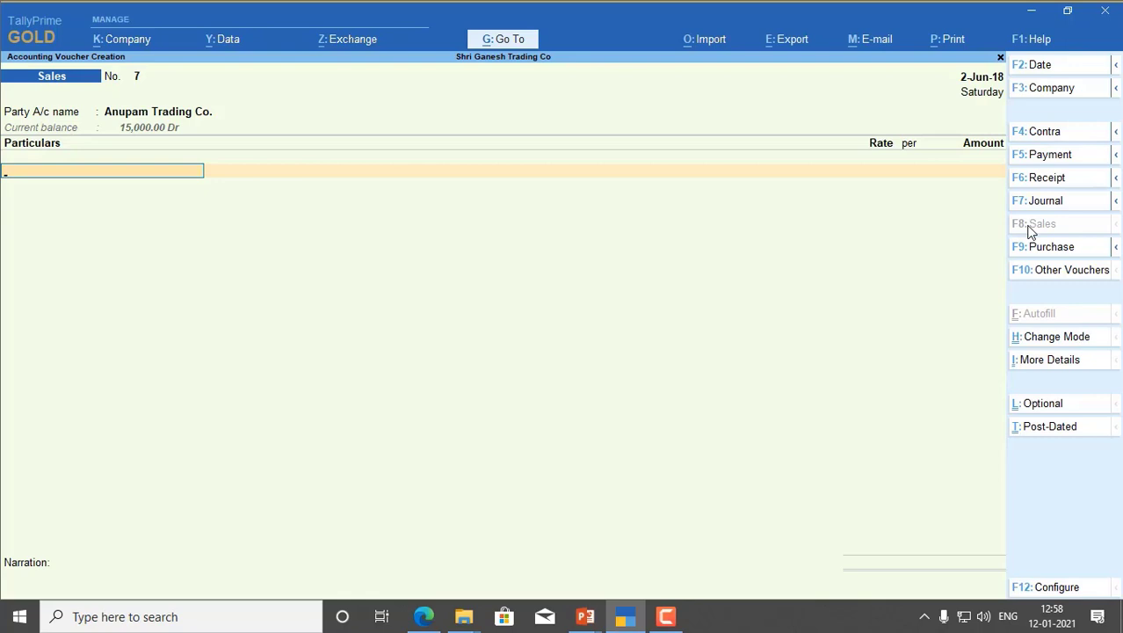
# Add Sales A/c with an amount of 15,000 to the Anupam Trading Co. voucher.
pyautogui.write('Sa')
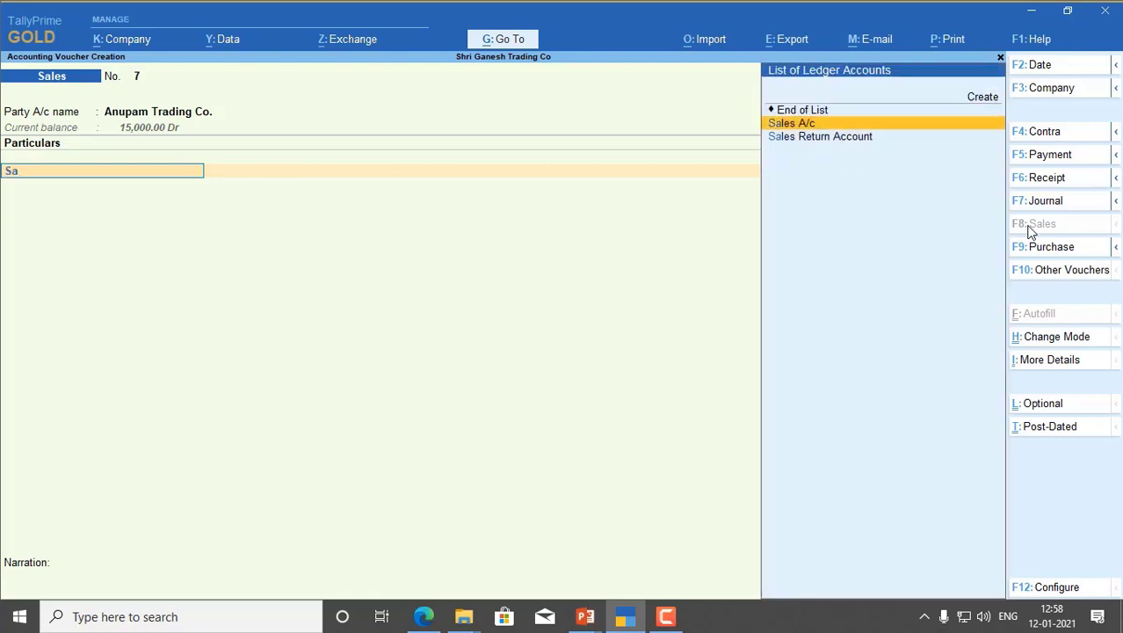
pyautogui.press('Return')
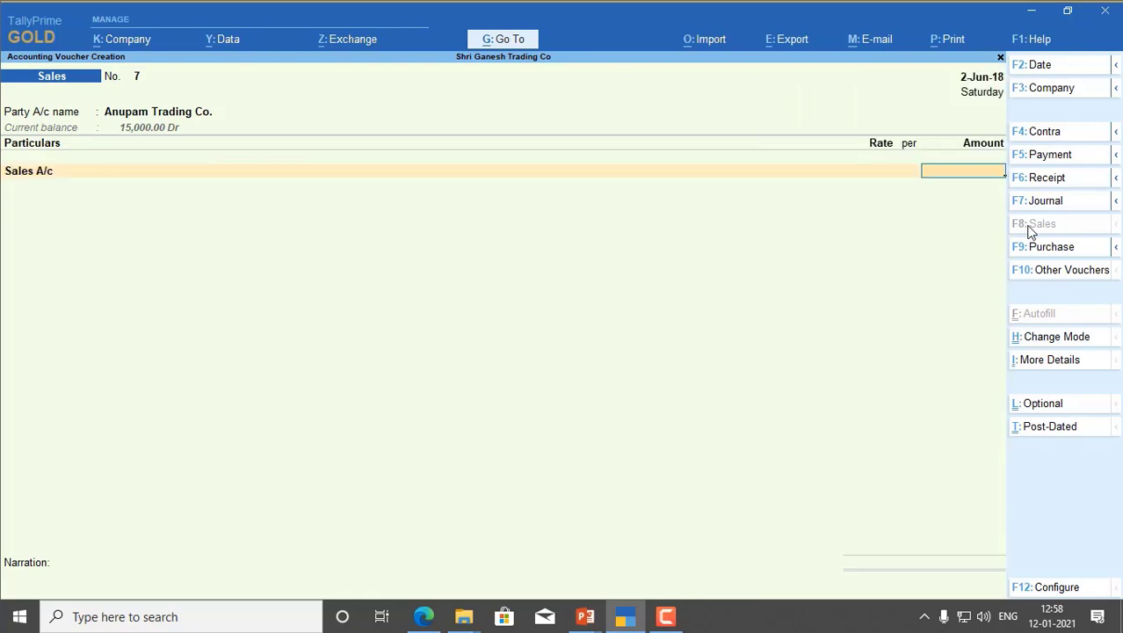
pyautogui.write('15000')
pyautogui.press('Return')
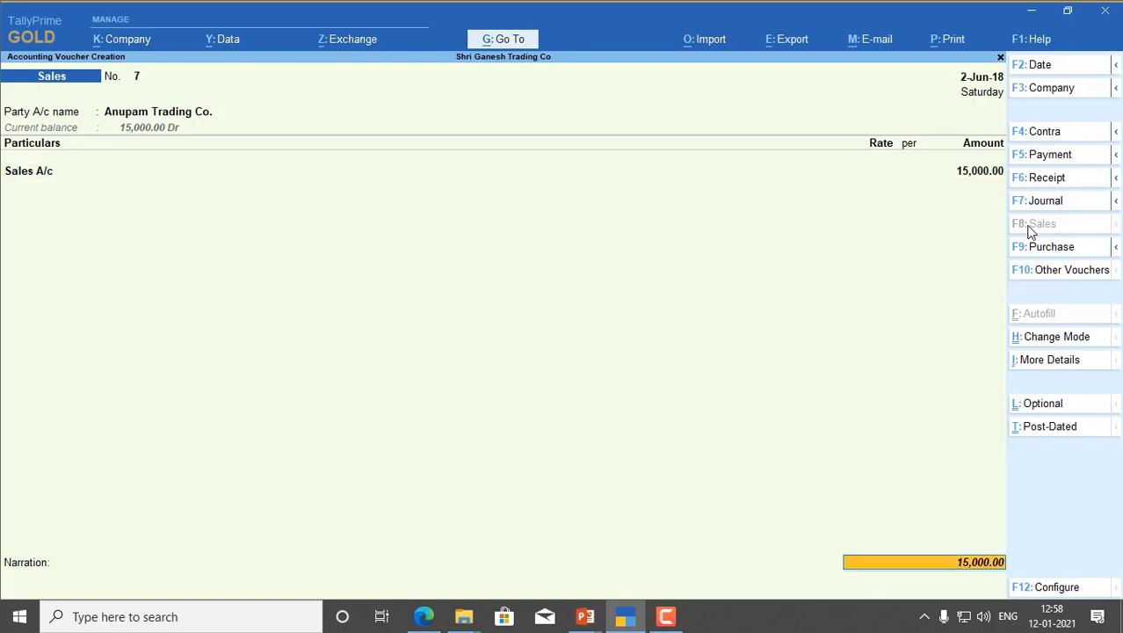
# Record the Anupam Trading Co. bill as New Ref 1102 without credit days, and save the voucher with an empty narration.
pyautogui.press('Return')
pyautogui.press('Return')
pyautogui.write('100')
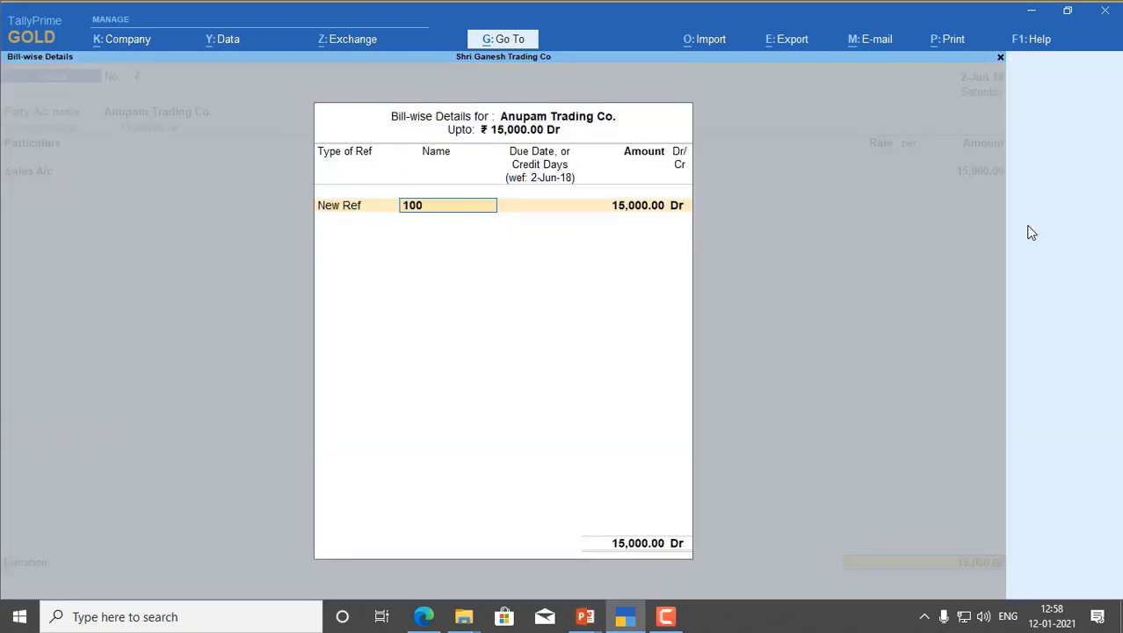
pyautogui.press('BackSpace')
pyautogui.press('BackSpace')
pyautogui.write('102')
pyautogui.press('Return')
pyautogui.press('Return')
pyautogui.press('Return')
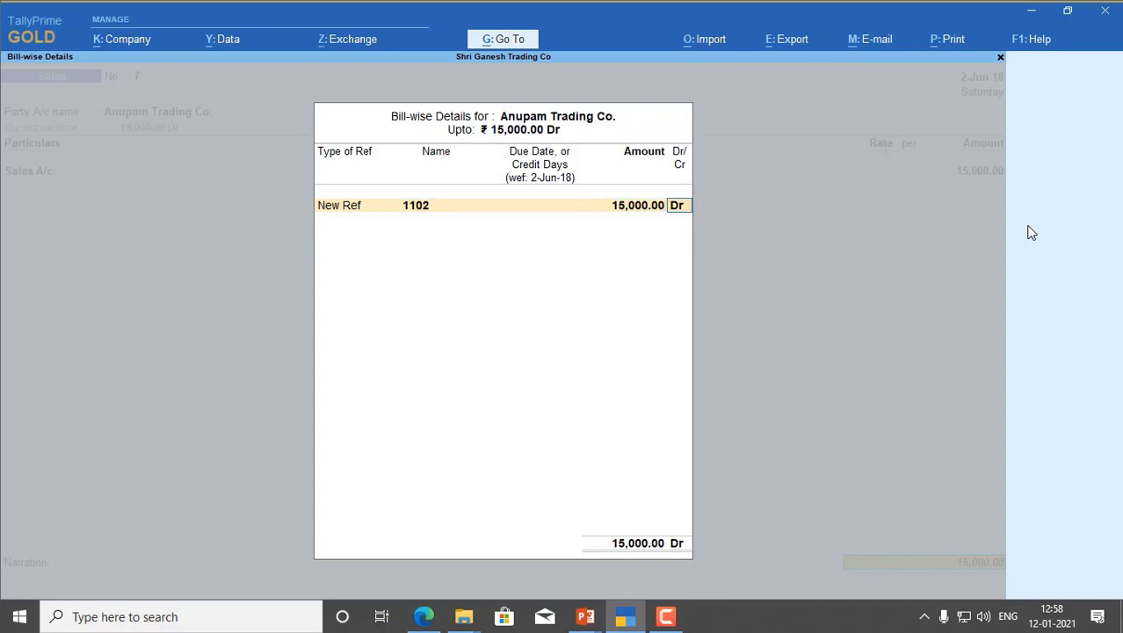
pyautogui.press('Return')
pyautogui.press('Return')
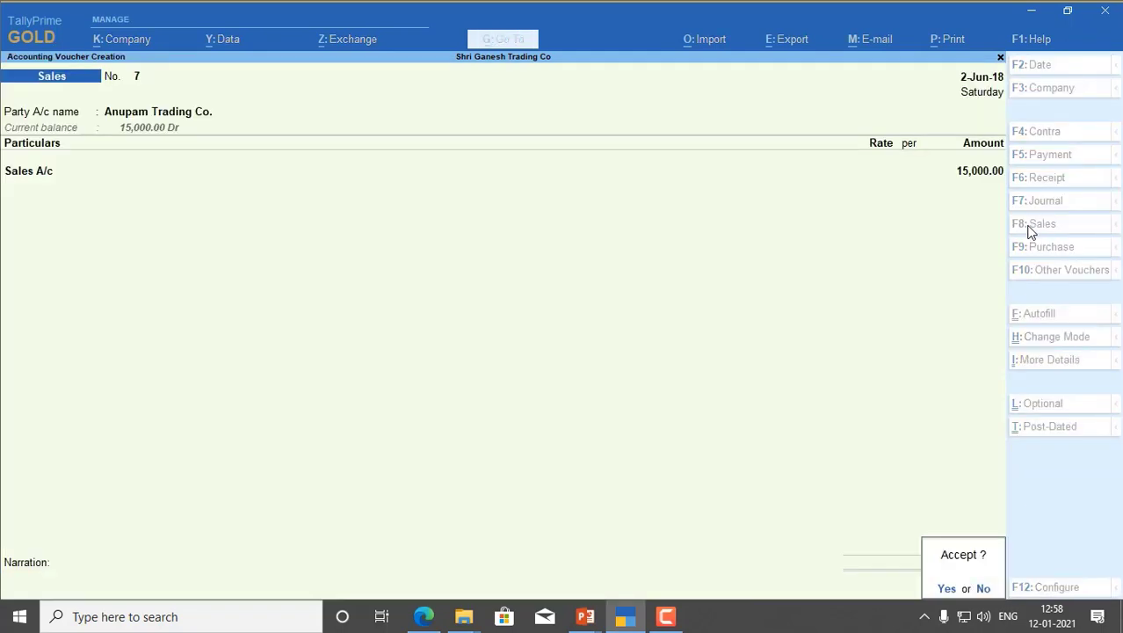
pyautogui.press('Return')
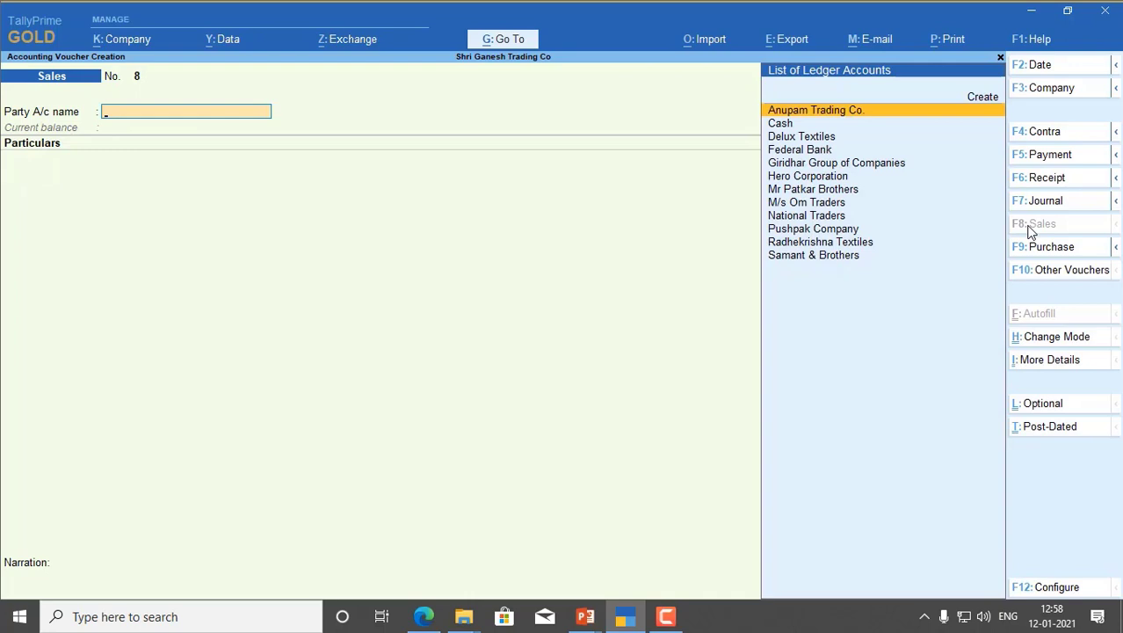
# Date the eighth sales voucher 1-Jul-18 and set its party to Delux Textiles.
pyautogui.press('F2')
pyautogui.write('1-7')
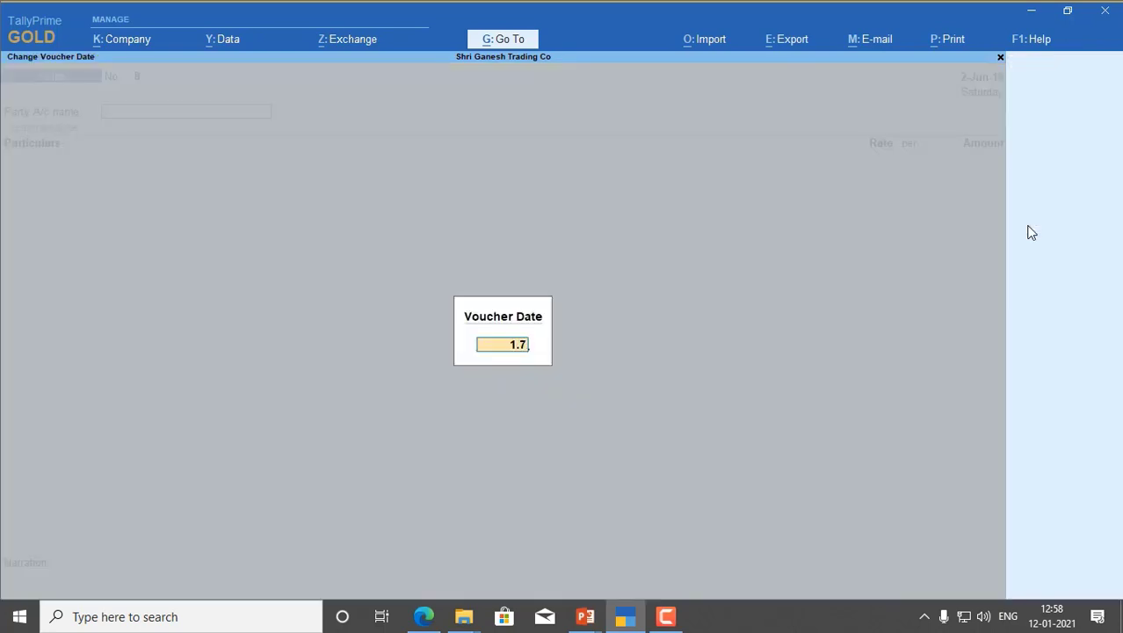
pyautogui.press('Return')
pyautogui.write('De')
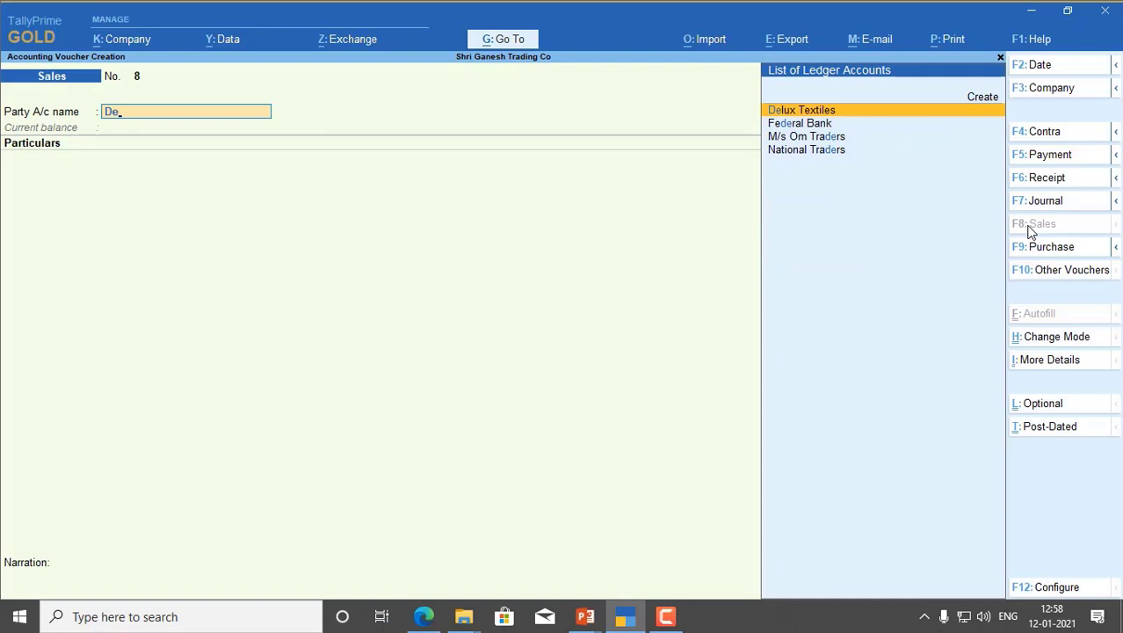
pyautogui.press('Return')
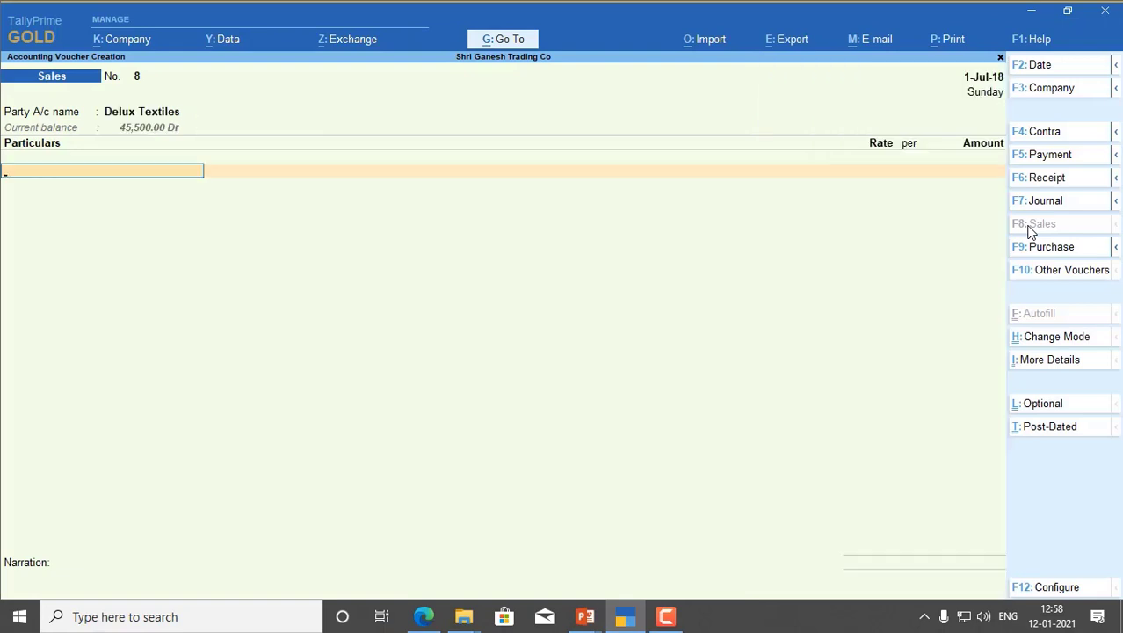
# Add Sales A/c with an amount of 45,500 to the Delux Textiles voucher.
pyautogui.write('Sal')
pyautogui.press('Return')
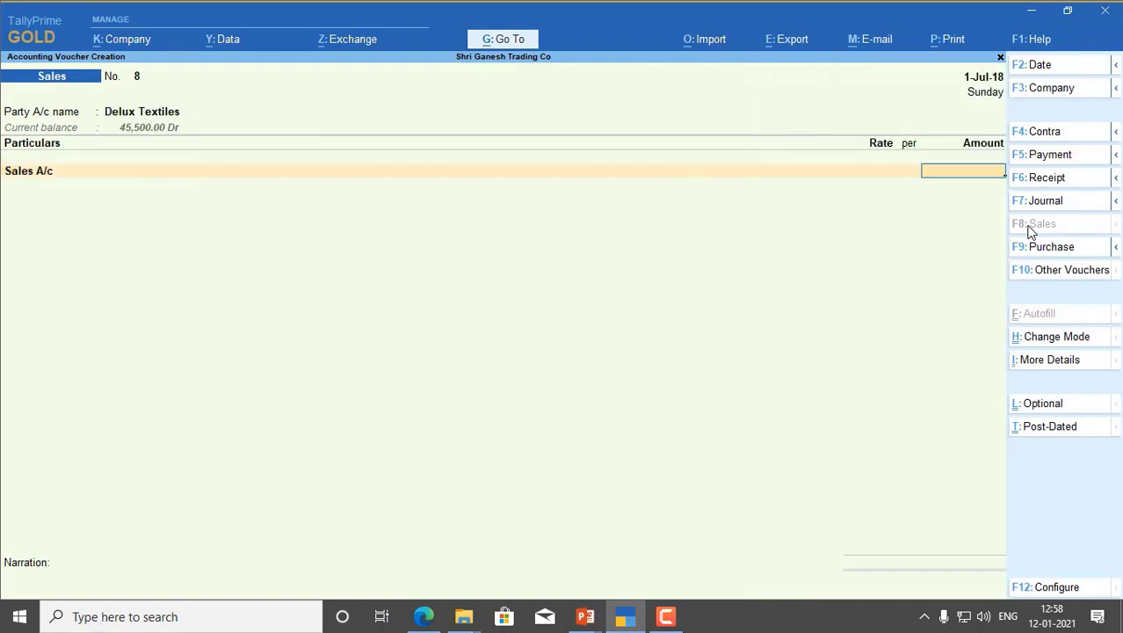
pyautogui.write('45,')
pyautogui.write('500')
pyautogui.press('Return')
pyautogui.press('Return')
pyautogui.press('Return')
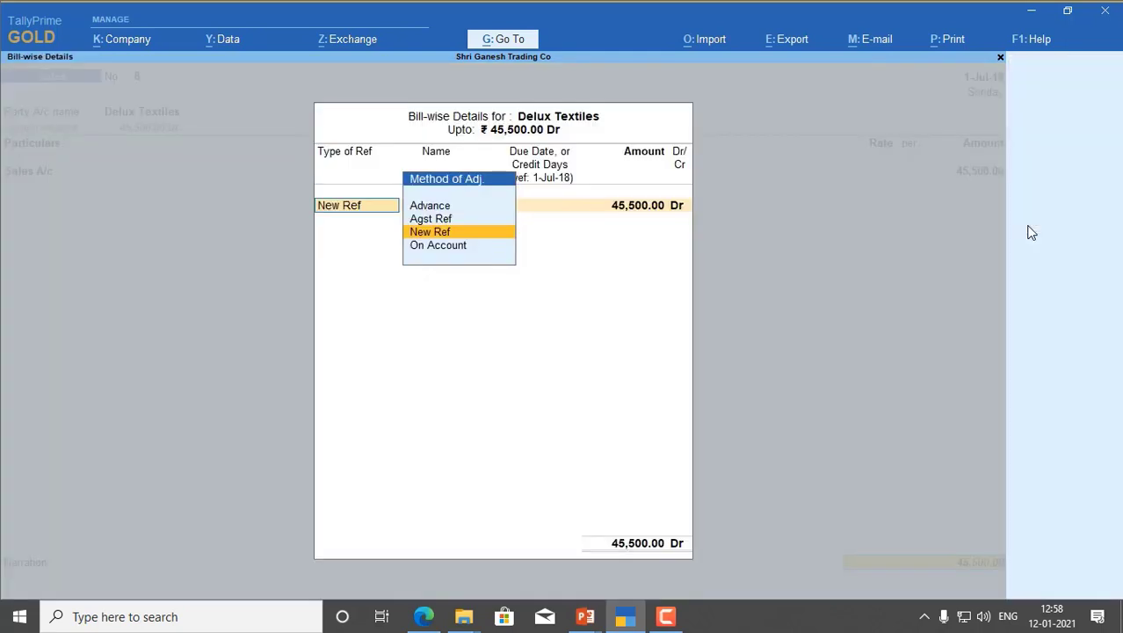
# Record the Delux Textiles bill as New Ref 1103 without credit days, and save the voucher with an empty narration.
pyautogui.press('Return')
pyautogui.write('1103')
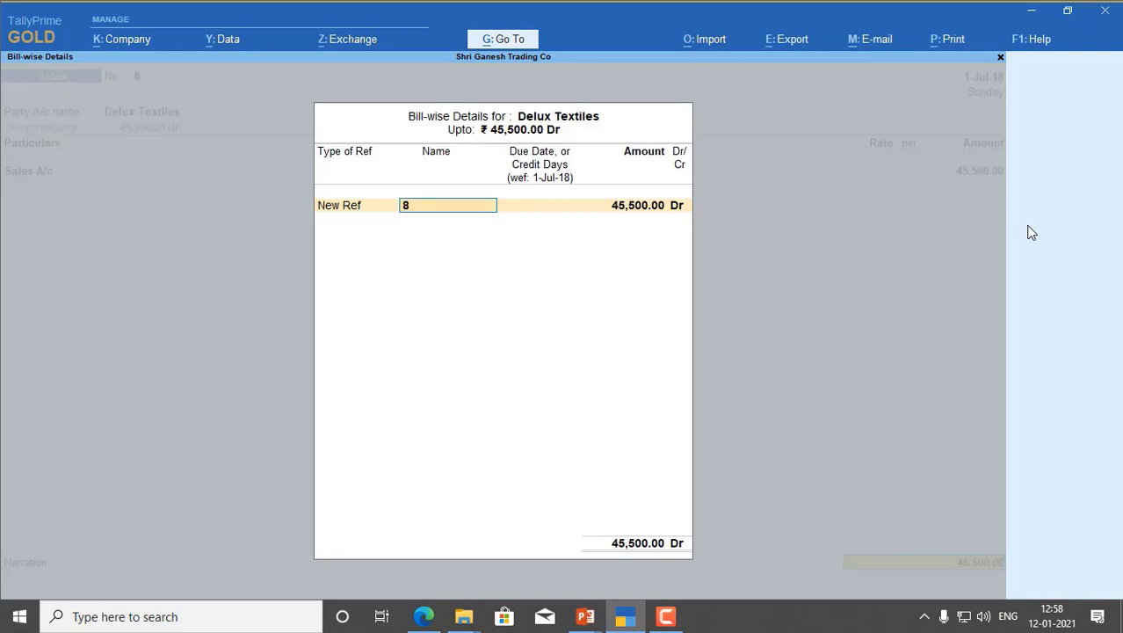
pyautogui.press('Return')
pyautogui.press('Return')
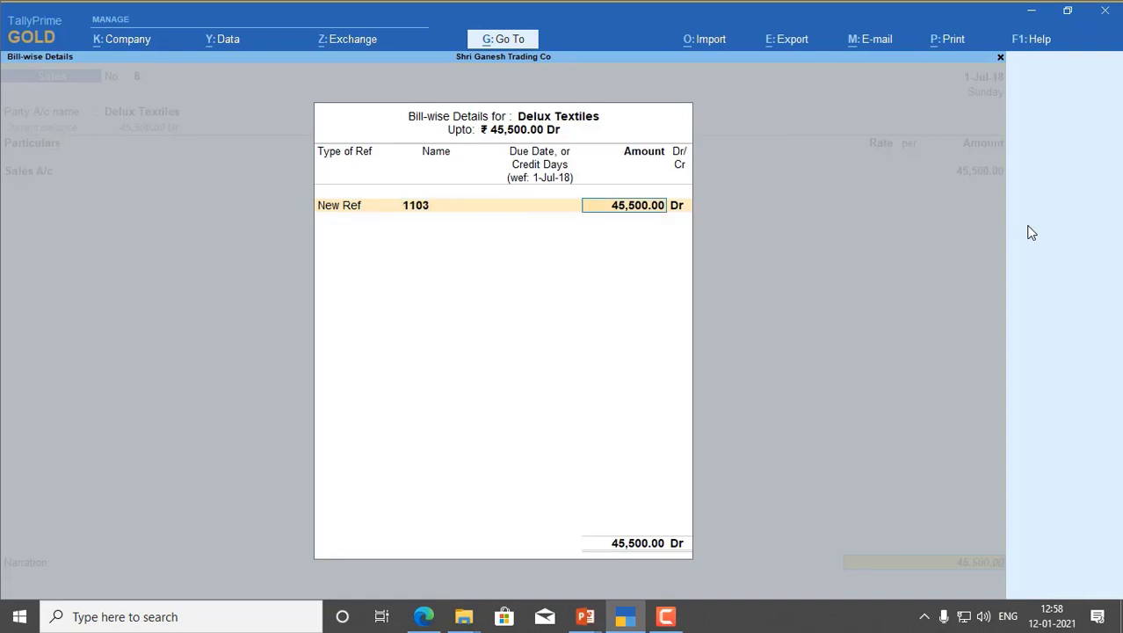
pyautogui.press('Return')
pyautogui.press('Return')
pyautogui.press('Return')
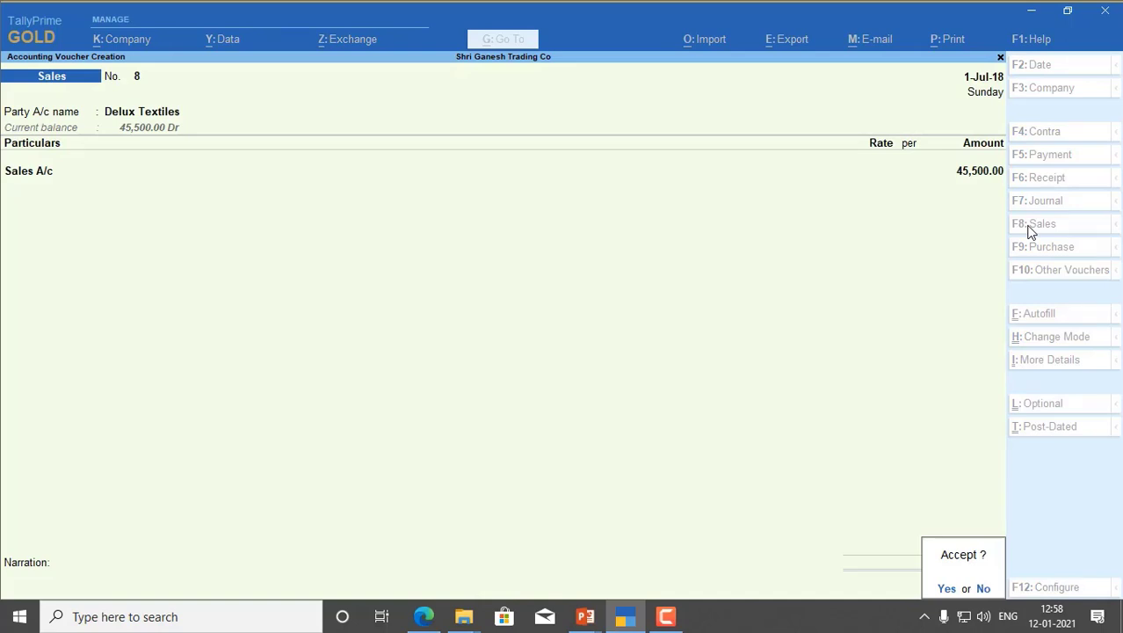
pyautogui.press('y')
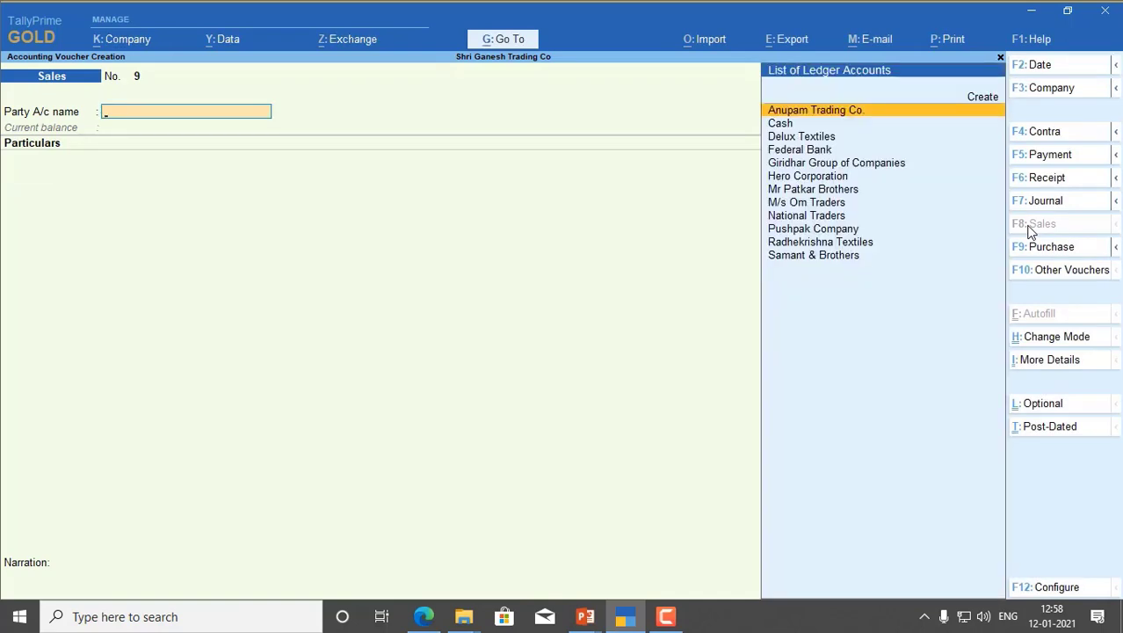
# Date the ninth sales voucher 1-Jul-18 and set its party to Pushpak Company.
pyautogui.press('F2')
pyautogui.write('1.')
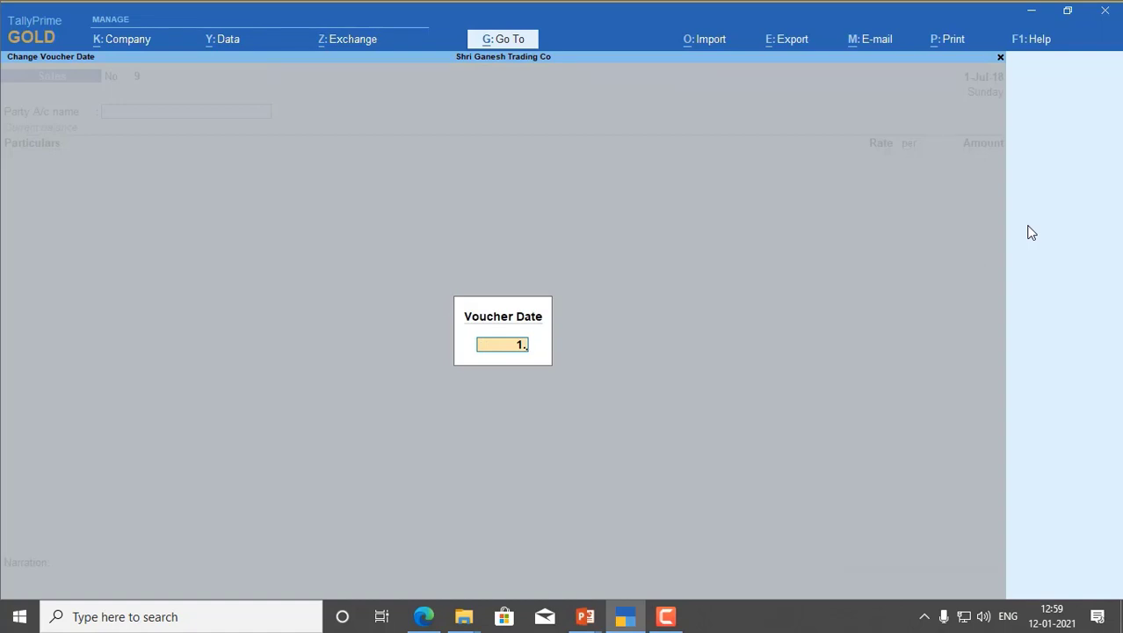
pyautogui.write('7')
pyautogui.press('Return')
pyautogui.write('P')
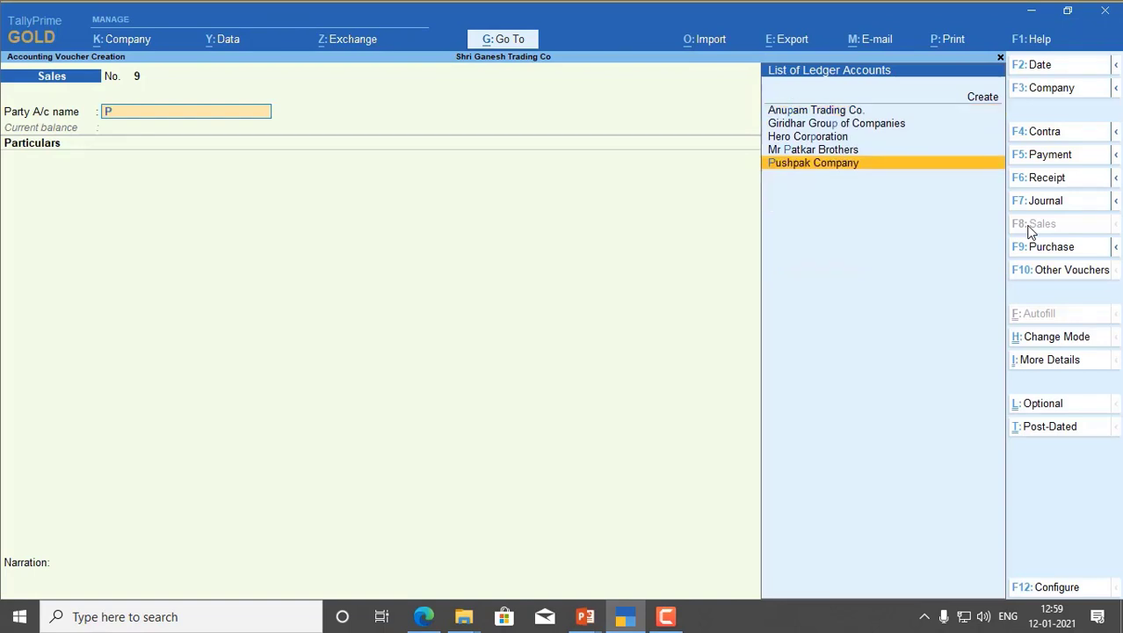
pyautogui.press('Return')
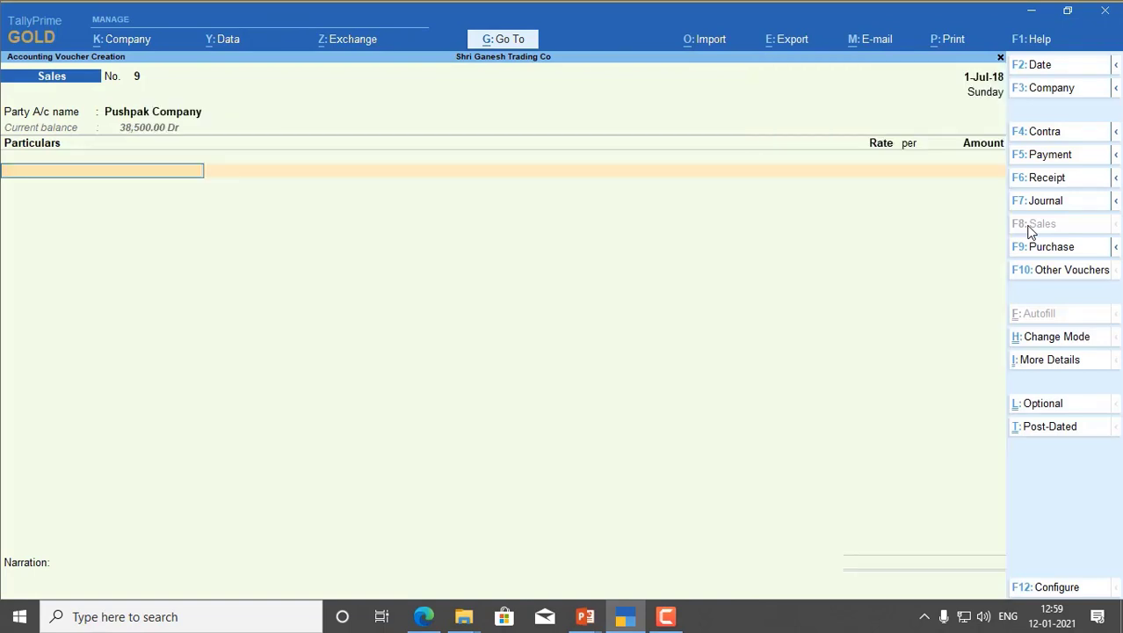
# Add Sales A/c with an amount of 38,500 to the Pushpak Company voucher.
pyautogui.write('Sa')
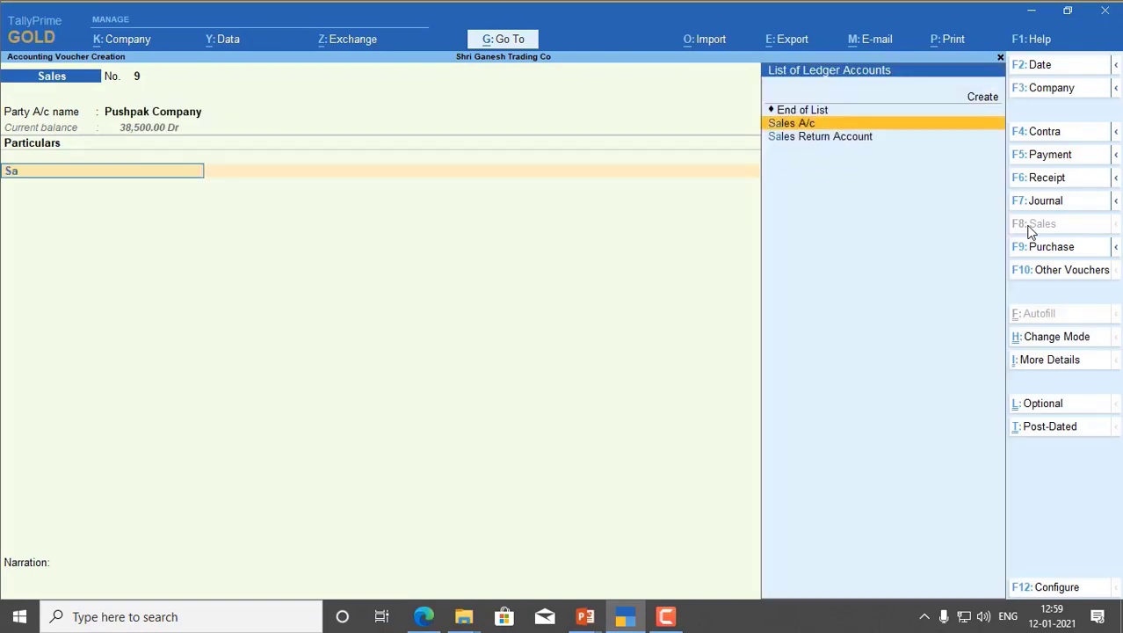
pyautogui.press('Return')
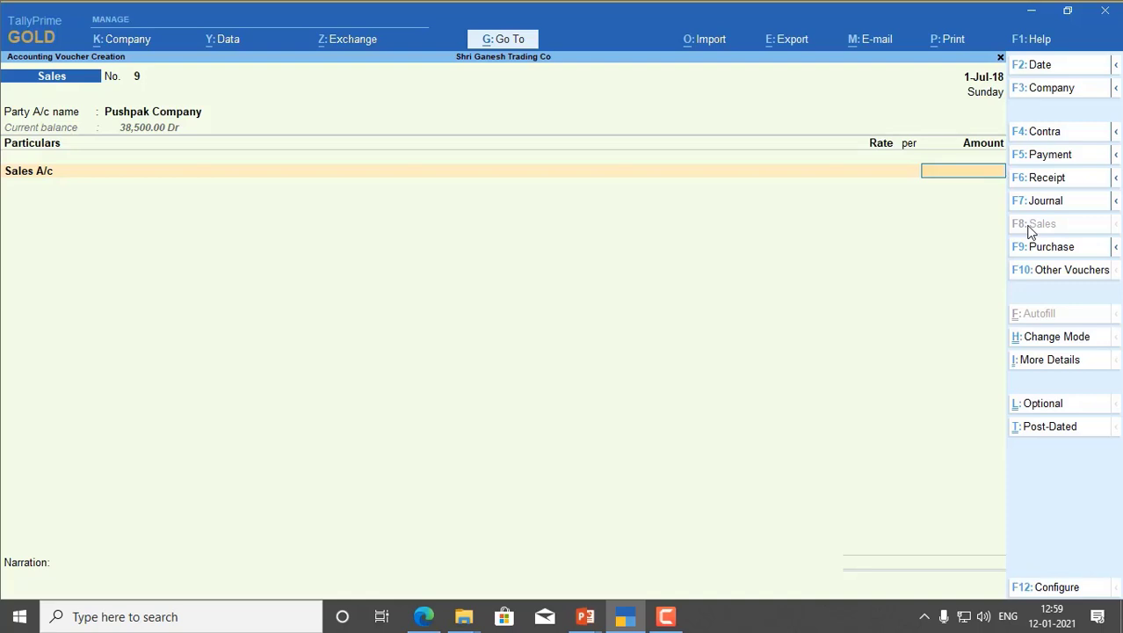
pyautogui.write('38500')
pyautogui.press('Return')
pyautogui.press('Return')
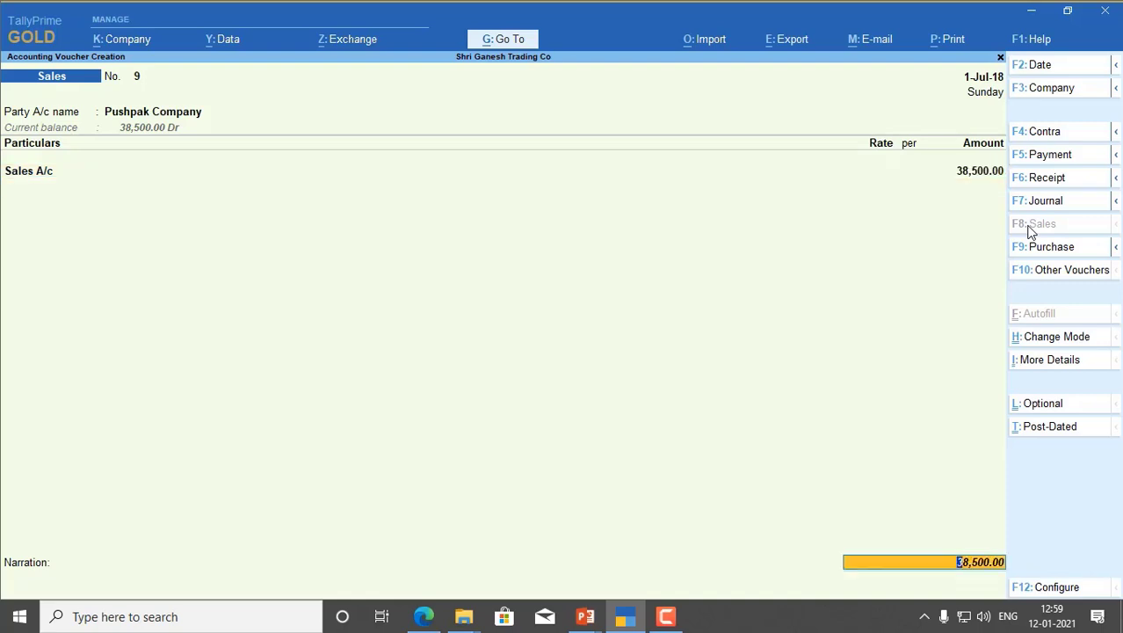
pyautogui.press('Return')
# Record the Pushpak Company bill as New Ref 1104 without credit days, and save the voucher with an empty narration.
pyautogui.press('Return')
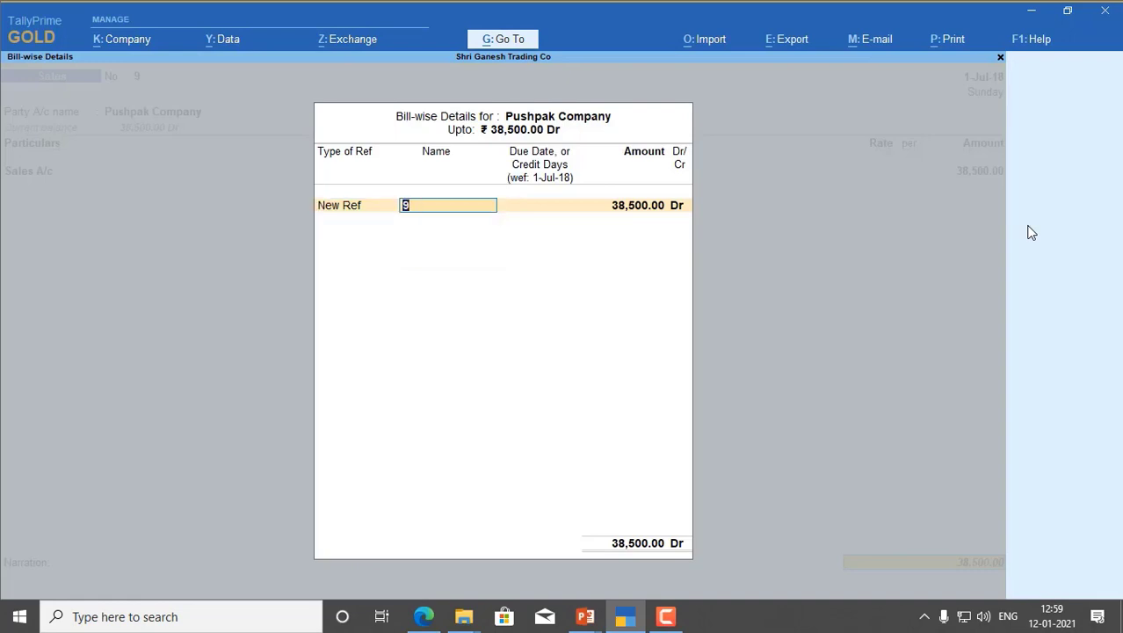
pyautogui.write('1104')
pyautogui.press('Return')
pyautogui.press('Return')
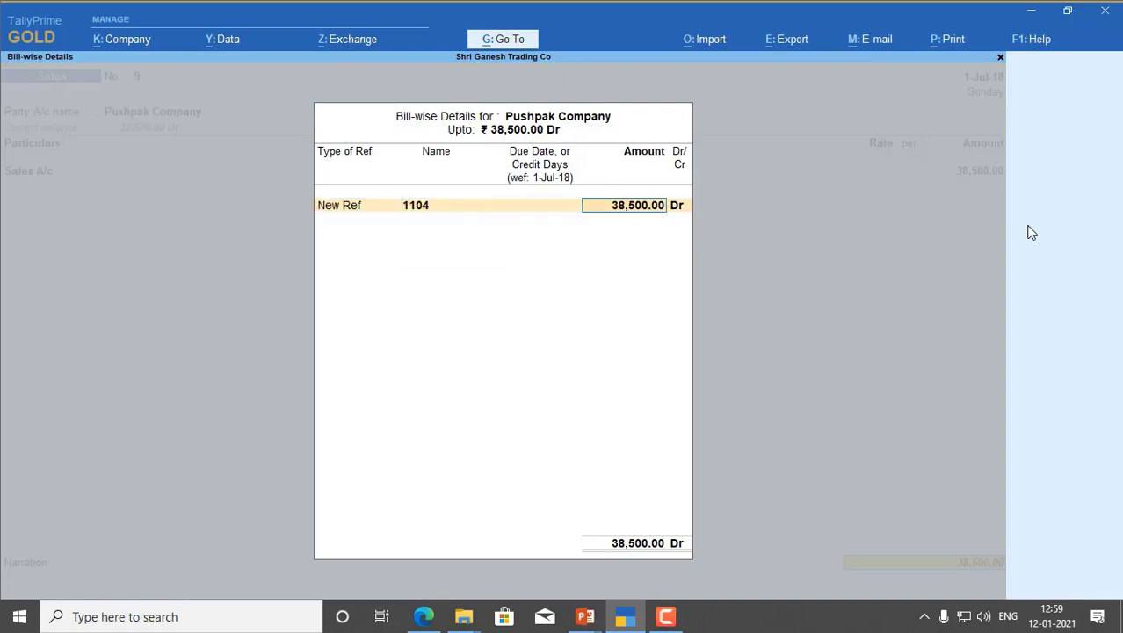
pyautogui.press('Return')
pyautogui.press('Return')
pyautogui.press('Return')
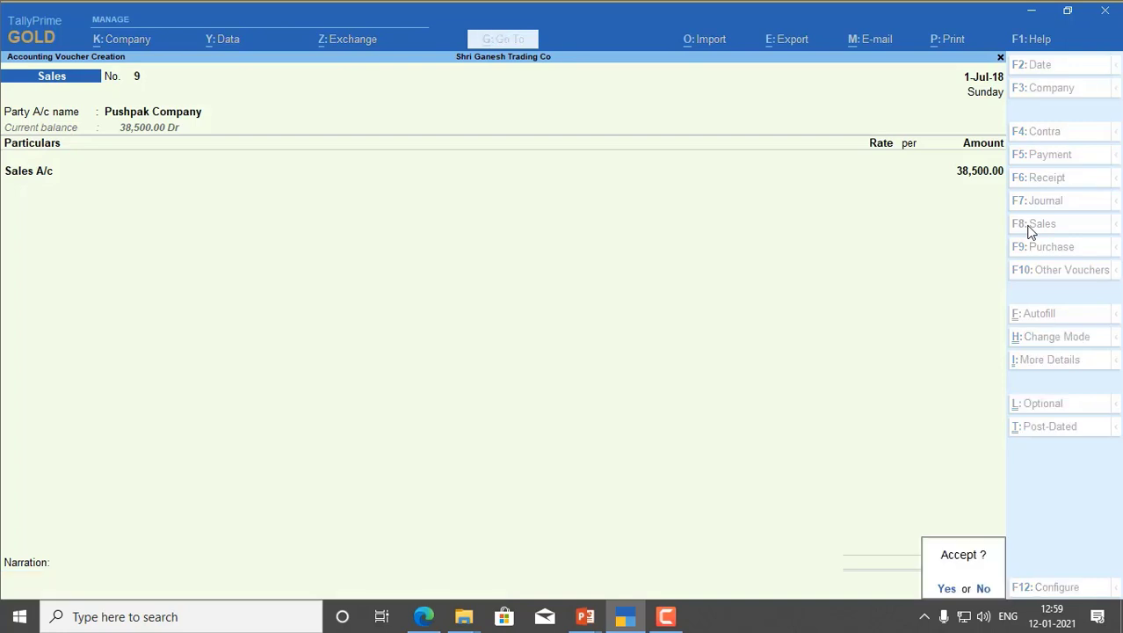
pyautogui.press('Return')
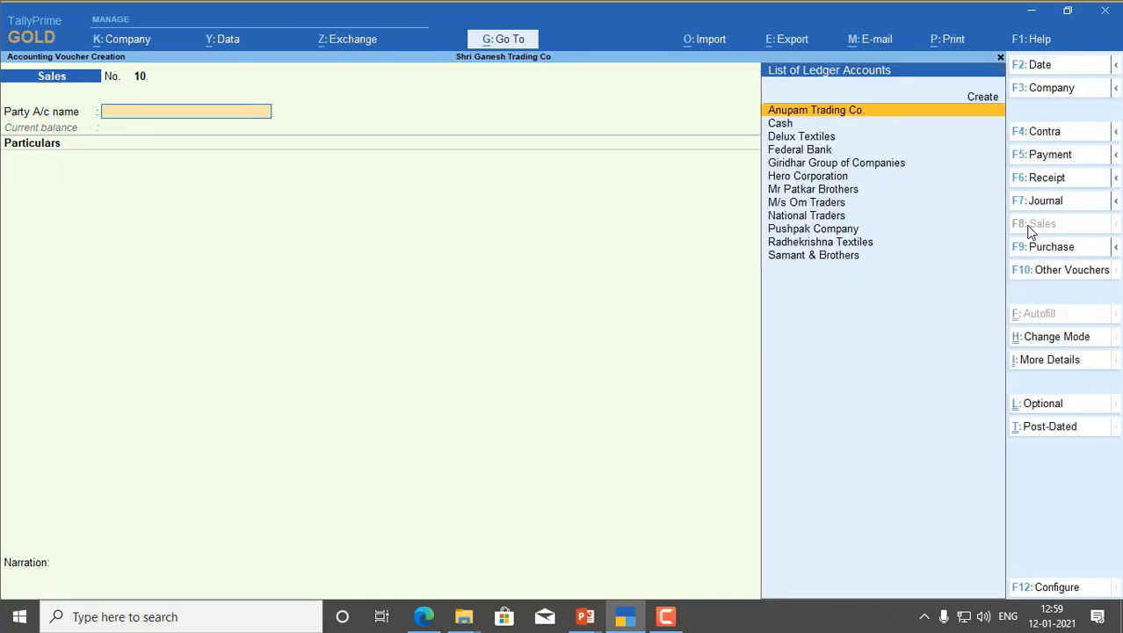
# Set the tenth sales voucher's party to Hero Corporation and add Sales A/c with an amount of 42,350.
pyautogui.write('Her')
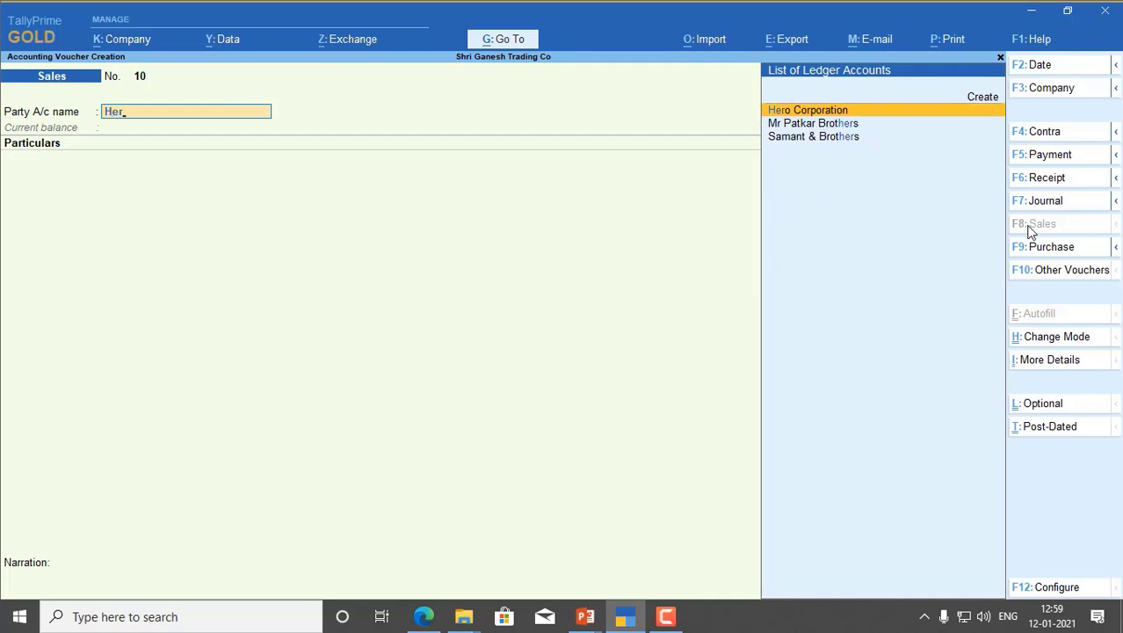
pyautogui.press('Return')
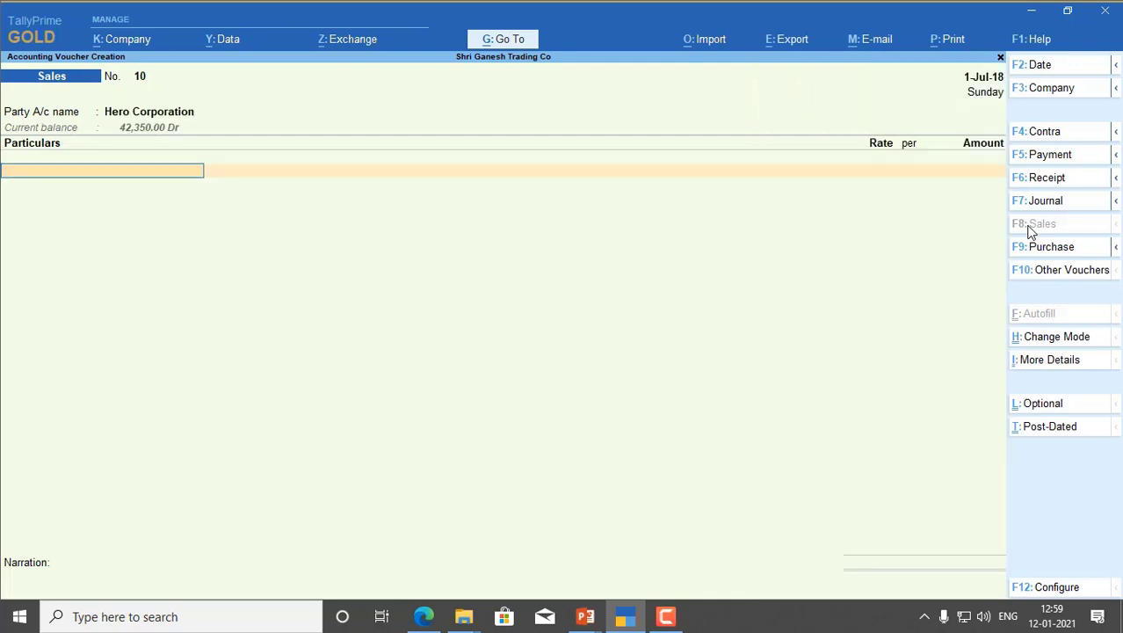
pyautogui.write('Sa')
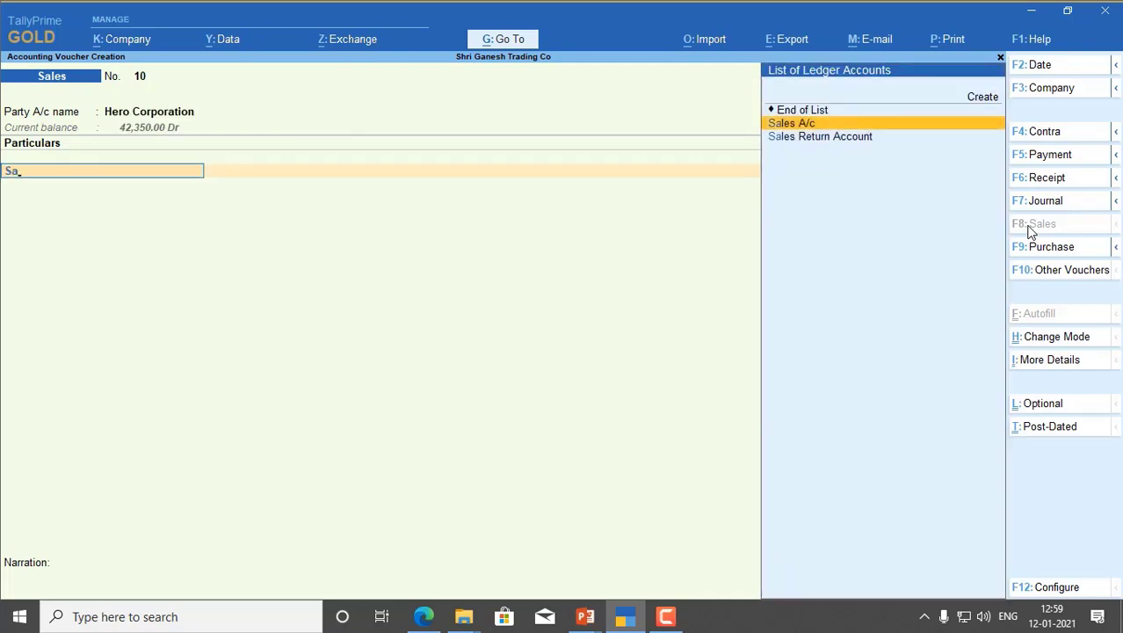
pyautogui.press('Return')
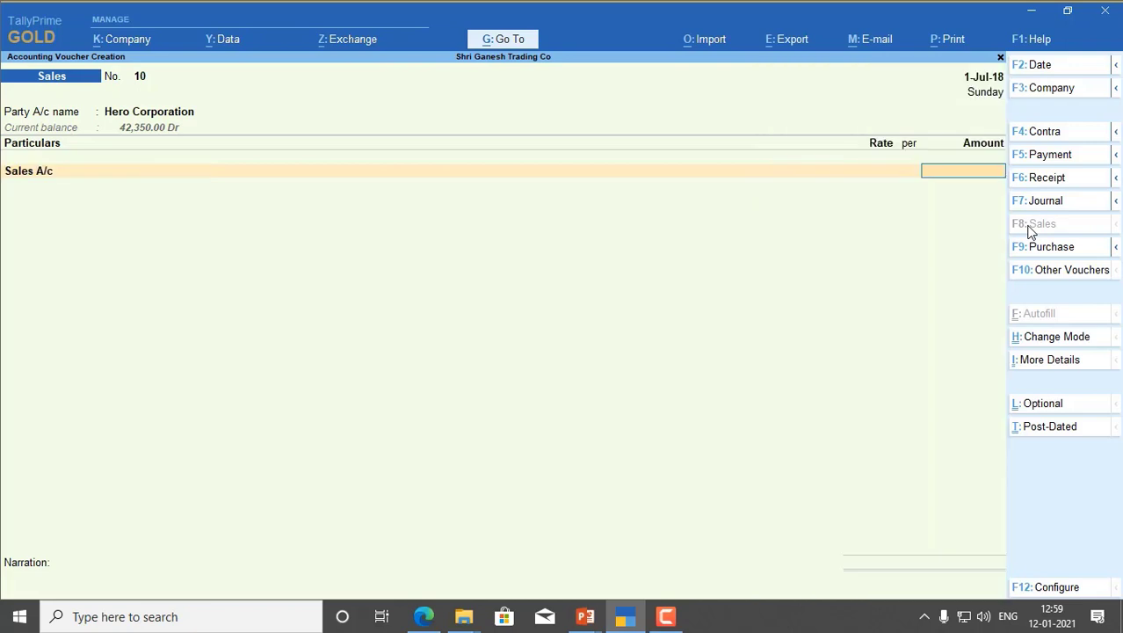
pyautogui.write('42350')
pyautogui.press('Return')
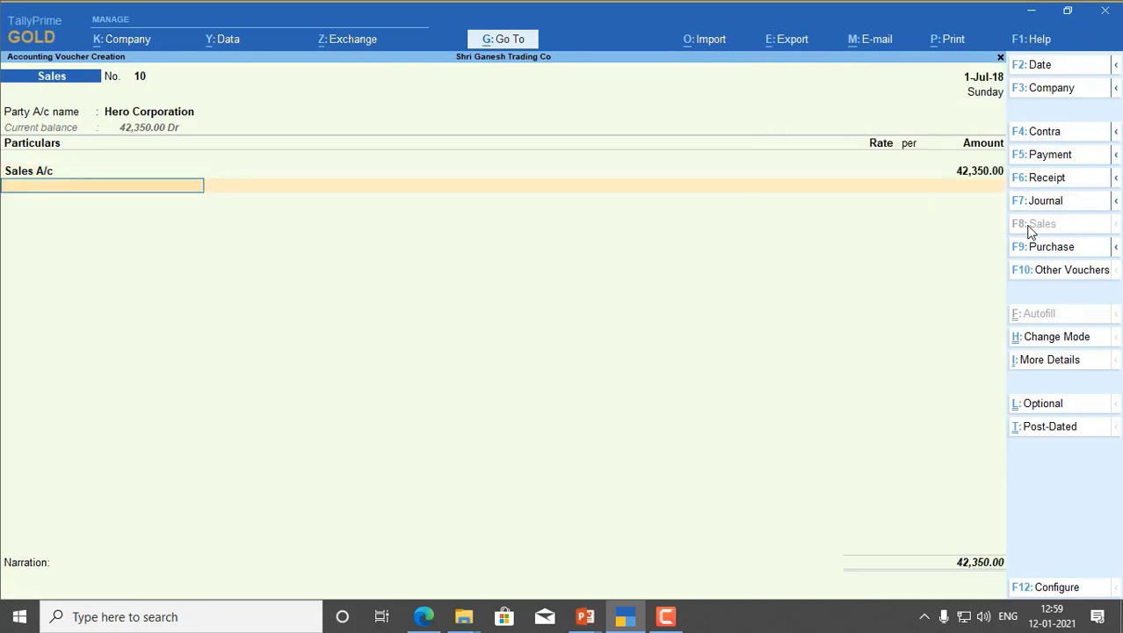
pyautogui.press('Return')
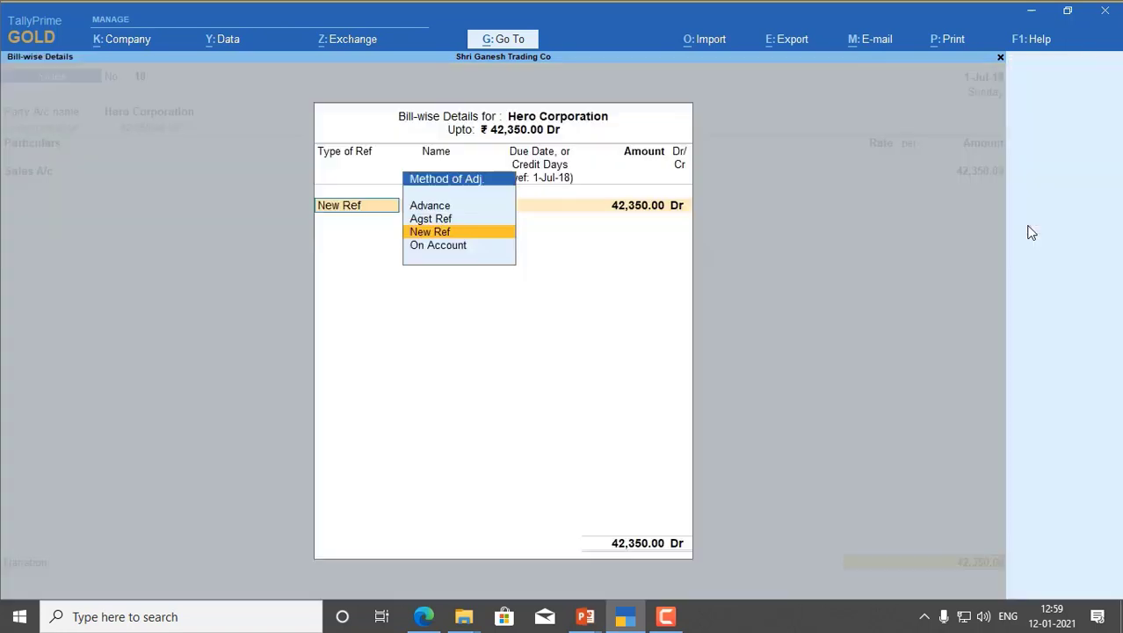
# Record the Hero Corporation bill as New Ref 1105 without credit days, and save the voucher with an empty narration.
pyautogui.press('Return')
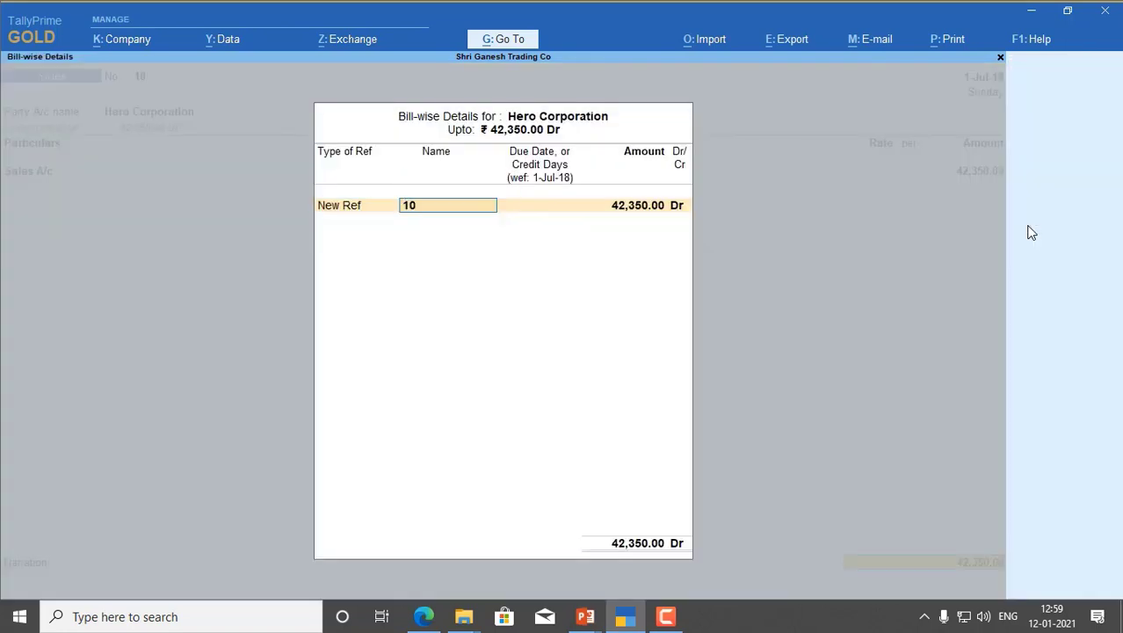
pyautogui.write('1105')
pyautogui.press('Return')
pyautogui.press('Return')
pyautogui.press('Return')
pyautogui.press('Return')
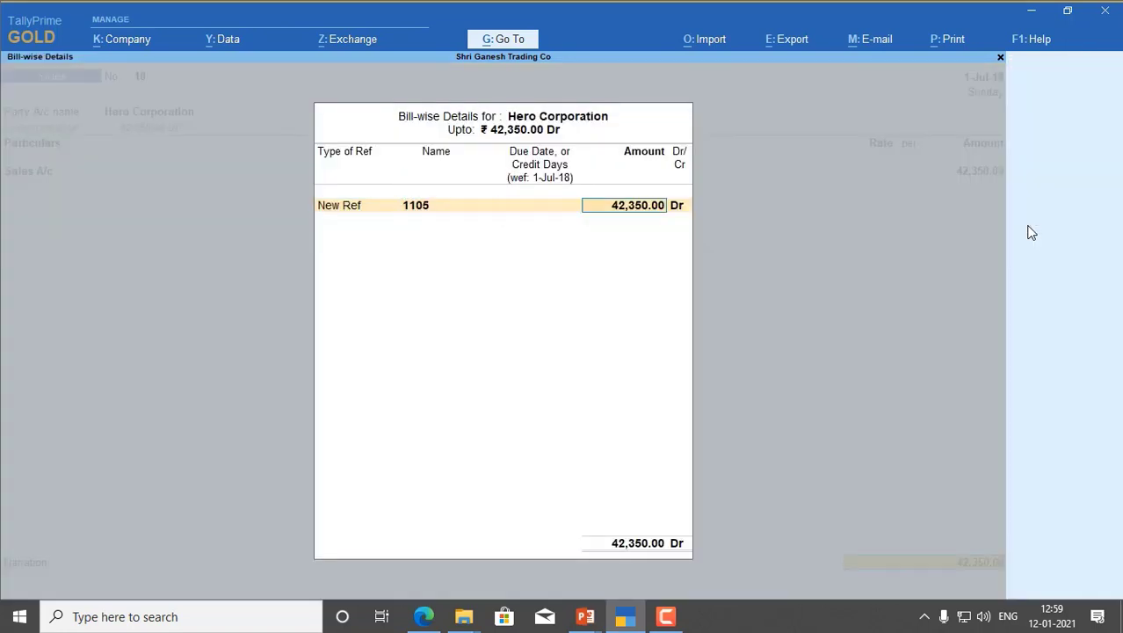
pyautogui.press('Return')
pyautogui.press('Return')
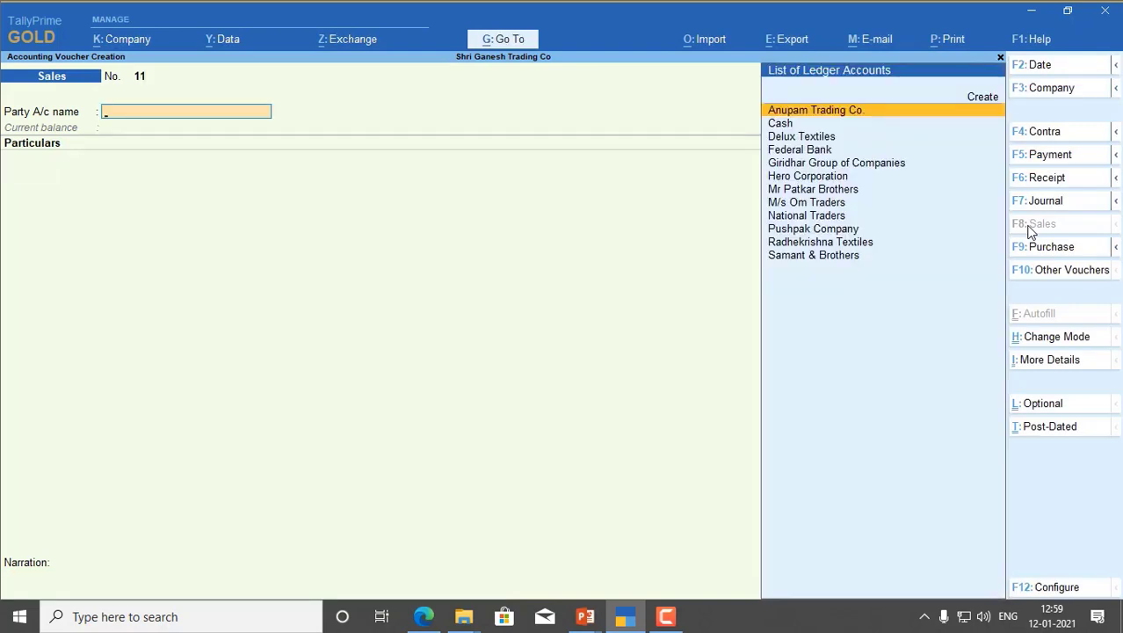
# Switch from voucher entry to the Sales Register report.
pyautogui.press('ctrl')
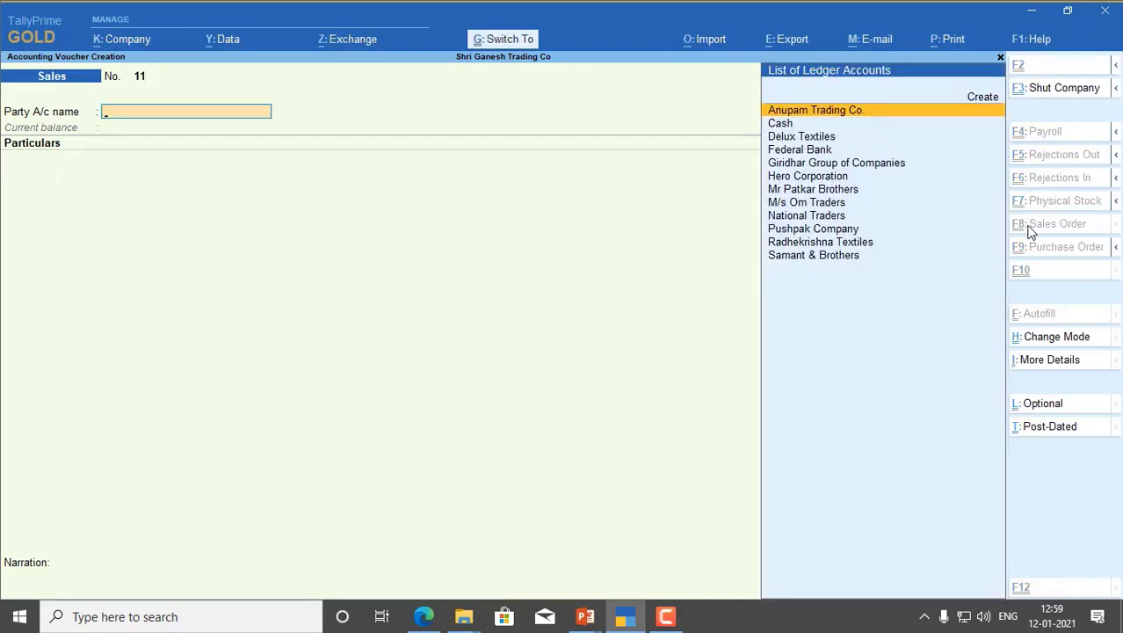
pyautogui.hotkey('ctrl', 'g')
pyautogui.write('Sales')
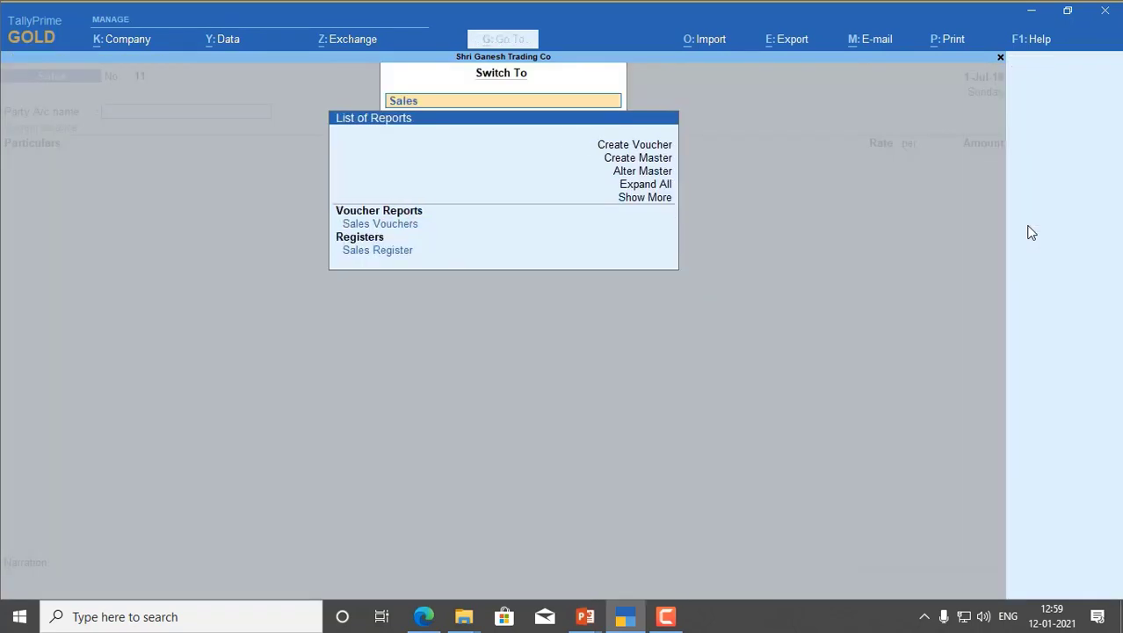
pyautogui.press('Down')
pyautogui.press('Up')
pyautogui.press('Down')
pyautogui.press('Down')
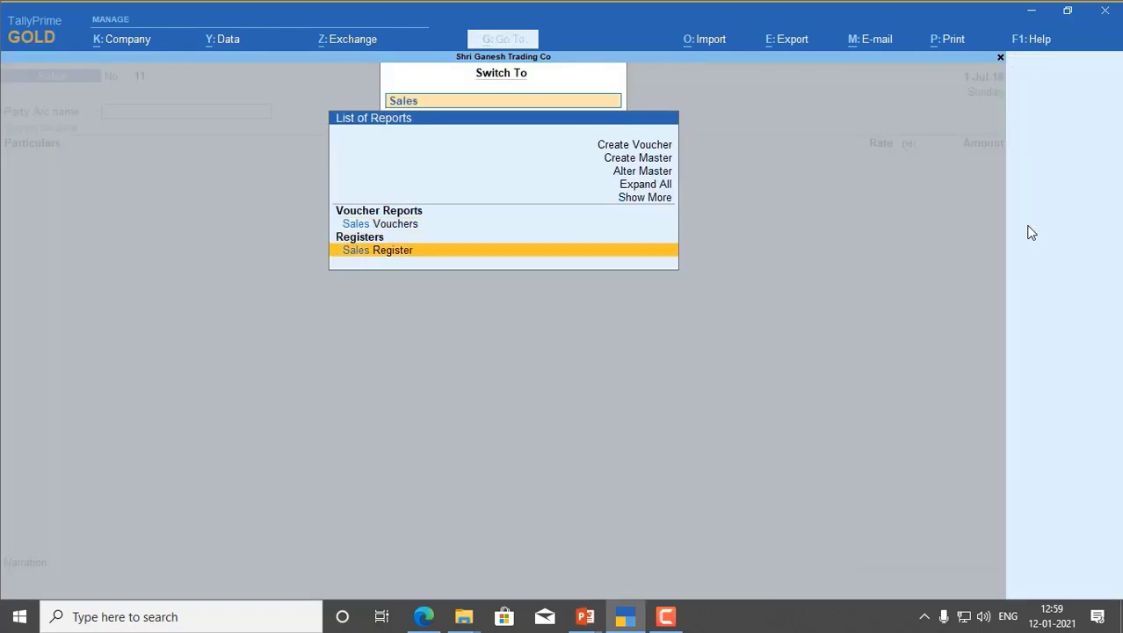
pyautogui.press('Return')
# Open April's sales voucher list and clear both the From and To dates of its period to cover all months.
pyautogui.press('Up')
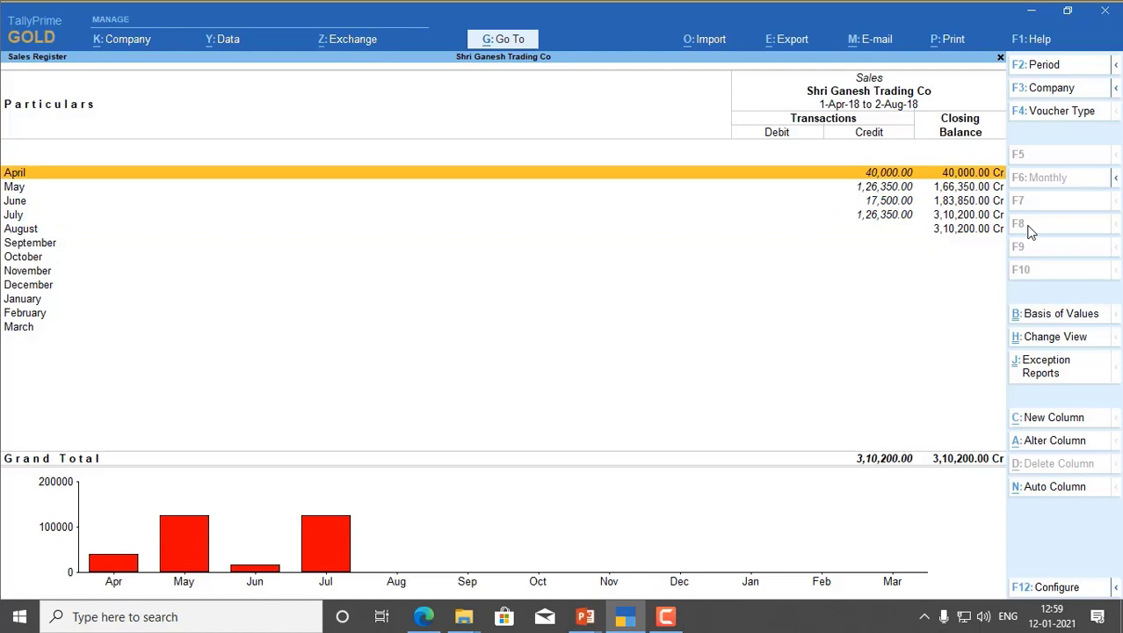
pyautogui.press('Return')
pyautogui.hotkey('alt', 'F2')
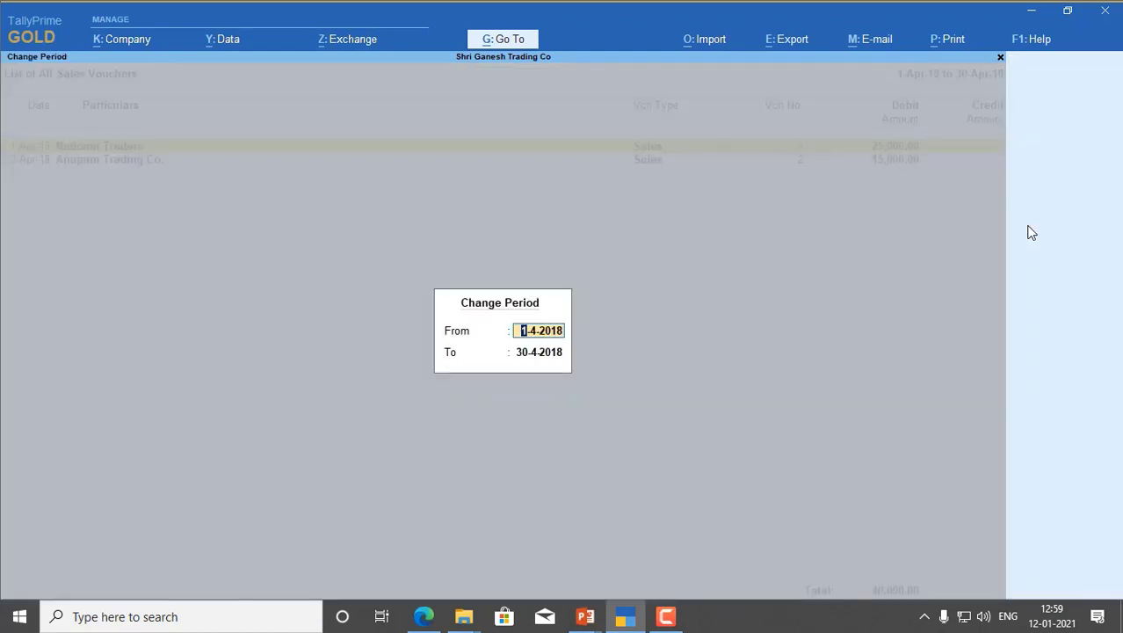
pyautogui.press('Delete')
pyautogui.press('Delete')
pyautogui.press('Delete')
pyautogui.press('Delete')
pyautogui.press('Delete')
pyautogui.press('Delete')
pyautogui.press('Delete')
pyautogui.press('Delete')
pyautogui.press('Return')
pyautogui.press('Delete')
pyautogui.press('Delete')
pyautogui.press('Delete')
pyautogui.press('Delete')
pyautogui.press('Delete')
pyautogui.press('Delete')
pyautogui.press('Delete')
pyautogui.press('Delete')
pyautogui.press('Delete')
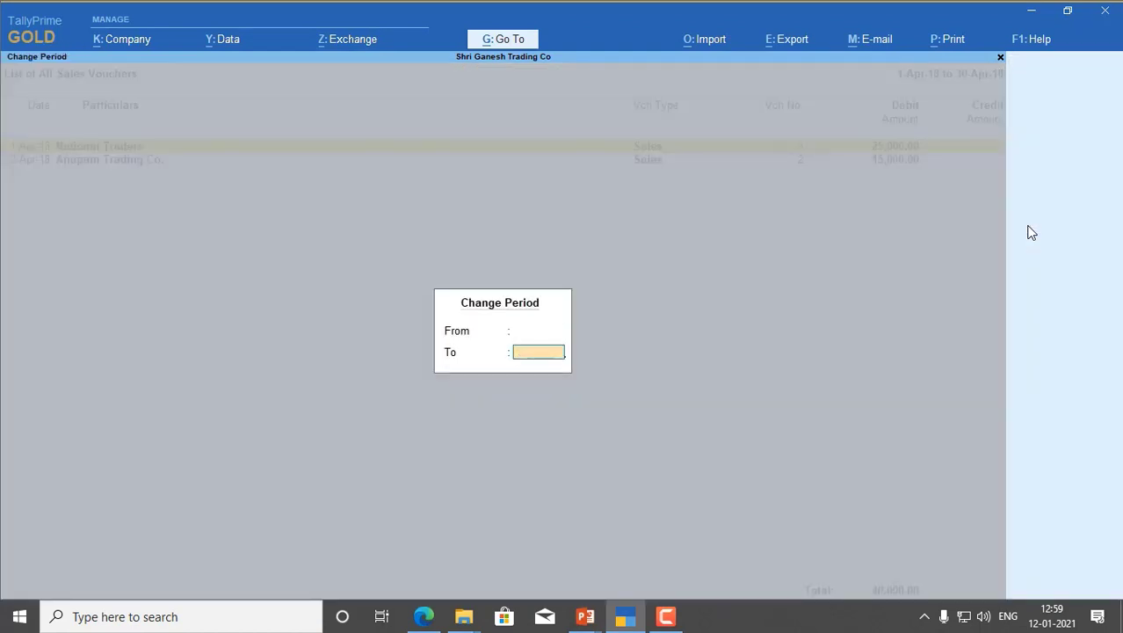
pyautogui.press('Return')
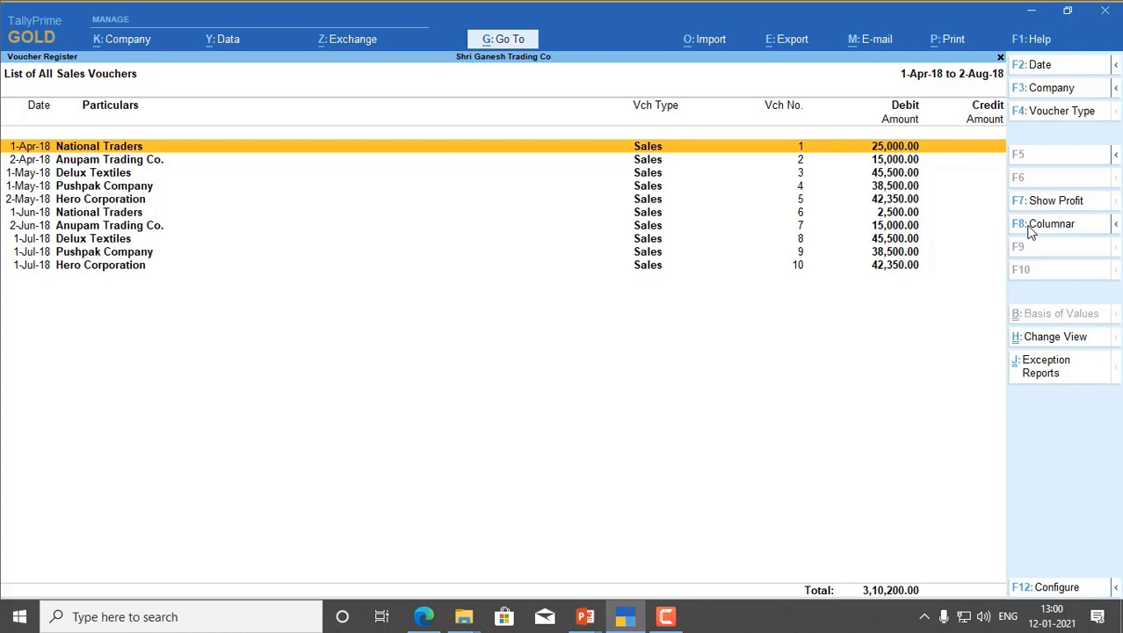
# Change the date of Pushpak Company's May sales voucher to 2-May-18 and save the altered voucher.
pyautogui.press('Down')
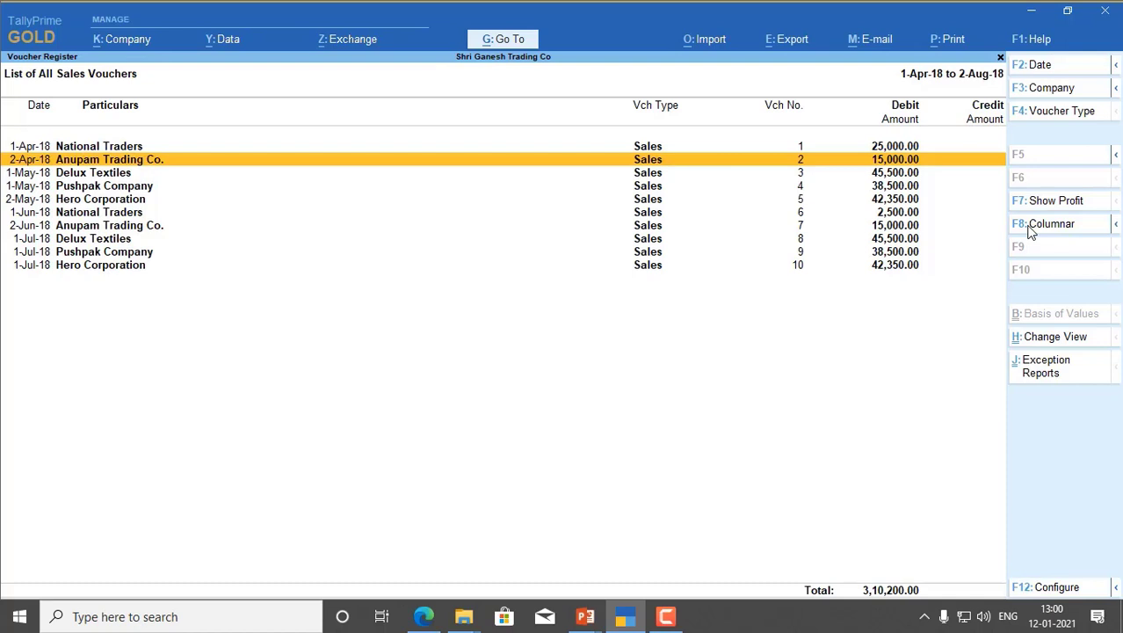
pyautogui.press('Down')
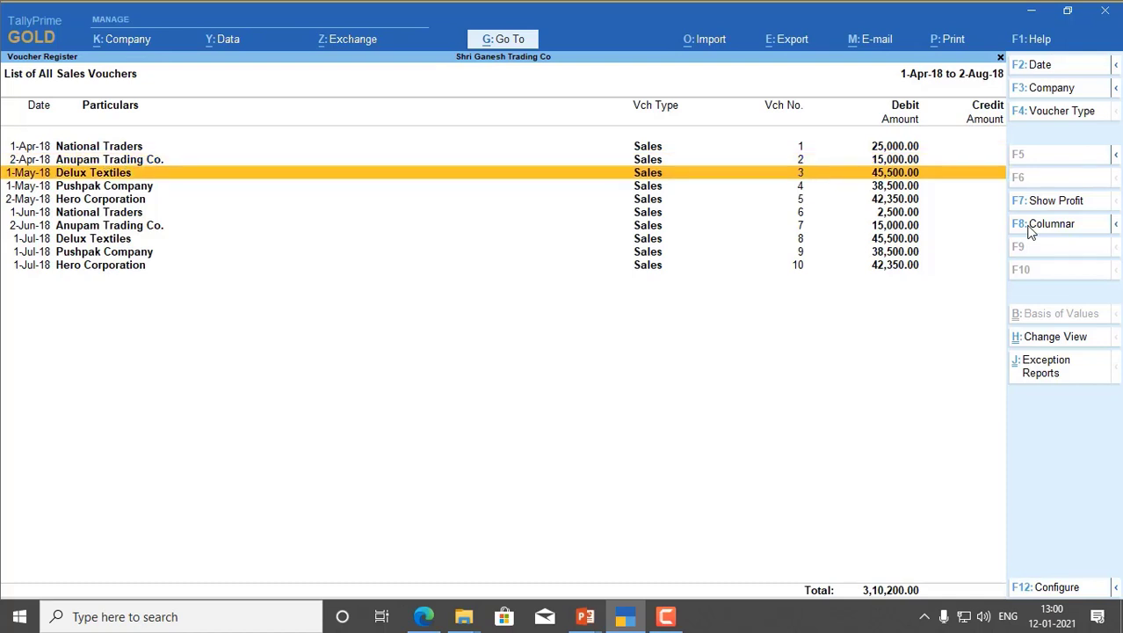
pyautogui.press('Down')
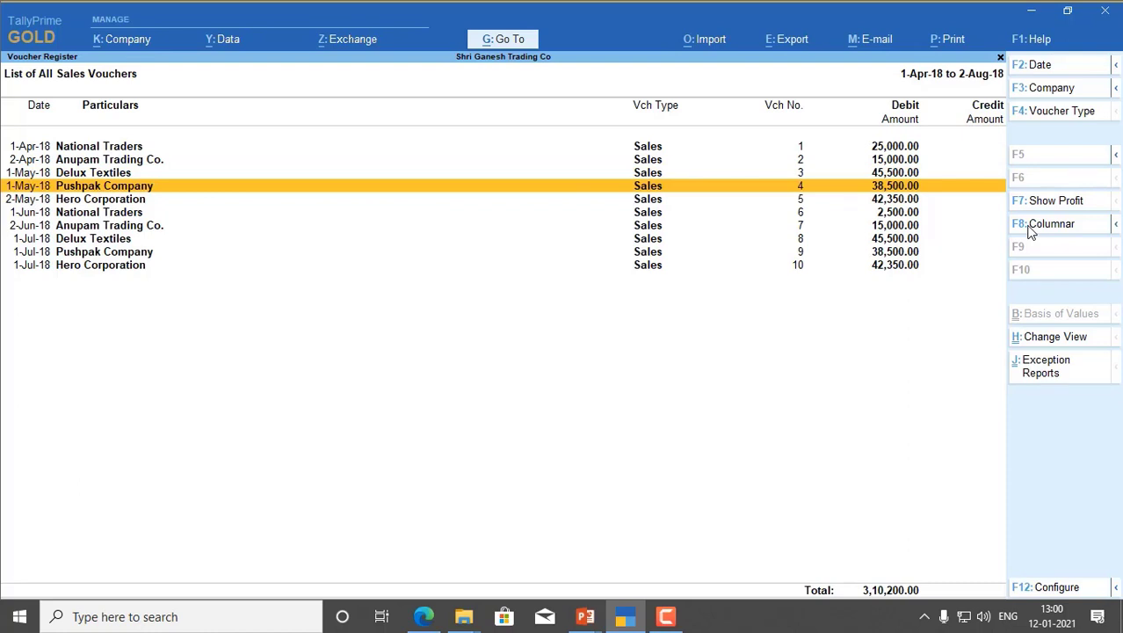
pyautogui.press('Return')
pyautogui.write('2-May-18')
pyautogui.press('Return')
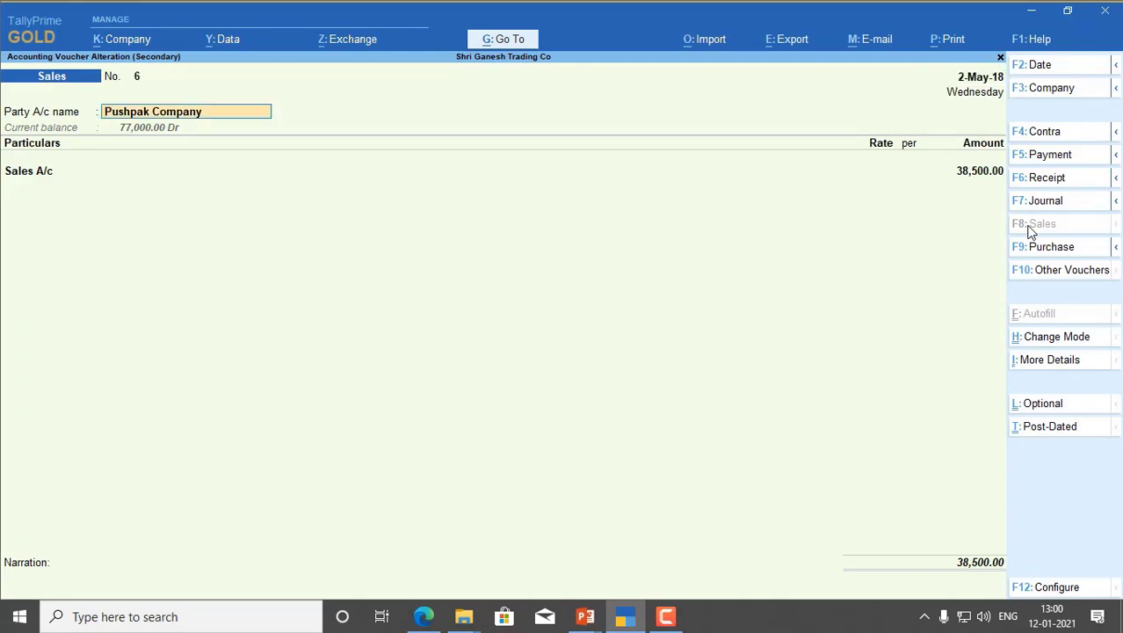
pyautogui.hotkey('ctrl', 'a')
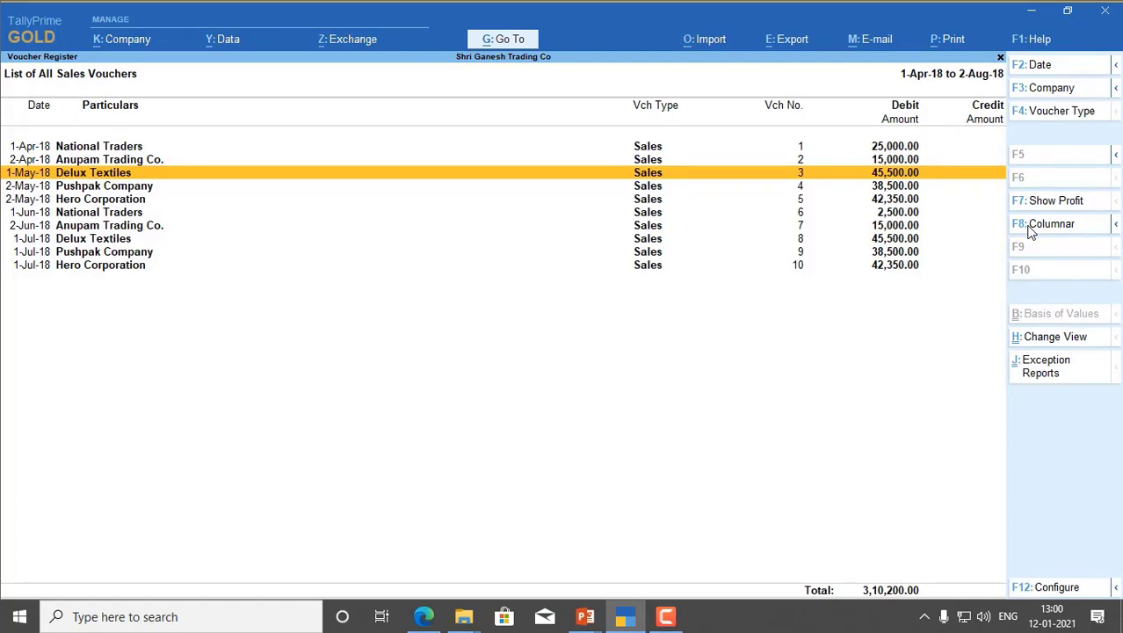
# Correct the amount of National Traders' June sales voucher to 25,000 and save the altered voucher.
pyautogui.press('Down')
pyautogui.press('Down')
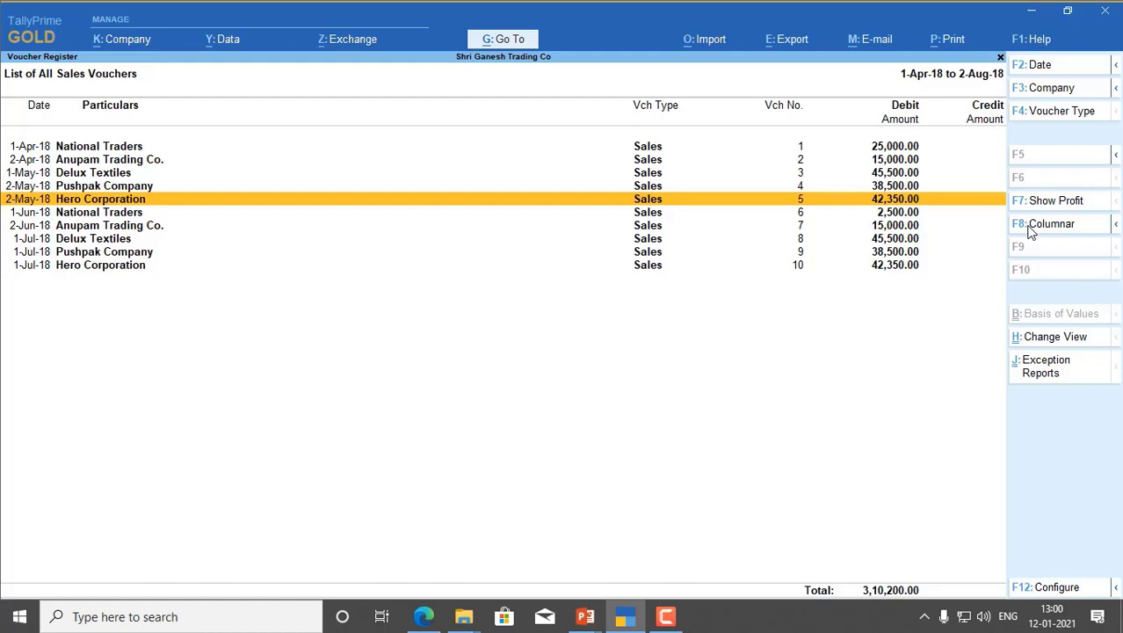
pyautogui.press('Down')
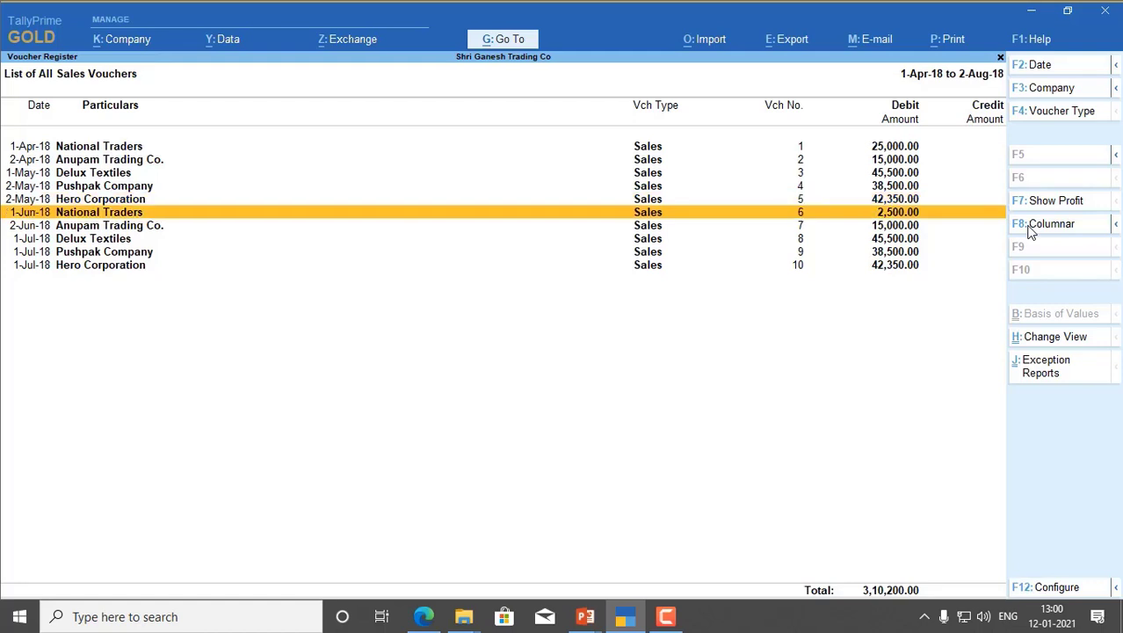
pyautogui.press('Return')
pyautogui.press('Return')
pyautogui.press('Return')
pyautogui.press('Return')
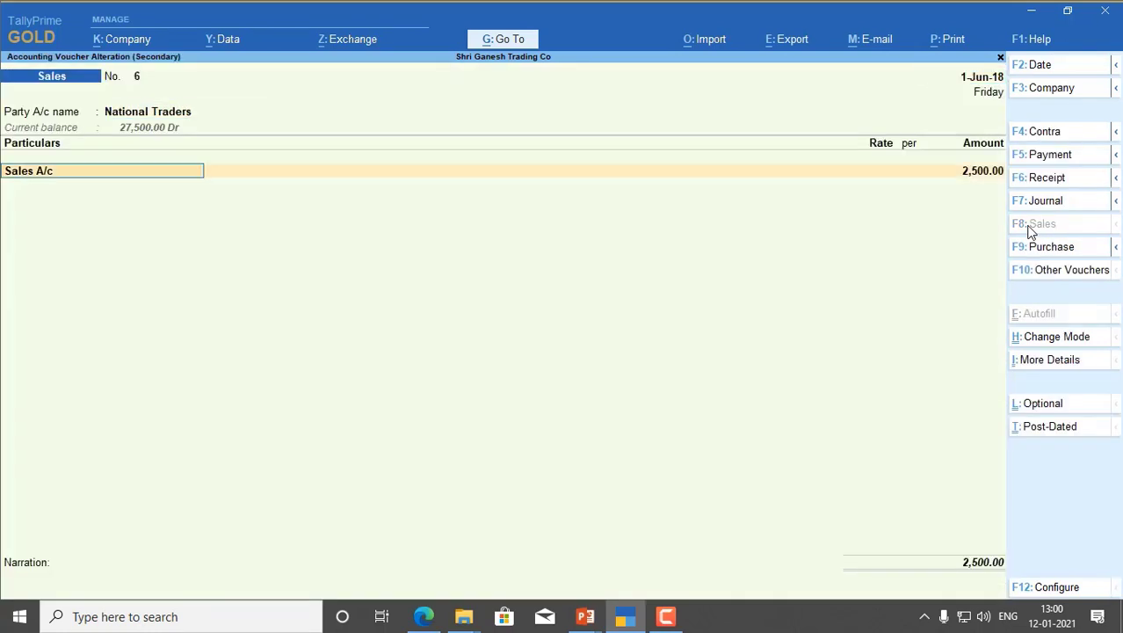
pyautogui.write('25000')
pyautogui.press('Return')
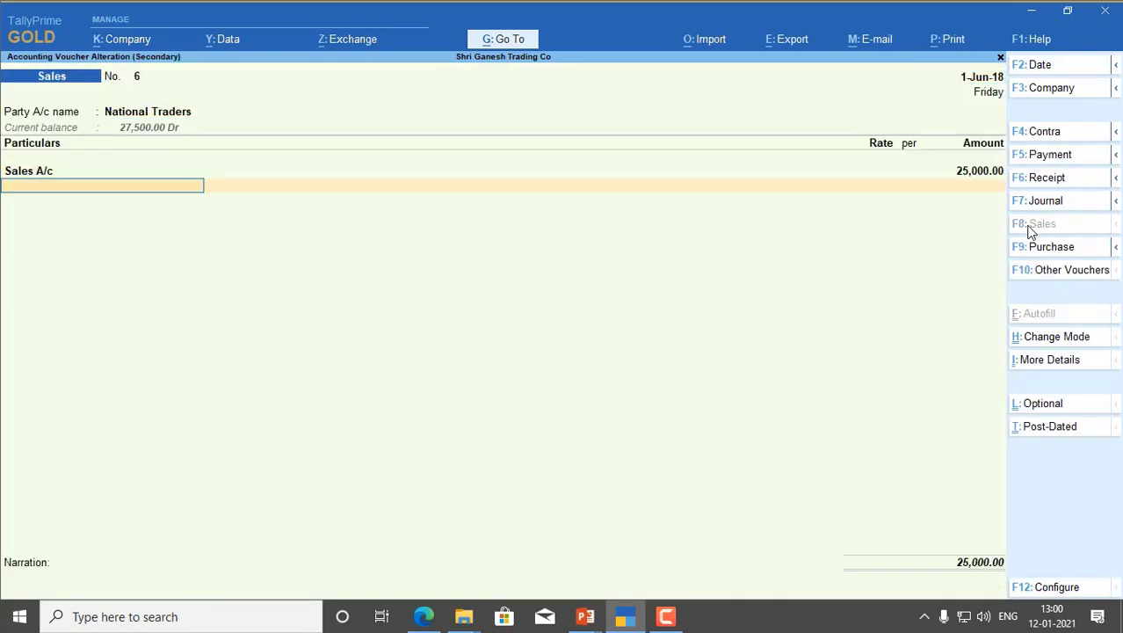
pyautogui.press('Return')
pyautogui.press('Return')
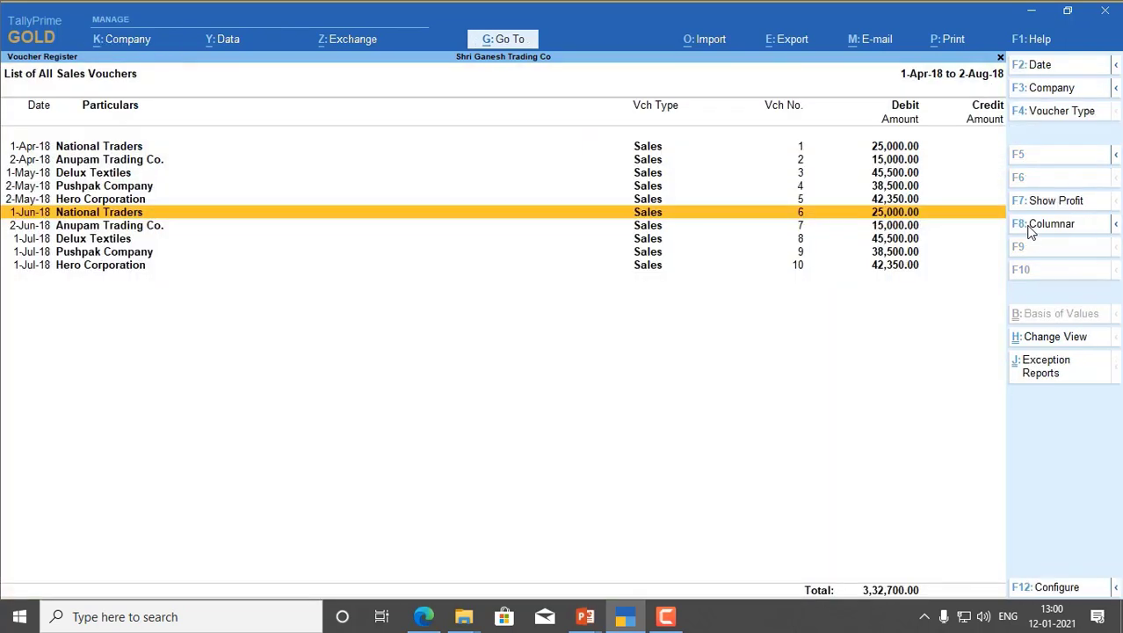
# Change the date of Hero Corporation's last sales voucher, no. 10, to 2-Aug-18 and save the alteration.
pyautogui.press('Down')
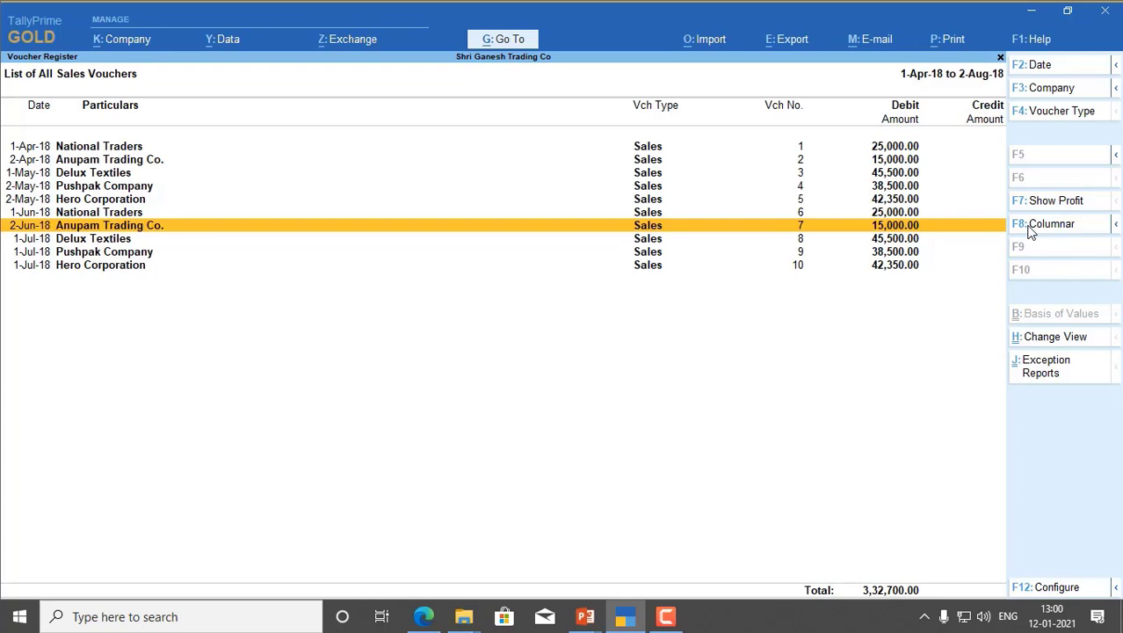
pyautogui.press('Down')
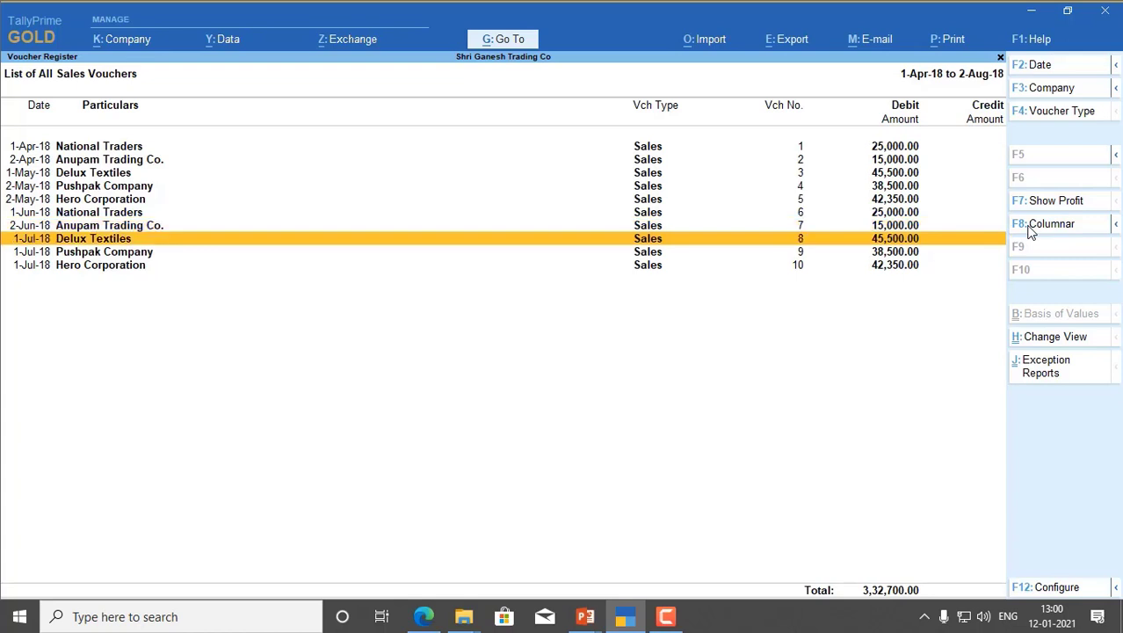
pyautogui.press('Down')
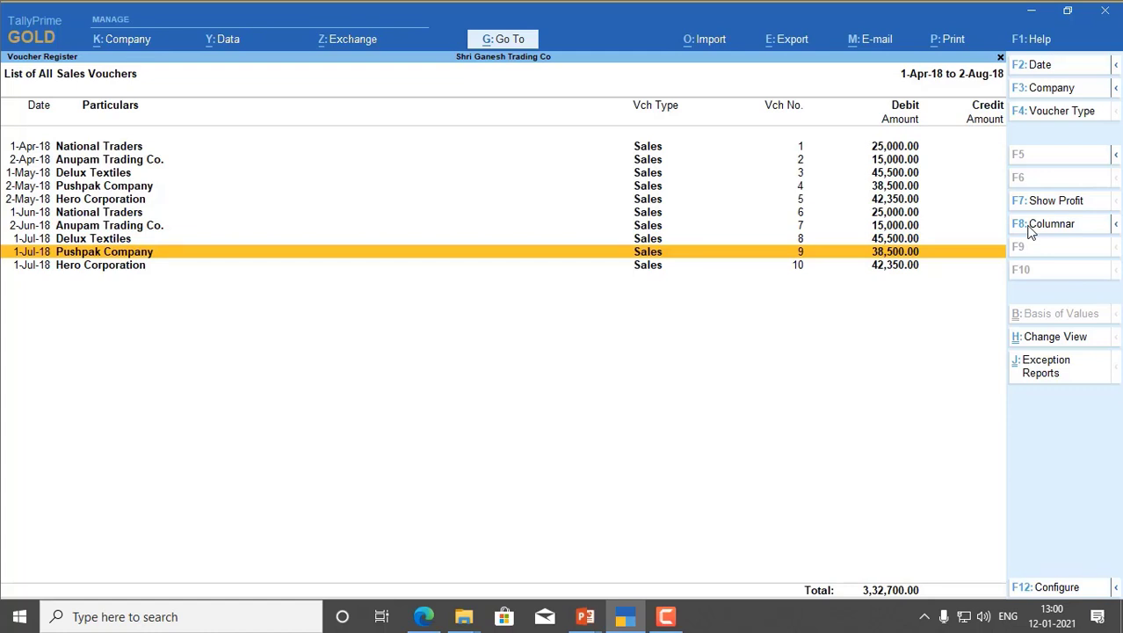
pyautogui.press('Down')
pyautogui.press('Return')
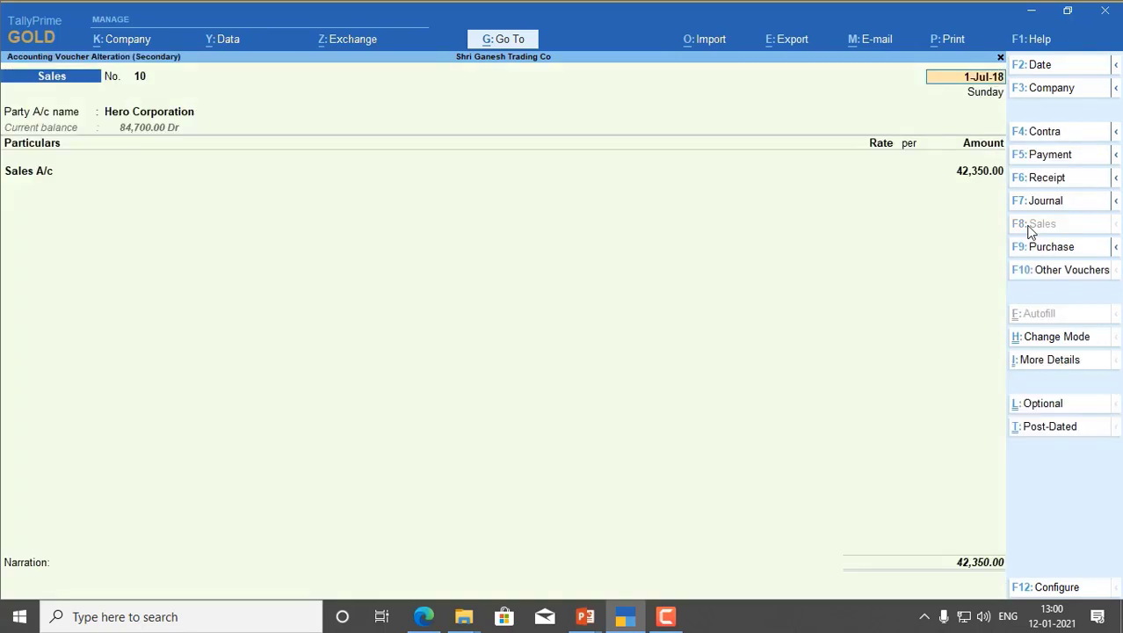
pyautogui.write('2.8')
pyautogui.press('Return')
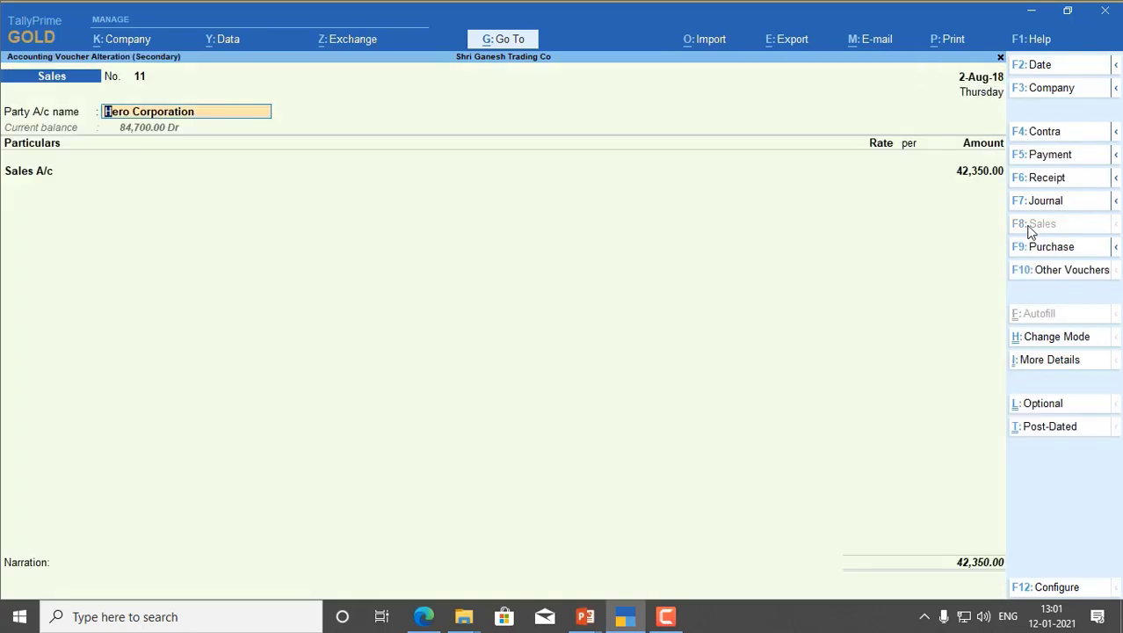
pyautogui.hotkey('ctrl', 'a')
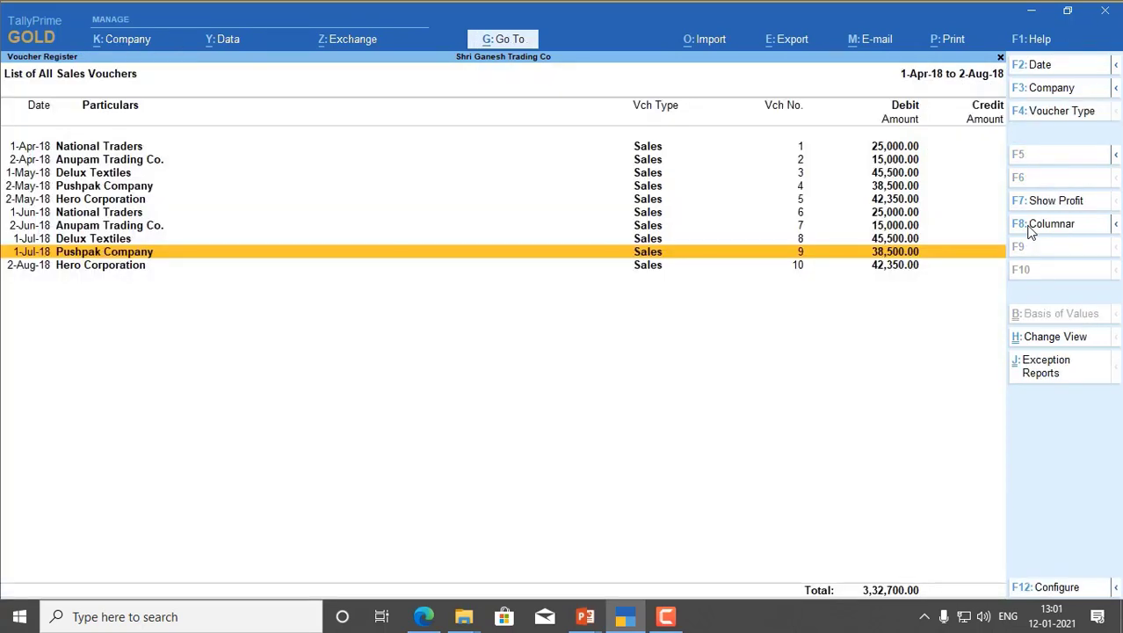
# Leave the voucher list and the Sales Register, and bring up the report search from the Gateway of Tally.
pyautogui.press('Escape')
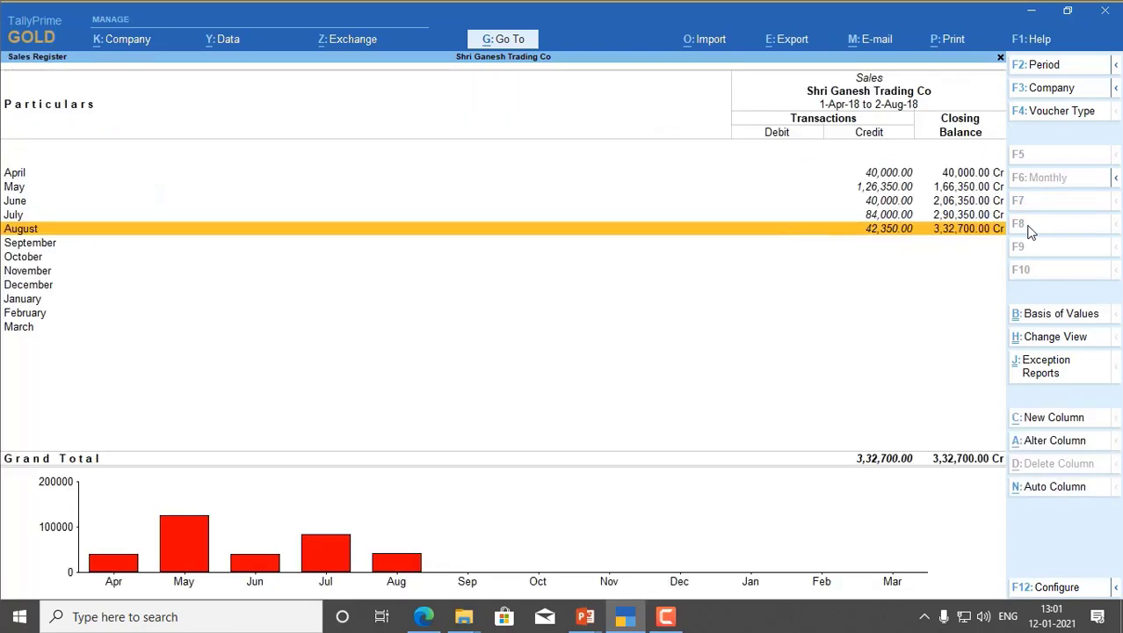
pyautogui.press('Escape')
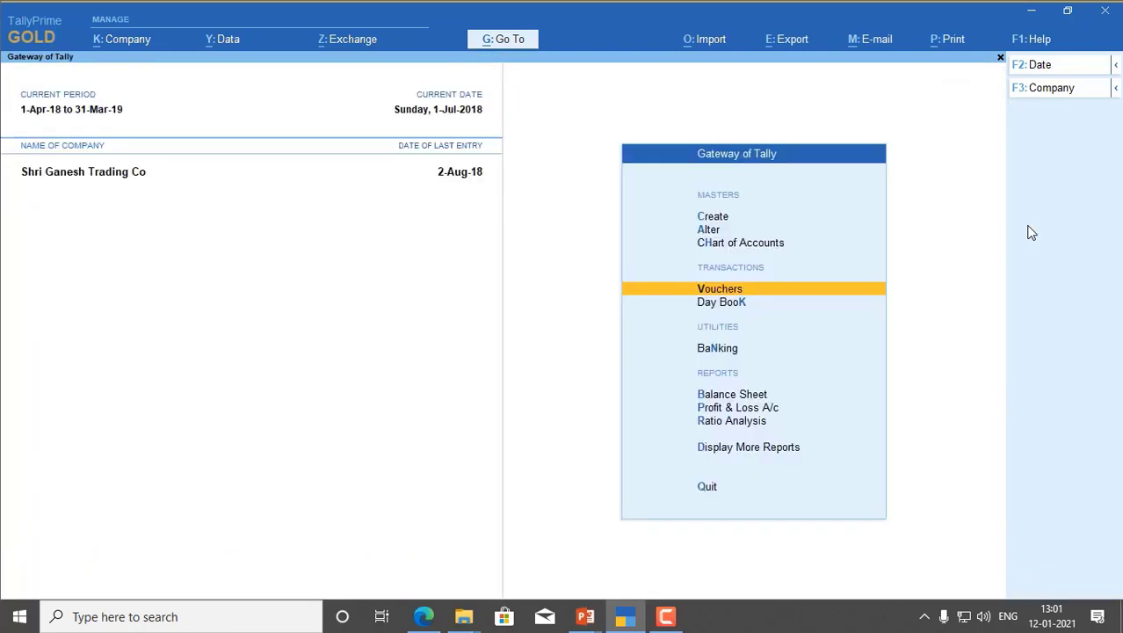
pyautogui.hotkey('ctrl', 'g')
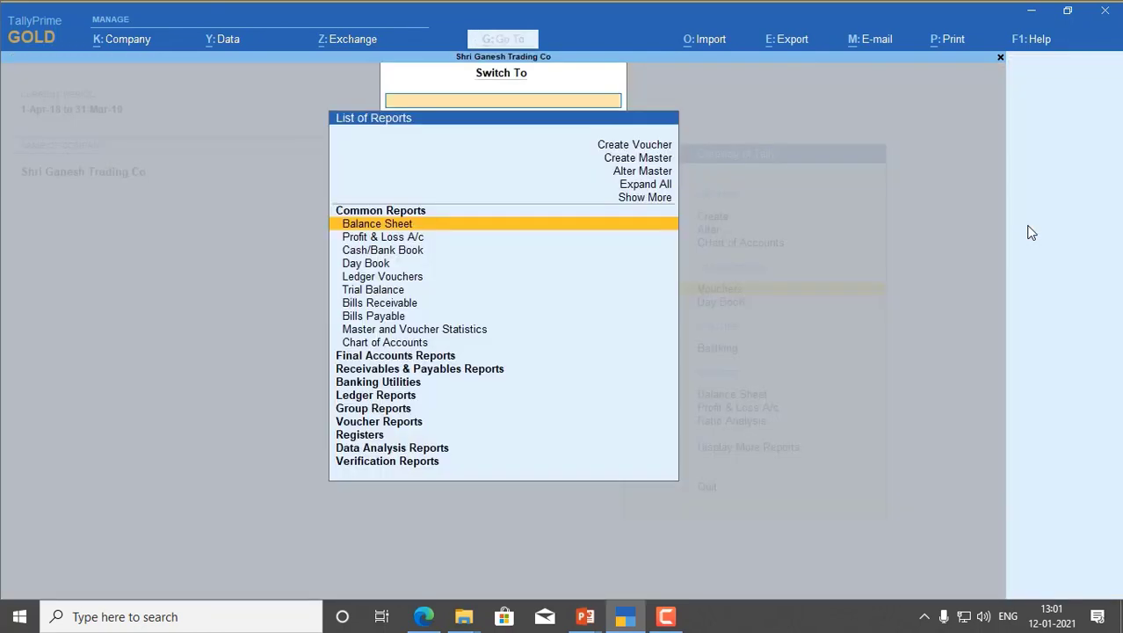
pyautogui.write('Payable')
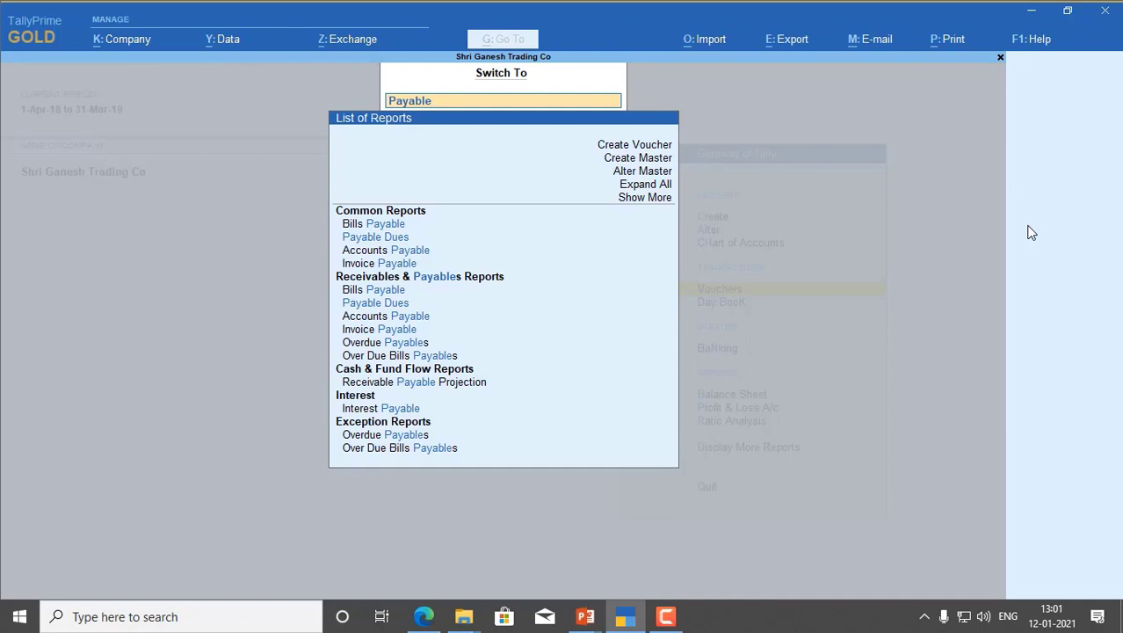
pyautogui.press('Return')
pyautogui.press('BackSpace')
pyautogui.press('BackSpace')
pyautogui.press('BackSpace')
pyautogui.press('BackSpace')
pyautogui.press('BackSpace')
pyautogui.press('BackSpace')
pyautogui.press('BackSpace')
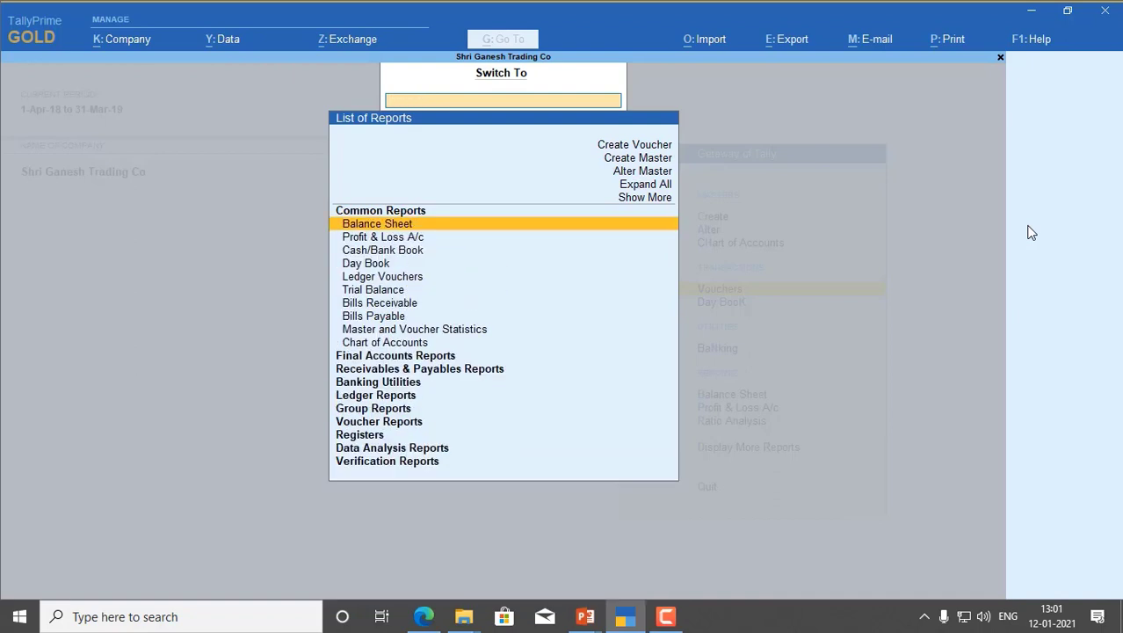
# Search the reports for Bills and open the Bills Receivable report.
pyautogui.write('Bills')
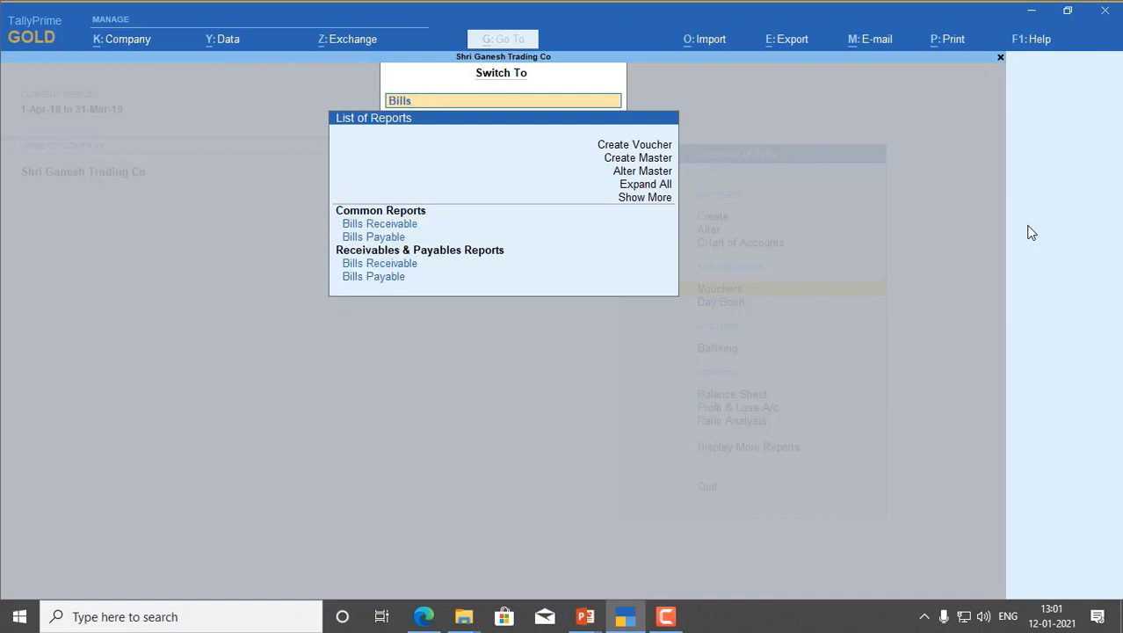
pyautogui.press('Down')
pyautogui.press('Down')
pyautogui.press('Down')
pyautogui.press('Down')
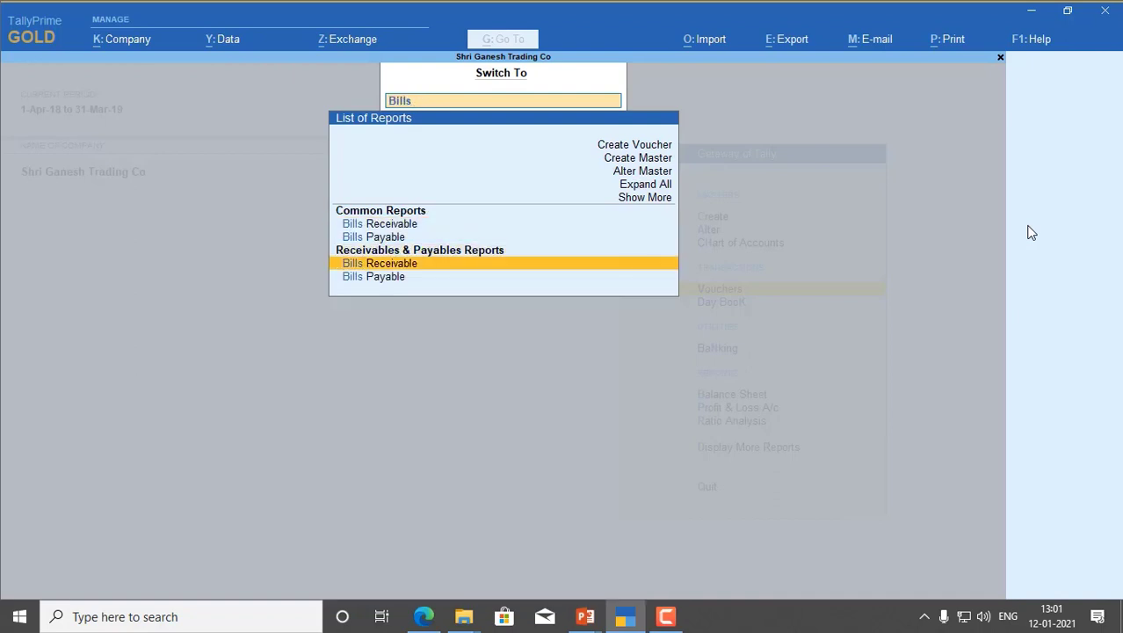
pyautogui.press('Return')
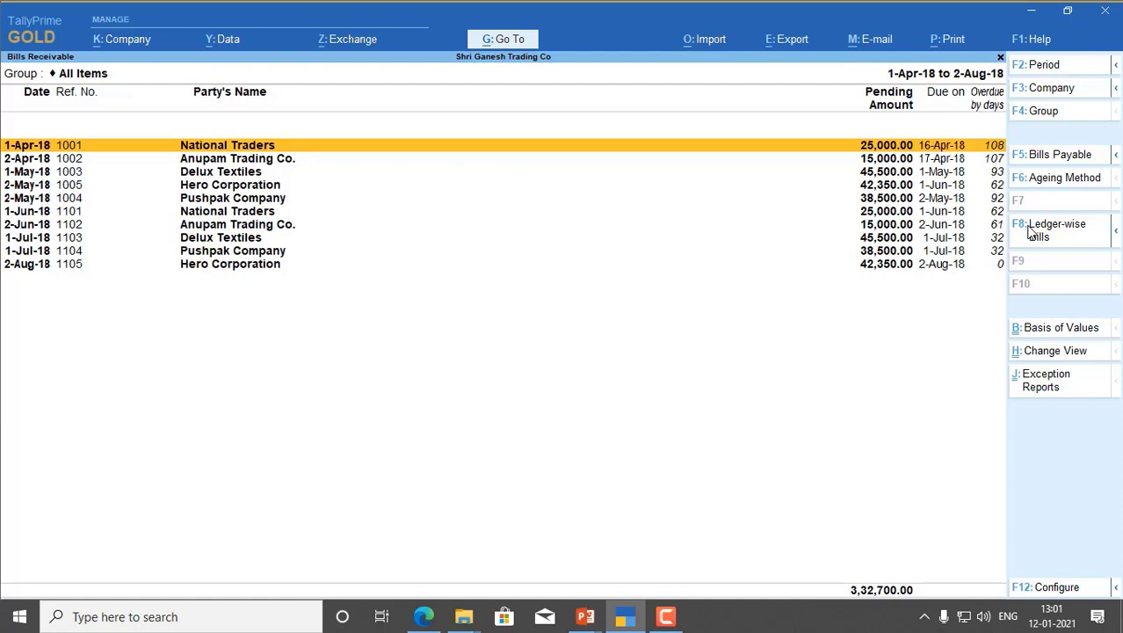
# Switch to the exercise PDF in the browser and read the Cash Receipt Entries table.
pyautogui.click(424, 618)
pyautogui.scroll(-10, 394, 264)
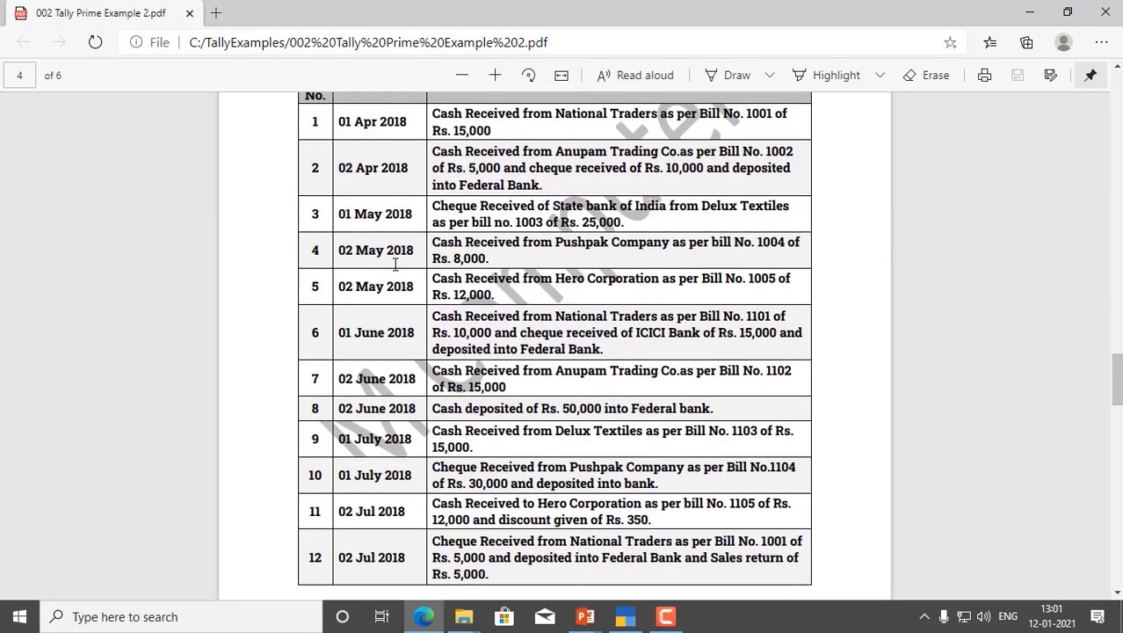
pyautogui.scroll(1, 395, 264)
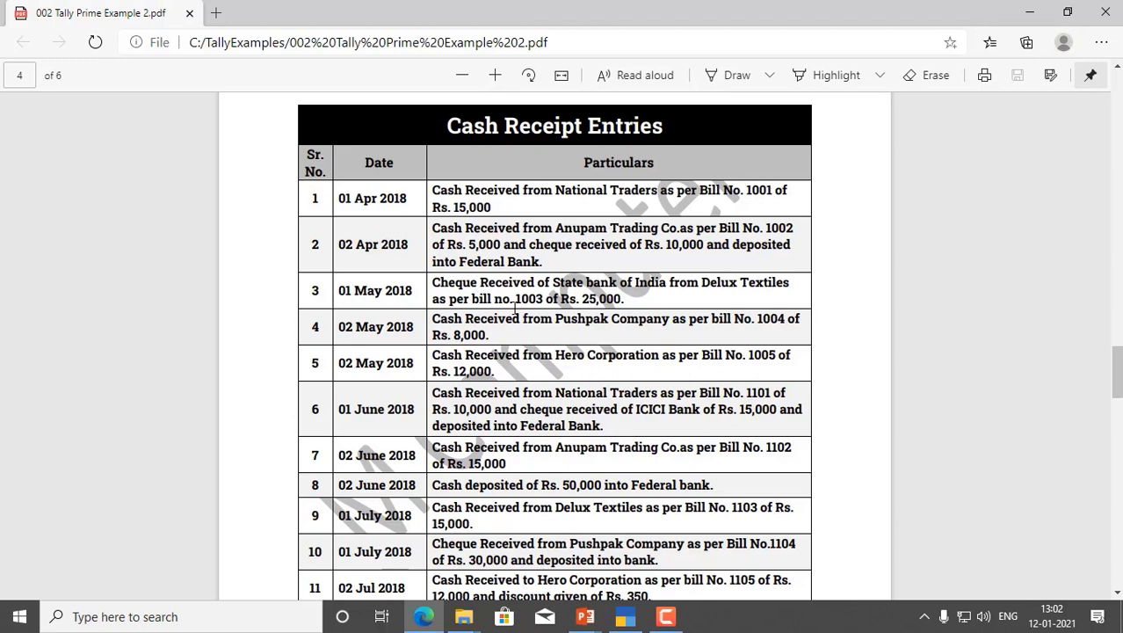
# Switch back to TallyPrime, close the Bills Receivable report and start a new Receipt voucher.
pyautogui.click(625, 619)
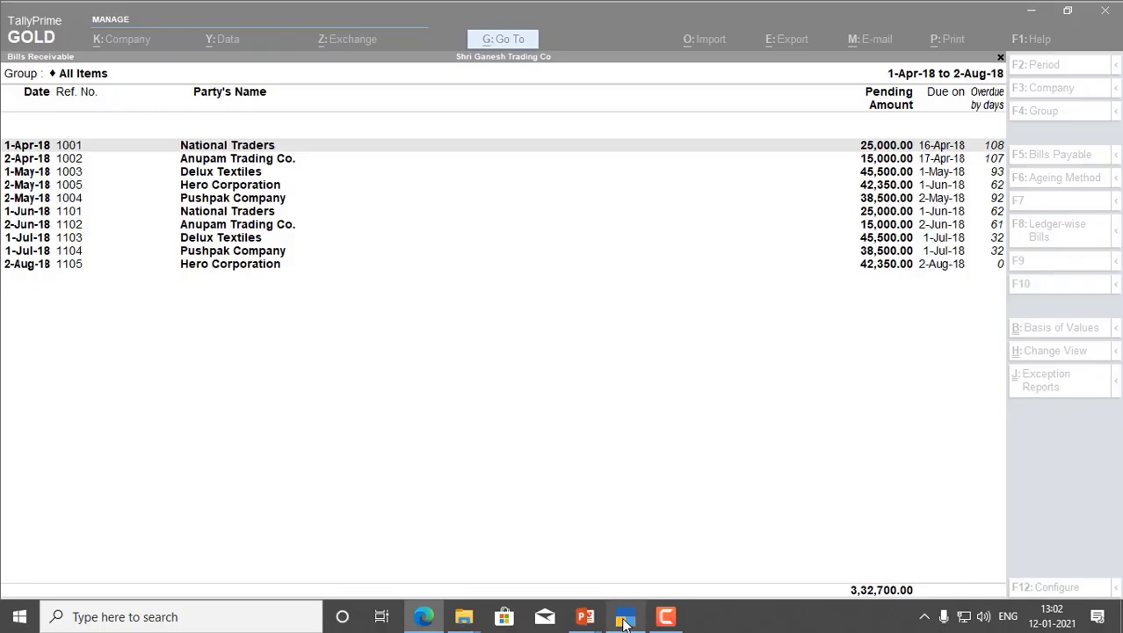
pyautogui.press('Escape')
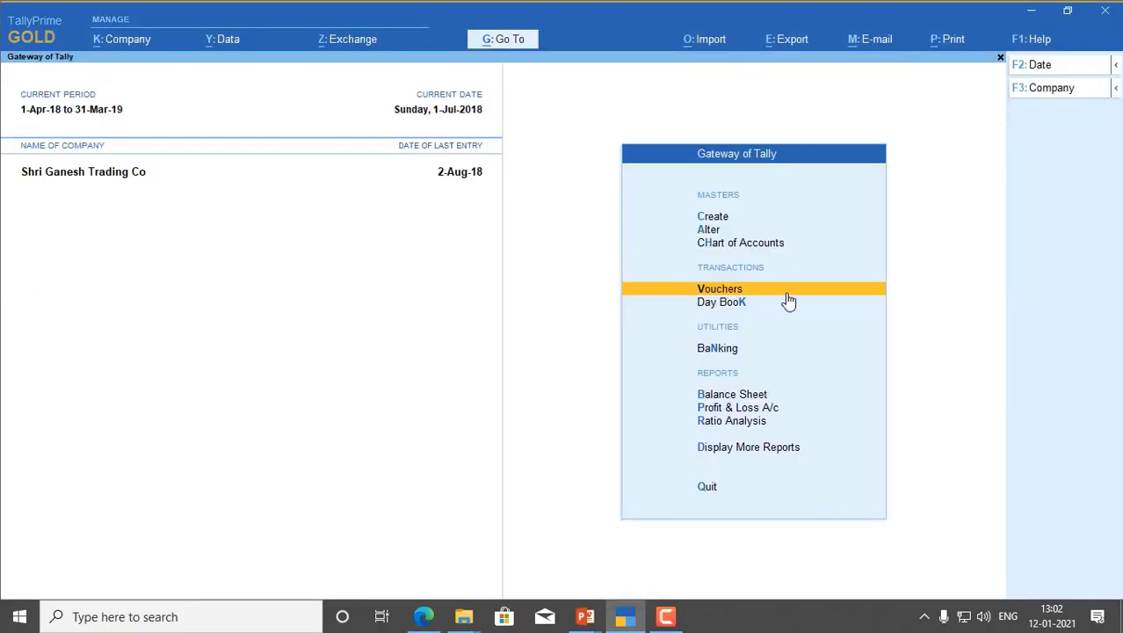
pyautogui.press('Return')
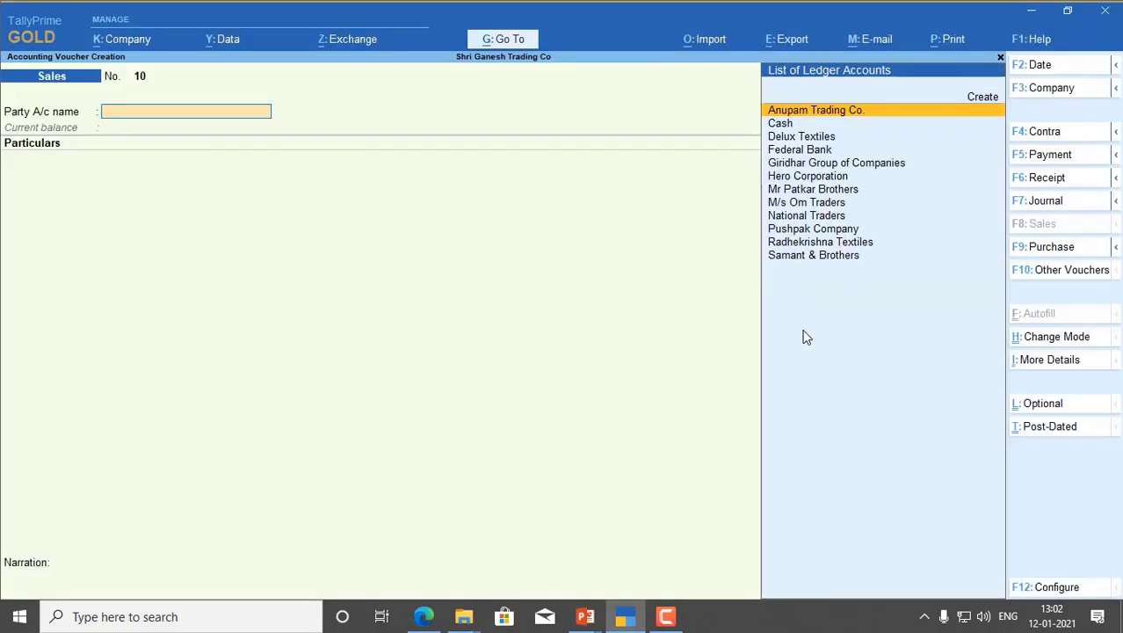
pyautogui.press('F6')
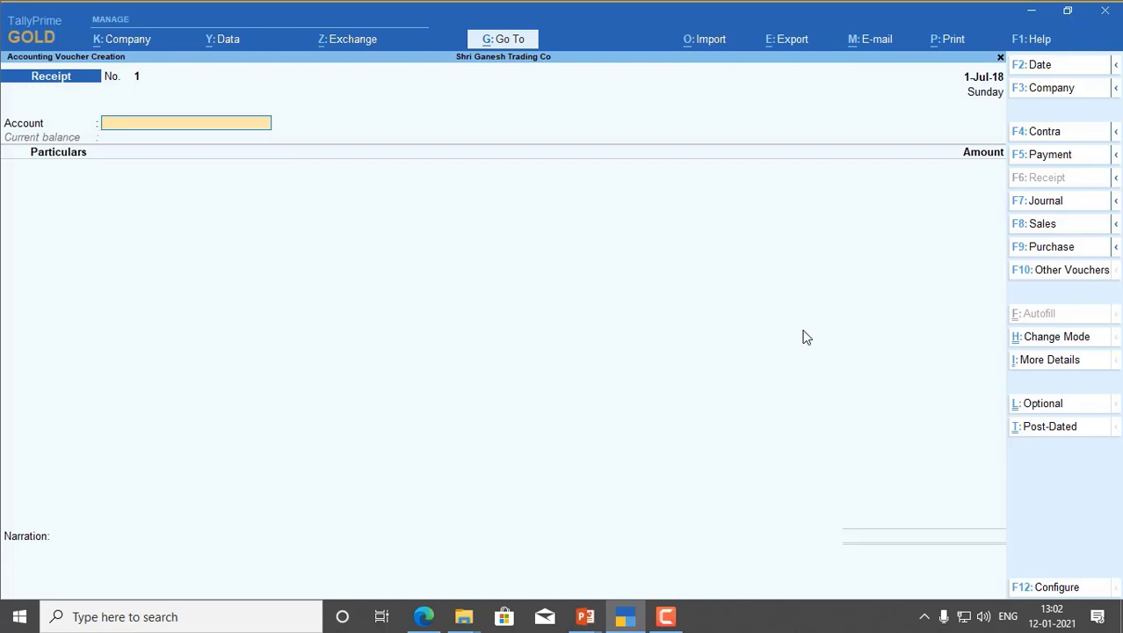
# Change the receipt voucher's entry mode to Double Entry, leaving its configuration options unaltered.
pyautogui.press('F12')
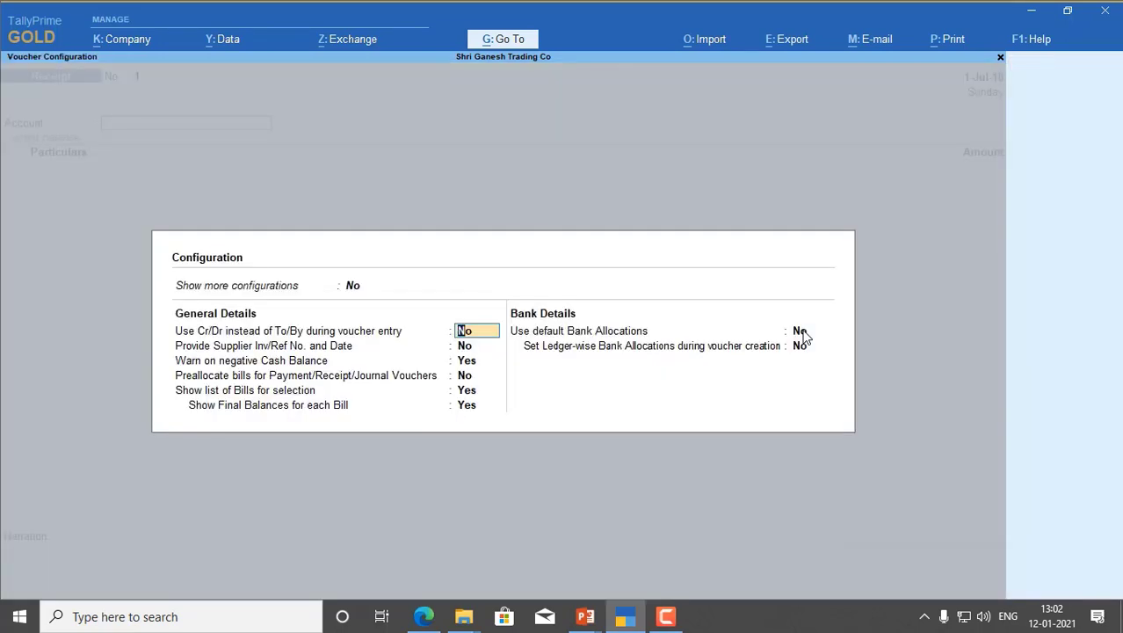
pyautogui.press('Escape')
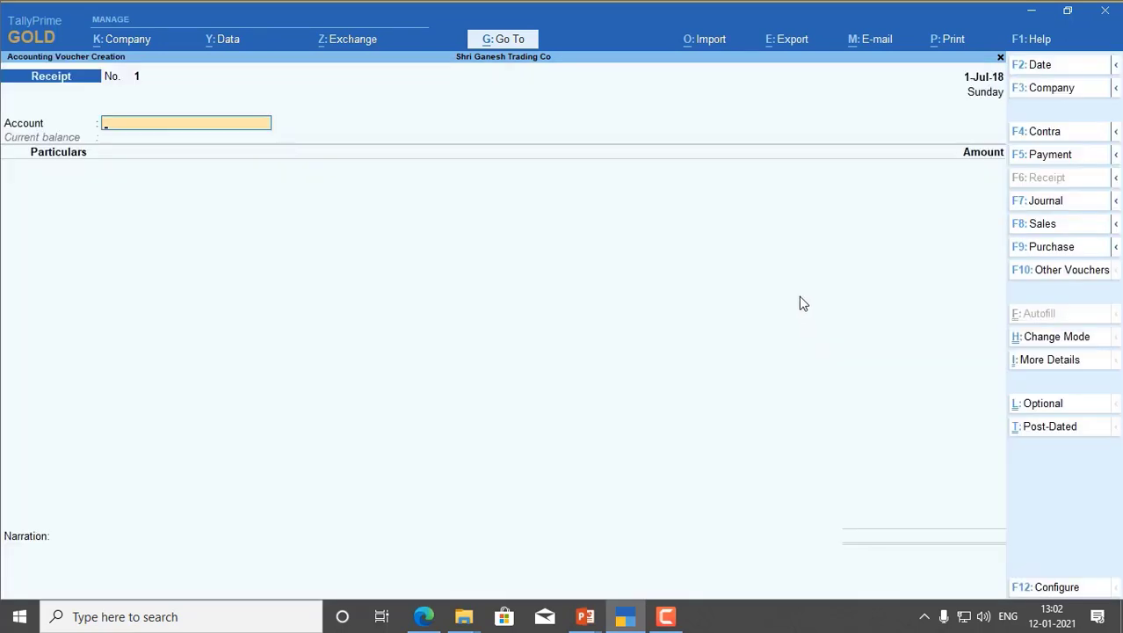
pyautogui.click(1032, 344)
pyautogui.press('Up')
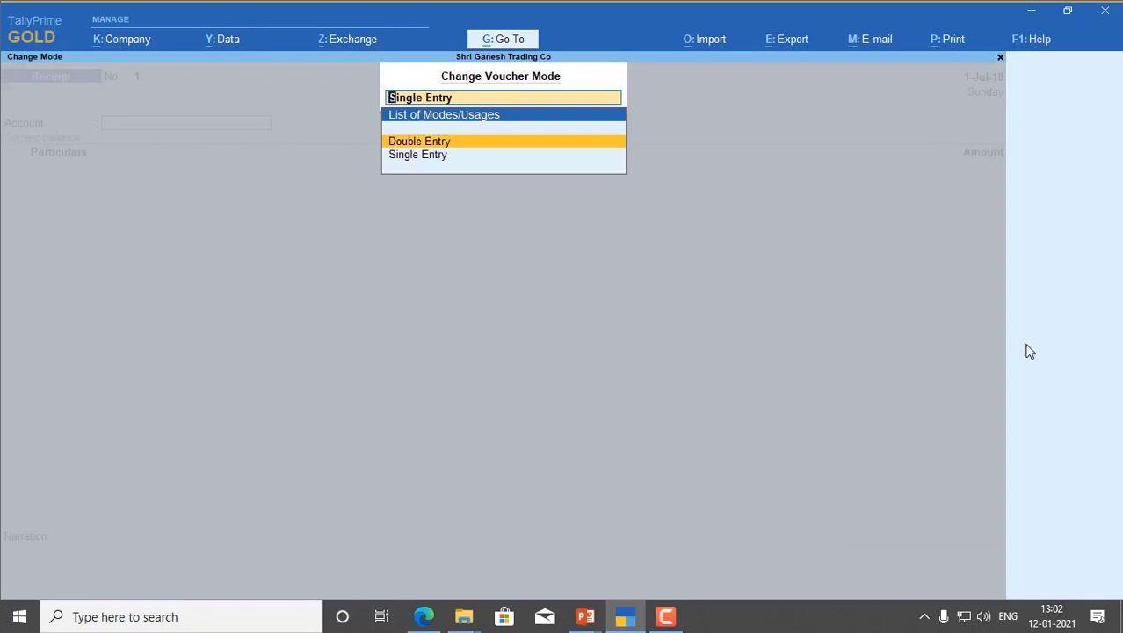
pyautogui.press('Return')
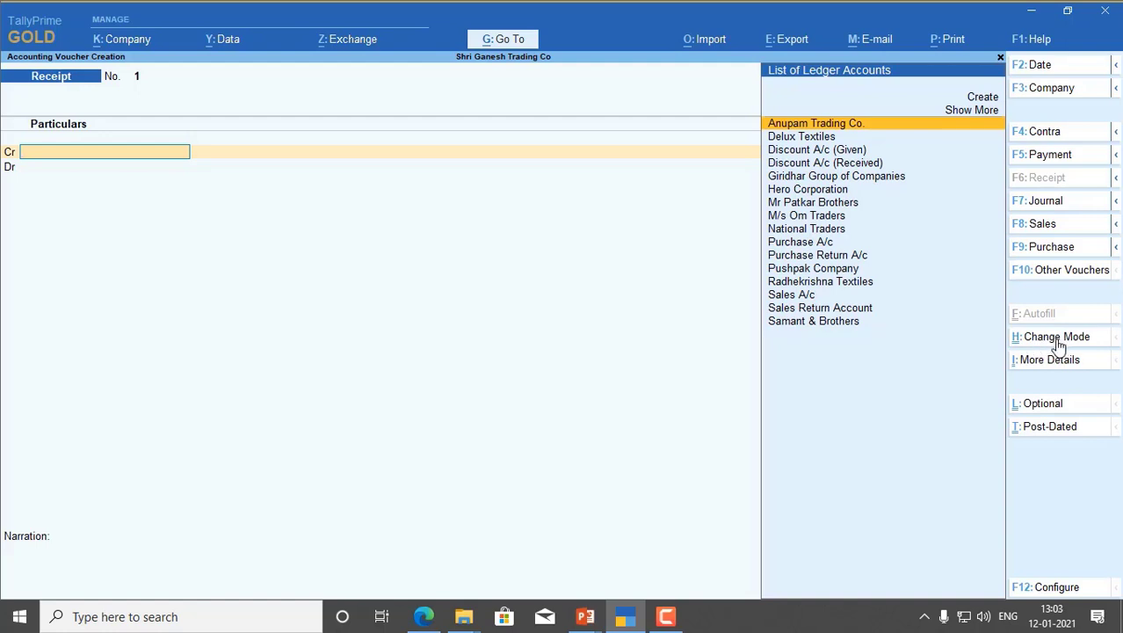
# Date the receipt voucher 1-Apr-18 and credit National Traders with 15,000.
pyautogui.press('F2')
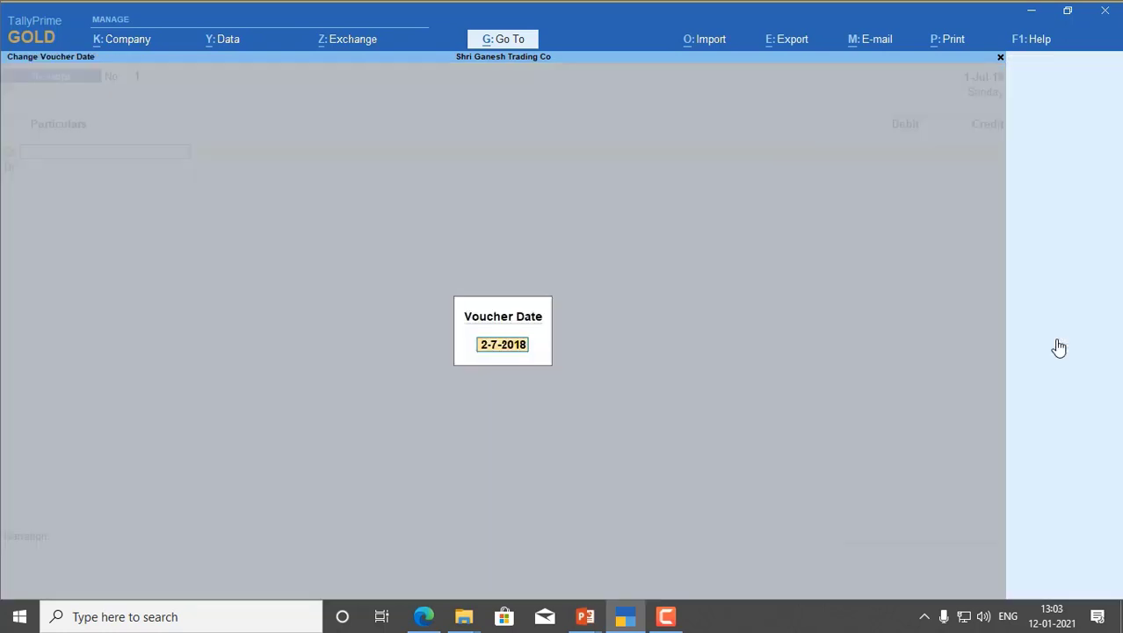
pyautogui.write('1-4')
pyautogui.press('Return')
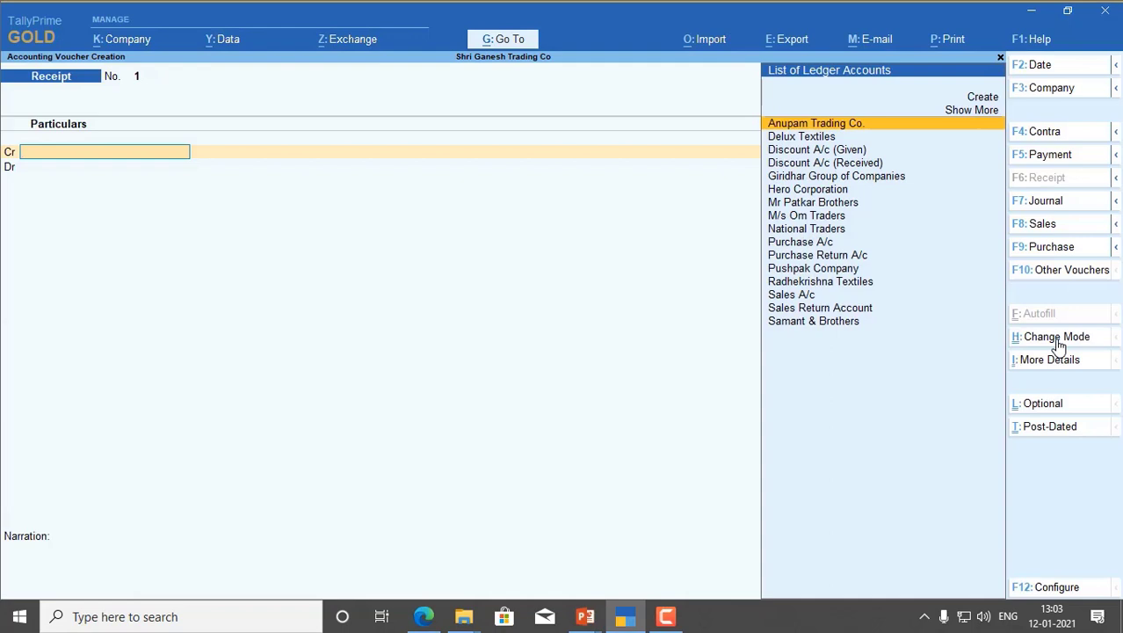
pyautogui.write('na')
pyautogui.press('Return')
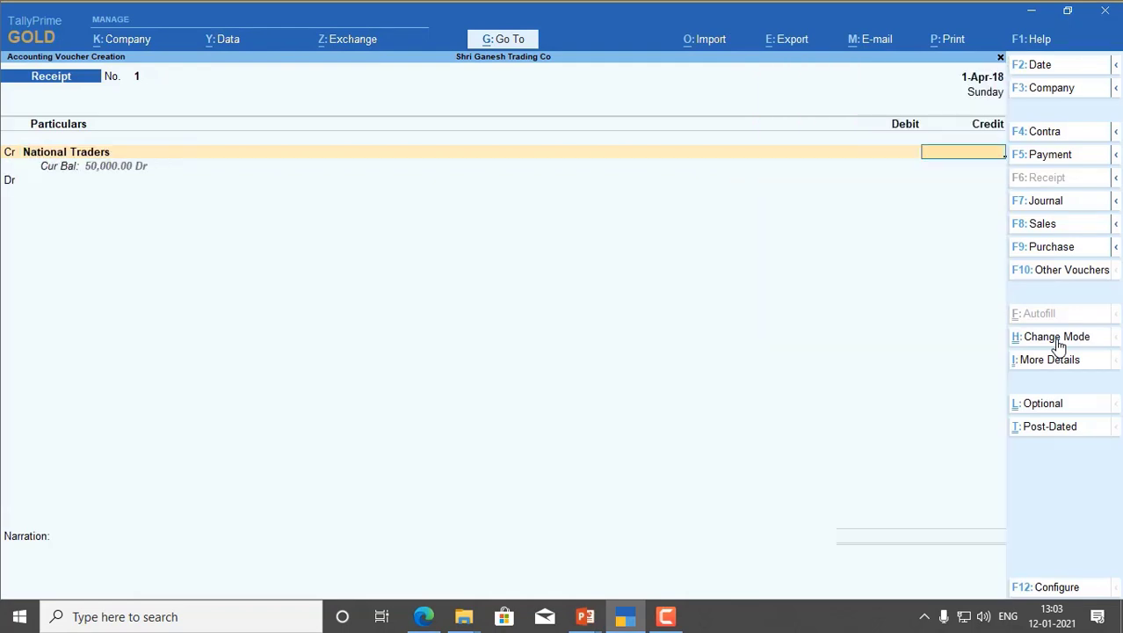
pyautogui.write('15000')
pyautogui.press('Return')
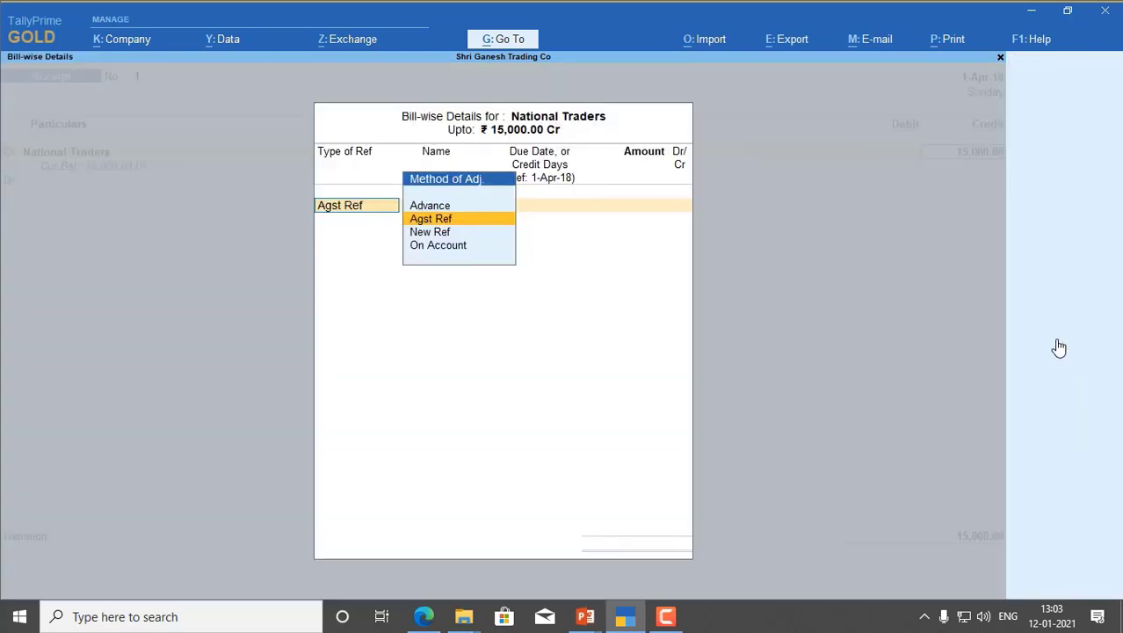
# Allocate the 15,000 received from National Traders as Agst Ref to pending bill 1001.
pyautogui.press('Return')
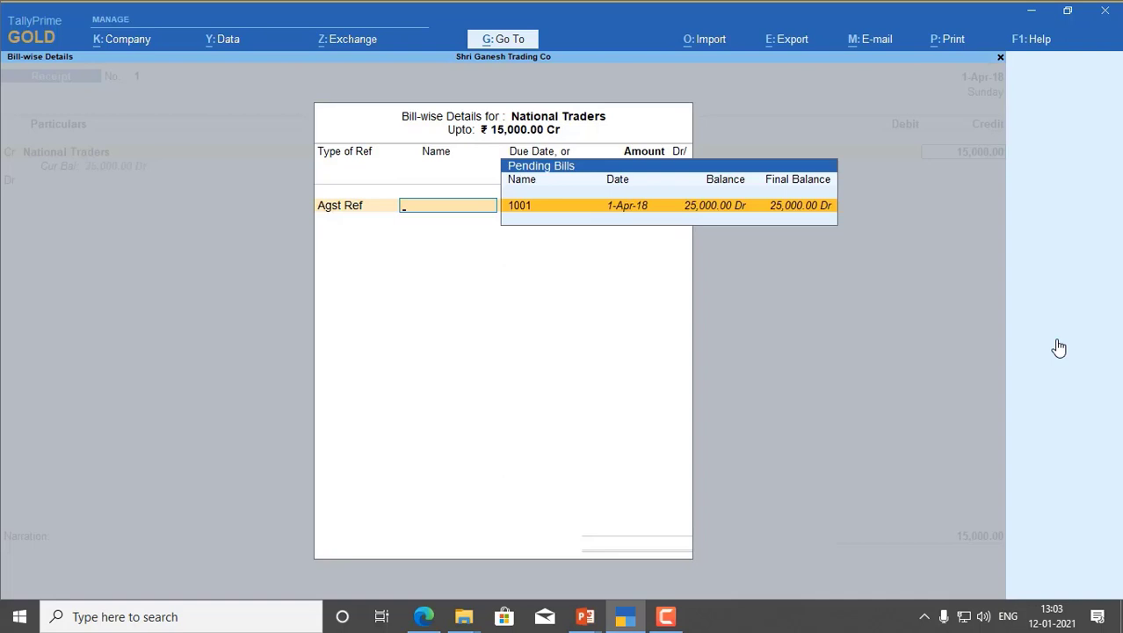
pyautogui.press('Return')
pyautogui.press('Return')
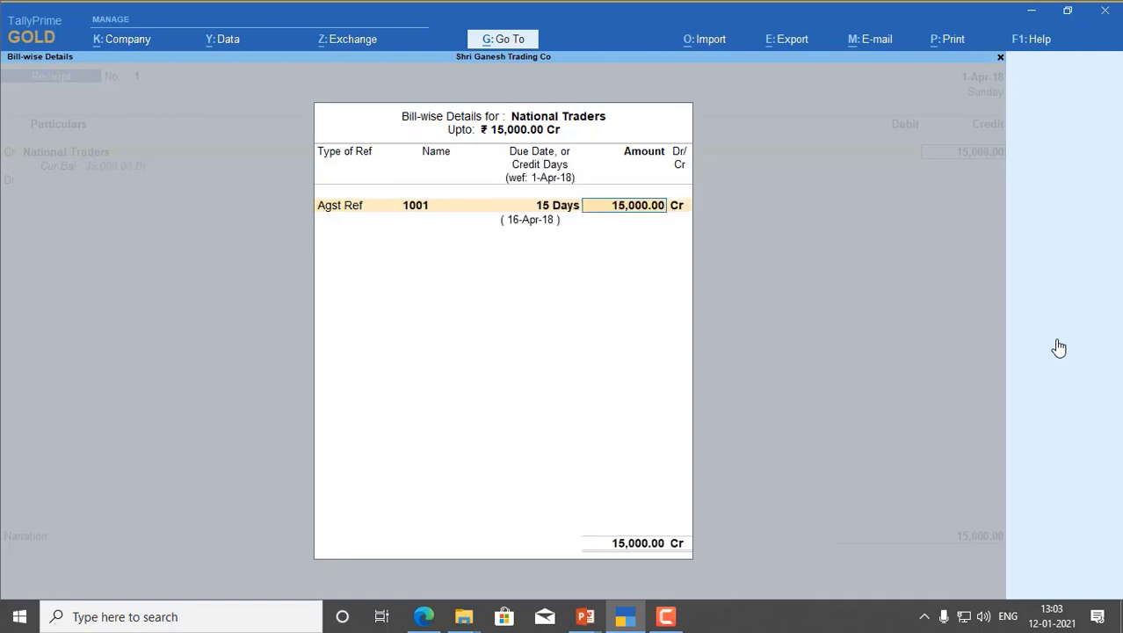
pyautogui.press('Return')
pyautogui.press('Return')
pyautogui.press('Return')
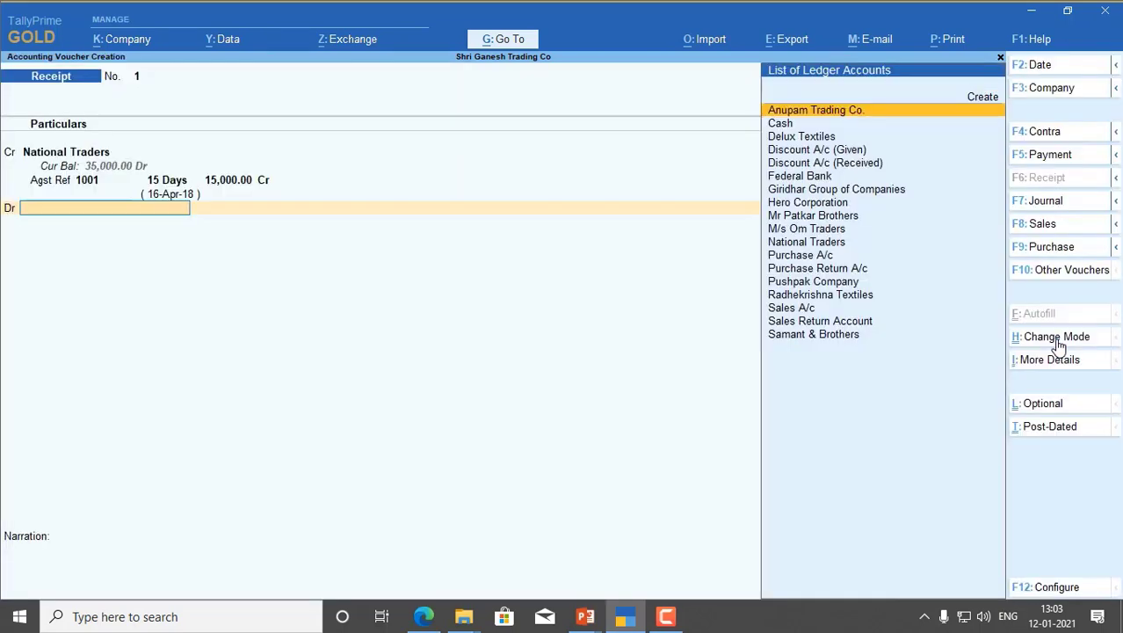
# Debit Cash with 15,000, add the narration "Being cash received as per receipt no..." and save the receipt voucher.
pyautogui.write('Cas')
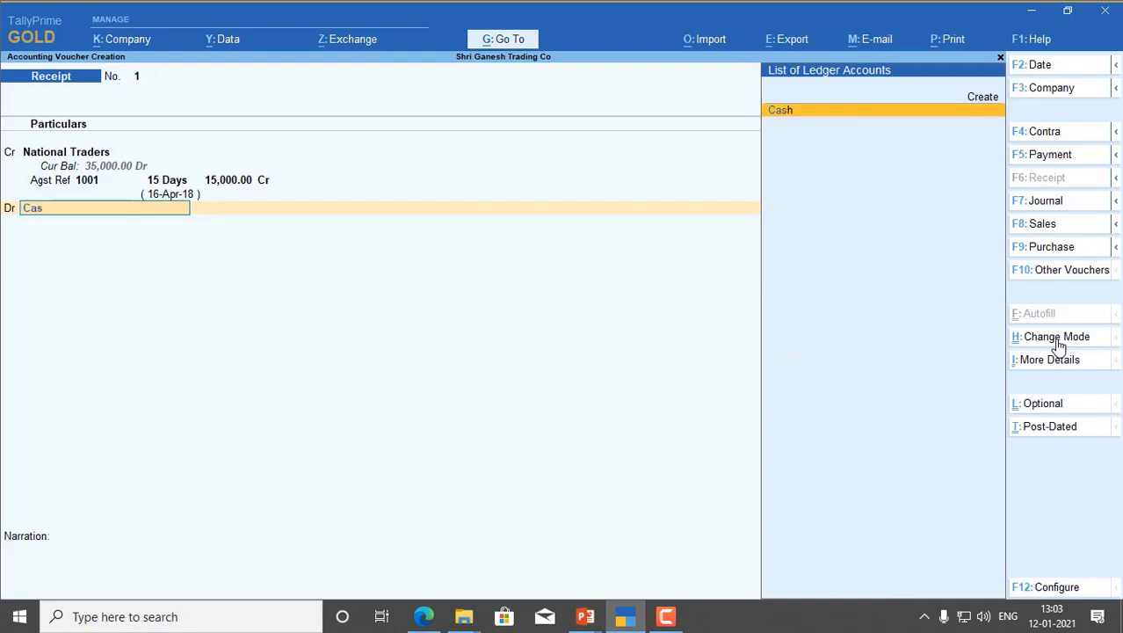
pyautogui.press('Return')
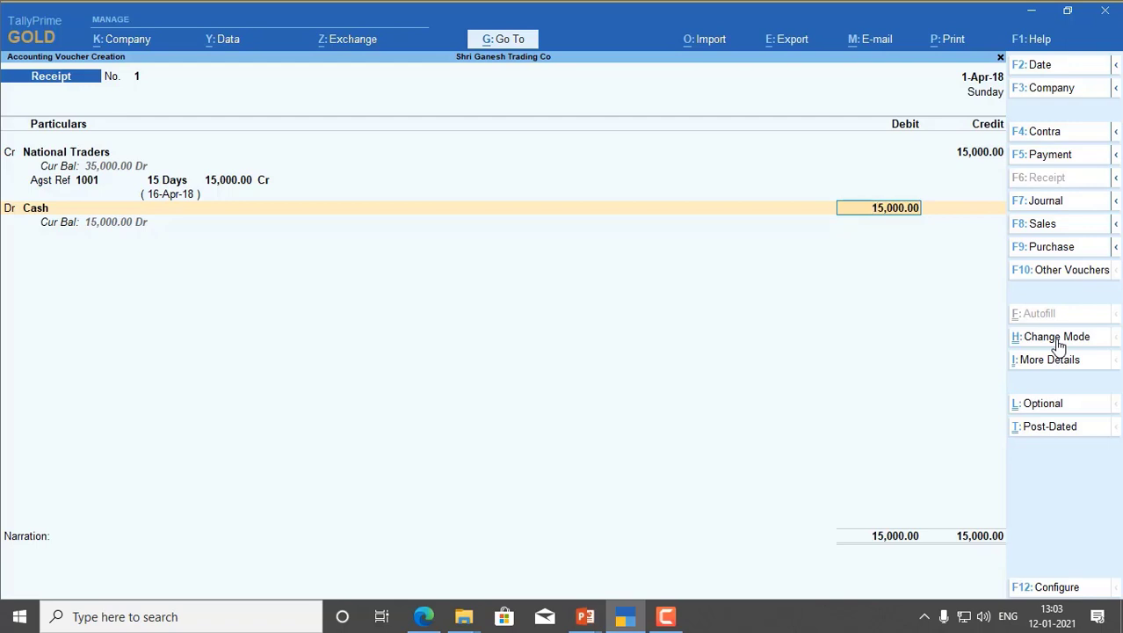
pyautogui.press('Return')
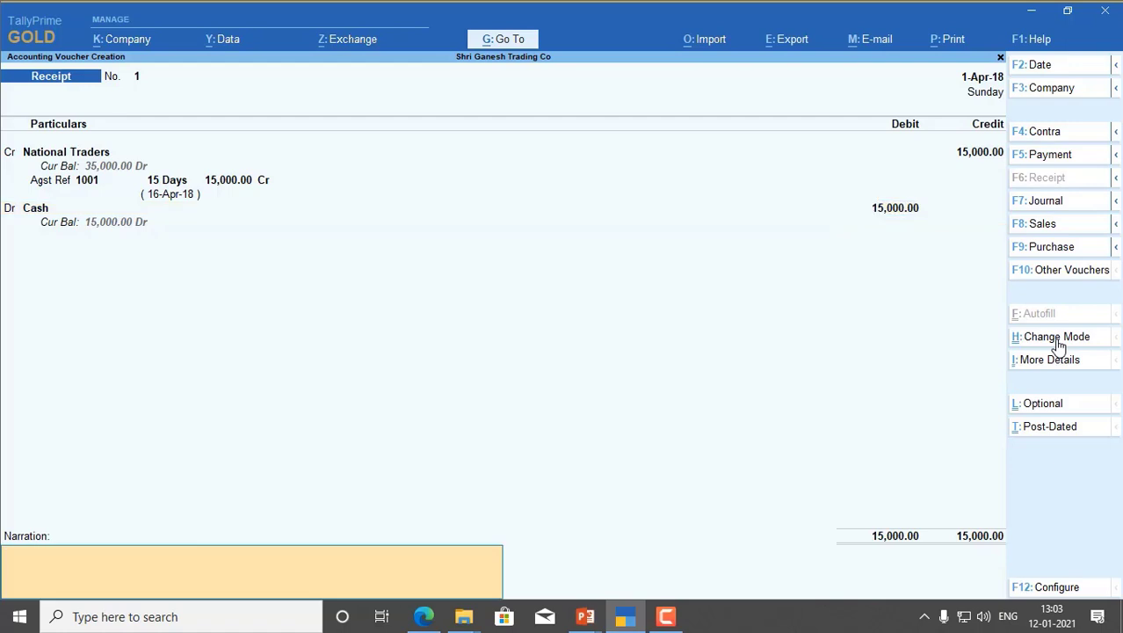
pyautogui.write('Being cash received as')
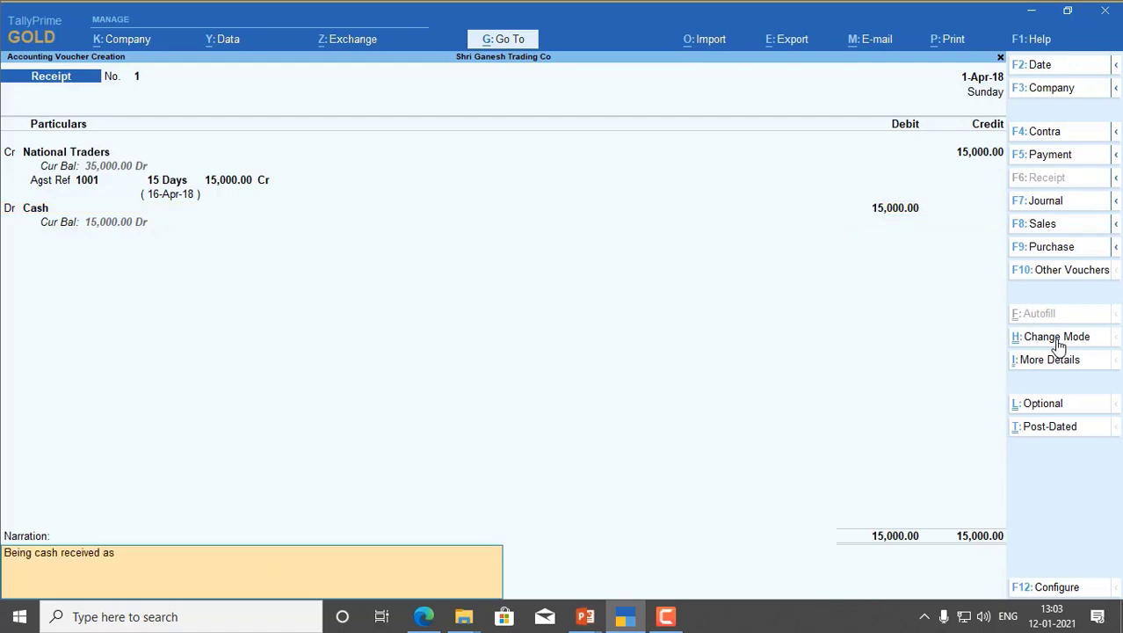
pyautogui.write(' per receipt no...')
pyautogui.press('Return')
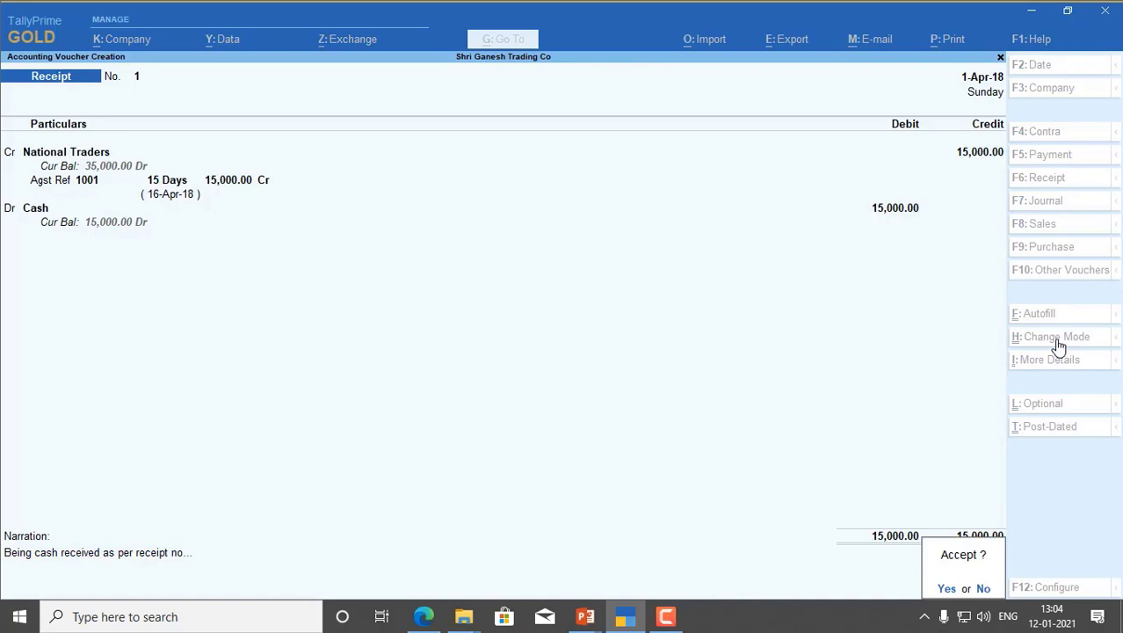
pyautogui.press('y')
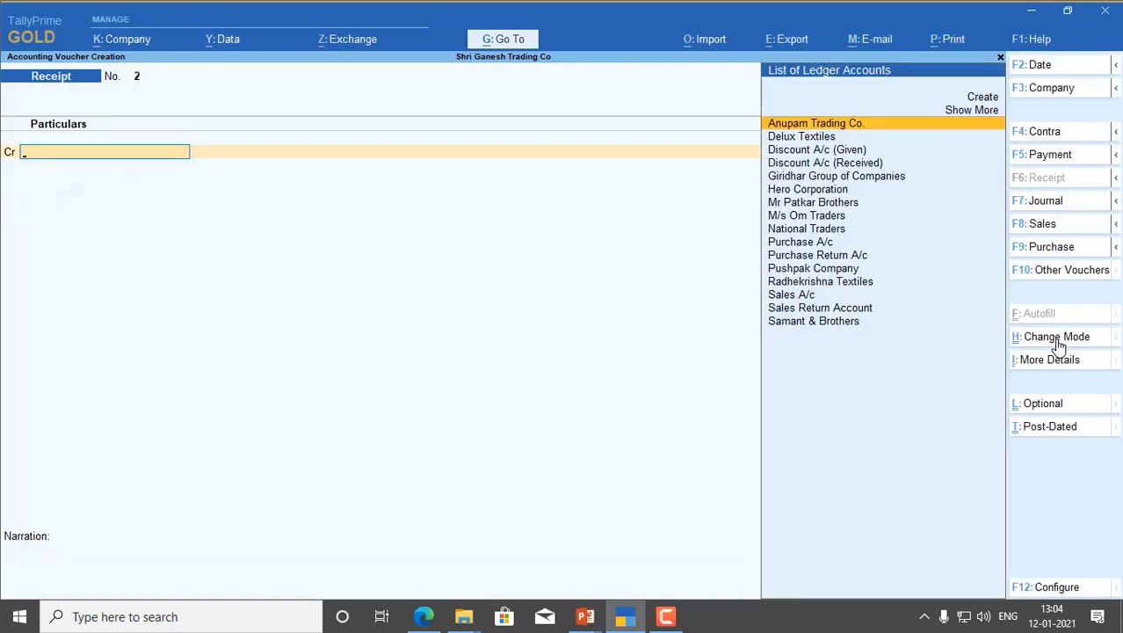
# Date the second receipt voucher 2-Apr-18 and credit Anupam Trading Co. with 15,000.
pyautogui.press('F2')
pyautogui.write('8-4')
pyautogui.press('Return')
pyautogui.write('Anu')
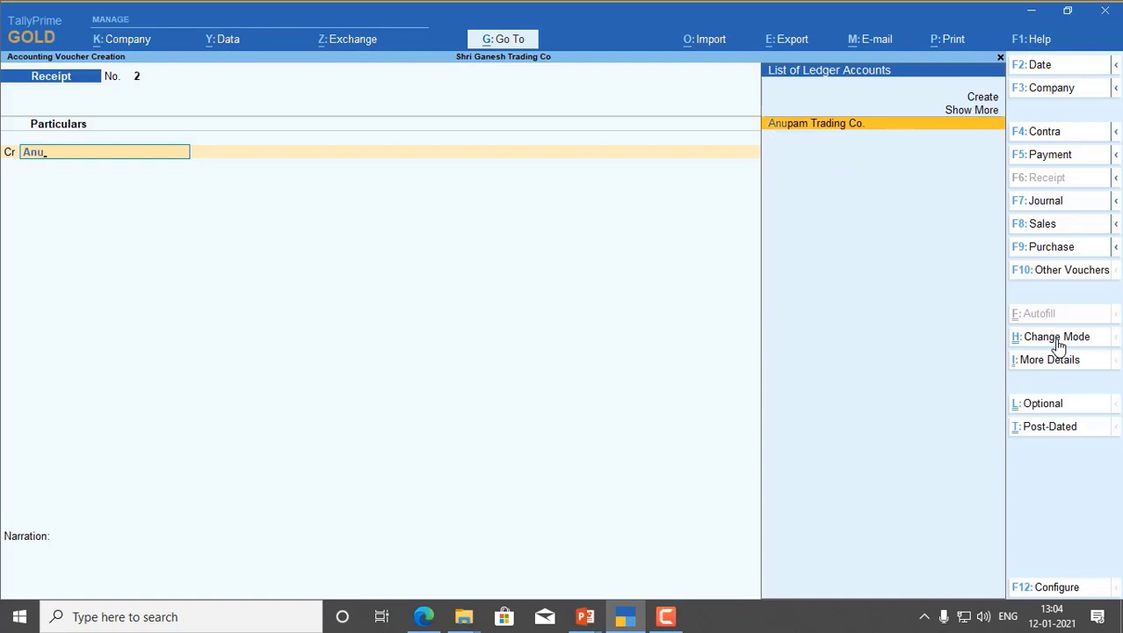
pyautogui.press('Return')
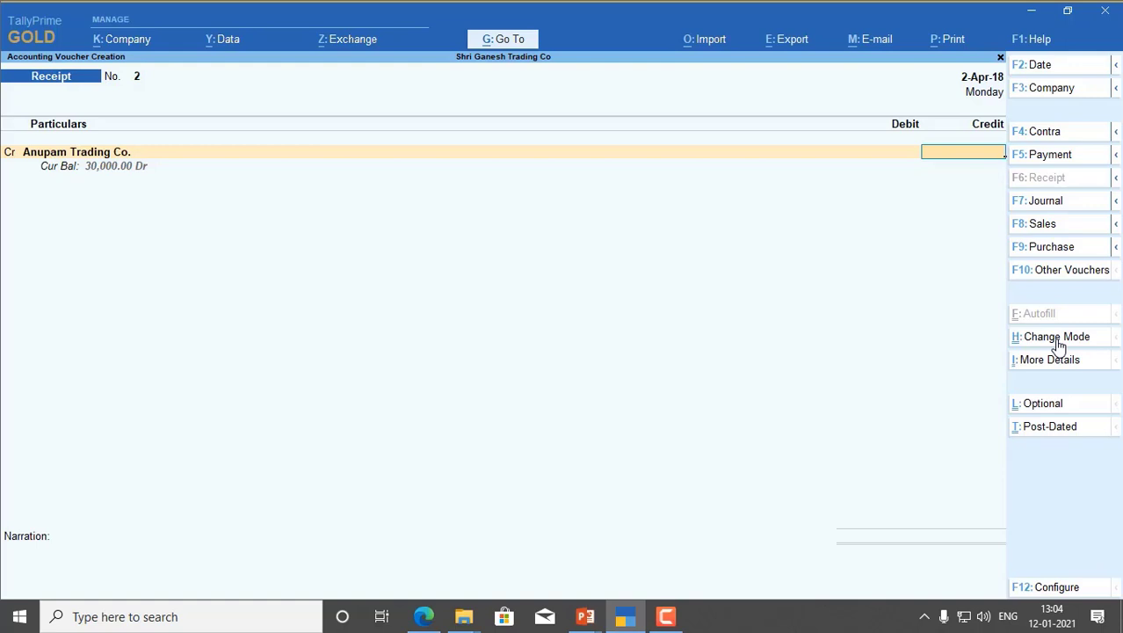
pyautogui.write('156')
pyautogui.press('BackSpace')
pyautogui.write('000')
pyautogui.press('Return')
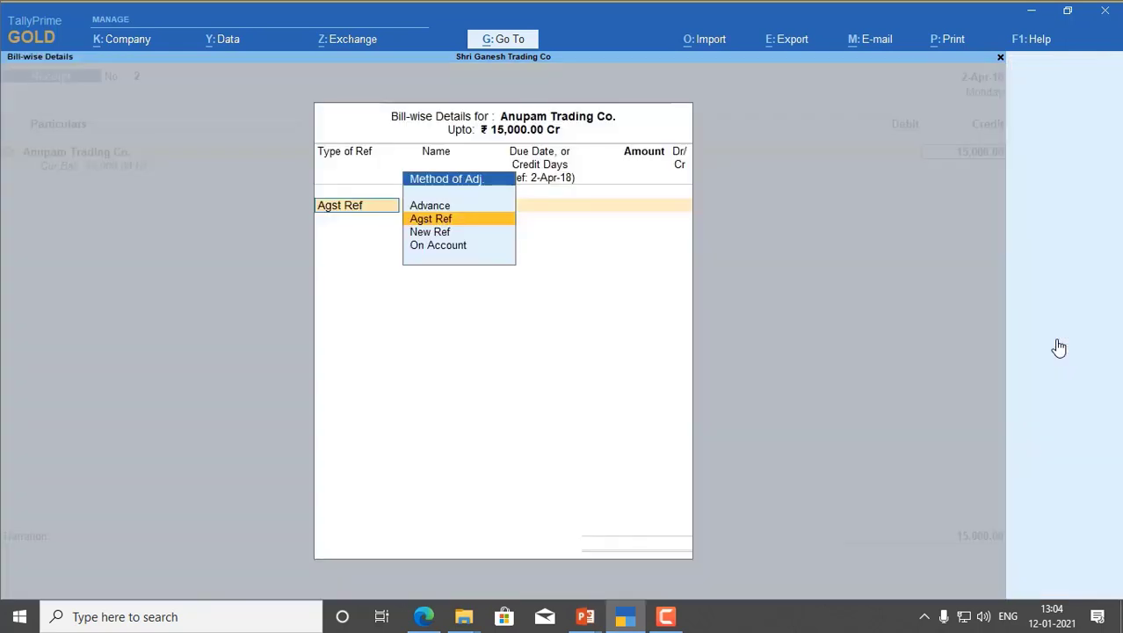
# Allocate Anupam Trading Co.'s 15,000 as Agst Ref to pending bill 1002.
pyautogui.press('Return')
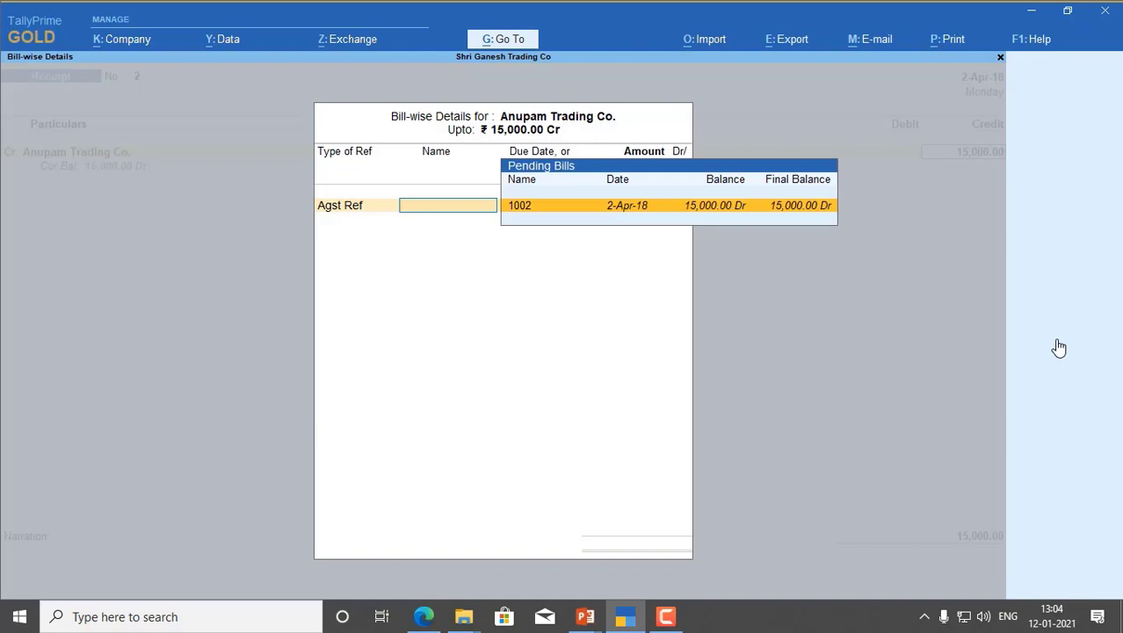
pyautogui.press('Return')
pyautogui.press('Return')
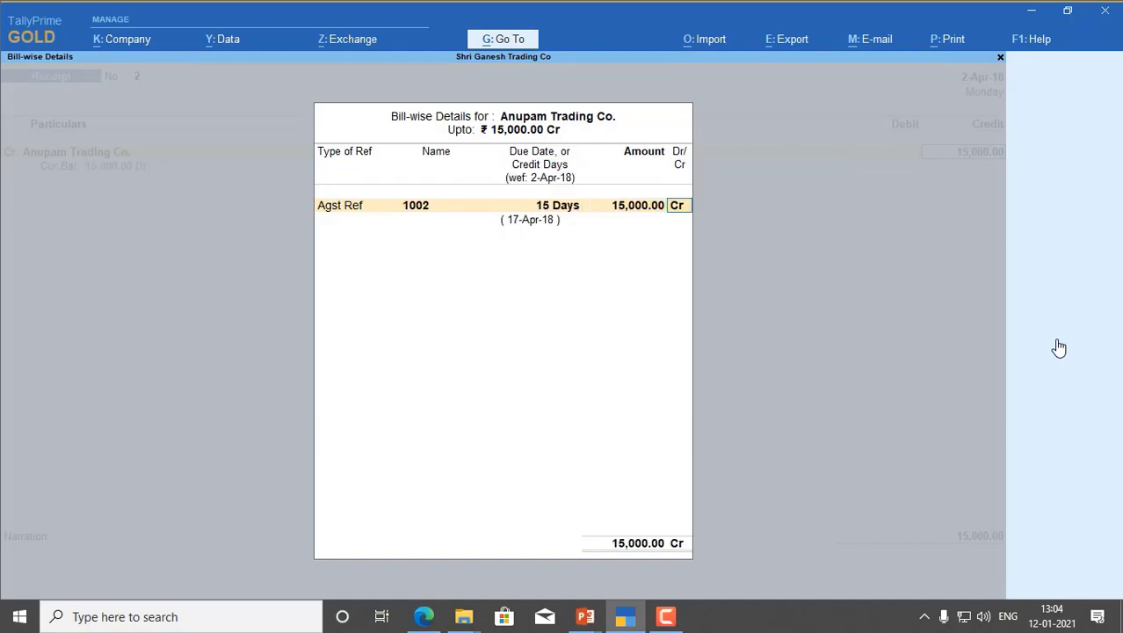
pyautogui.press('Return')
pyautogui.press('Return')
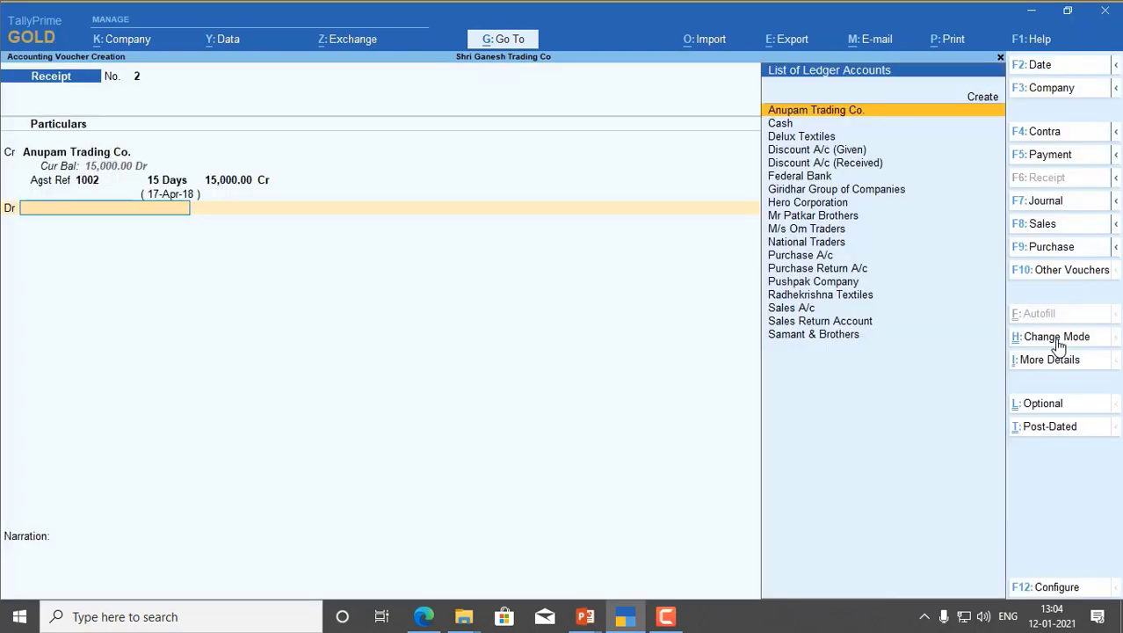
# Debit Cash with 5,000 as the cash part of Anupam Trading Co.'s receipt.
pyautogui.write('Ca')
pyautogui.press('Return')
pyautogui.write('5000')
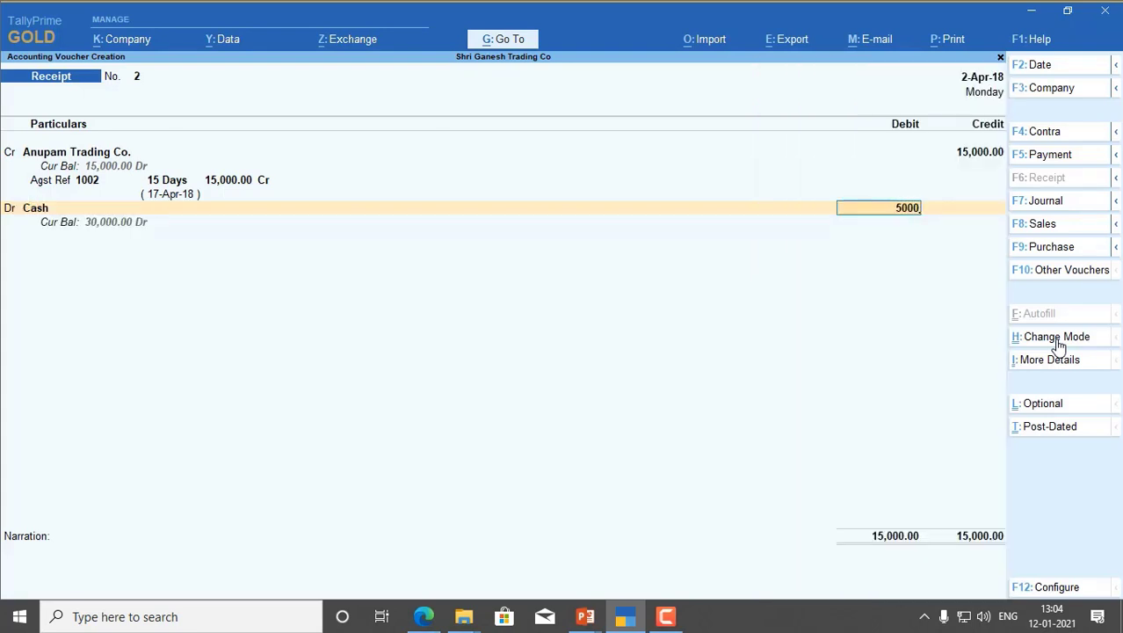
pyautogui.press('Return')
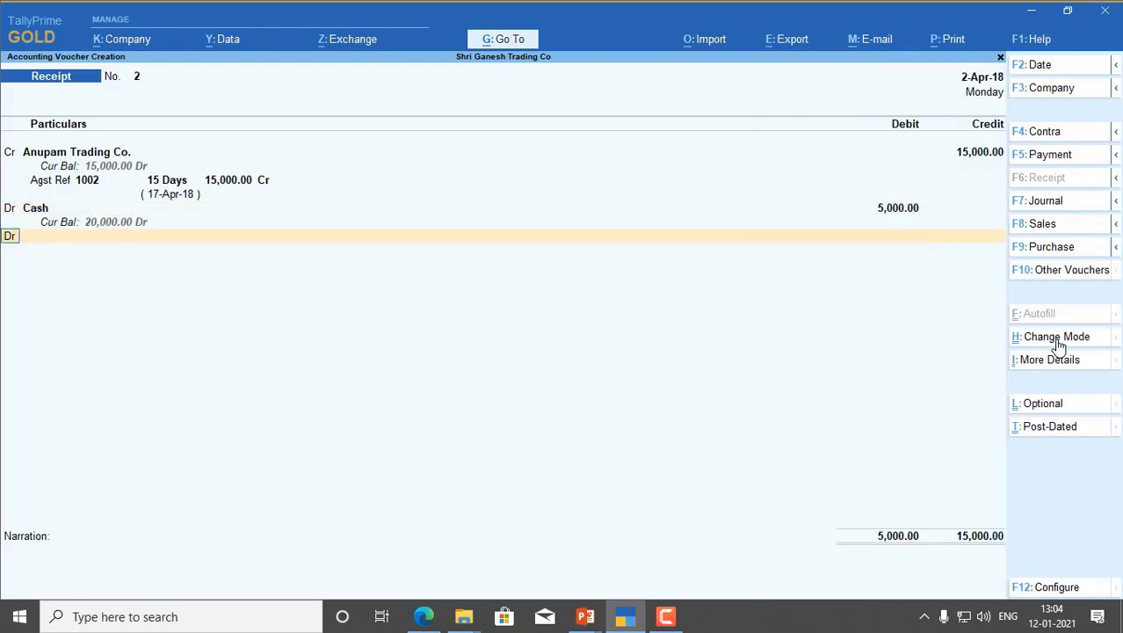
# Debit Federal Bank with the remaining 10,000 as Cheque/DD, leaving the instrument number and bank blank.
pyautogui.press('Return')
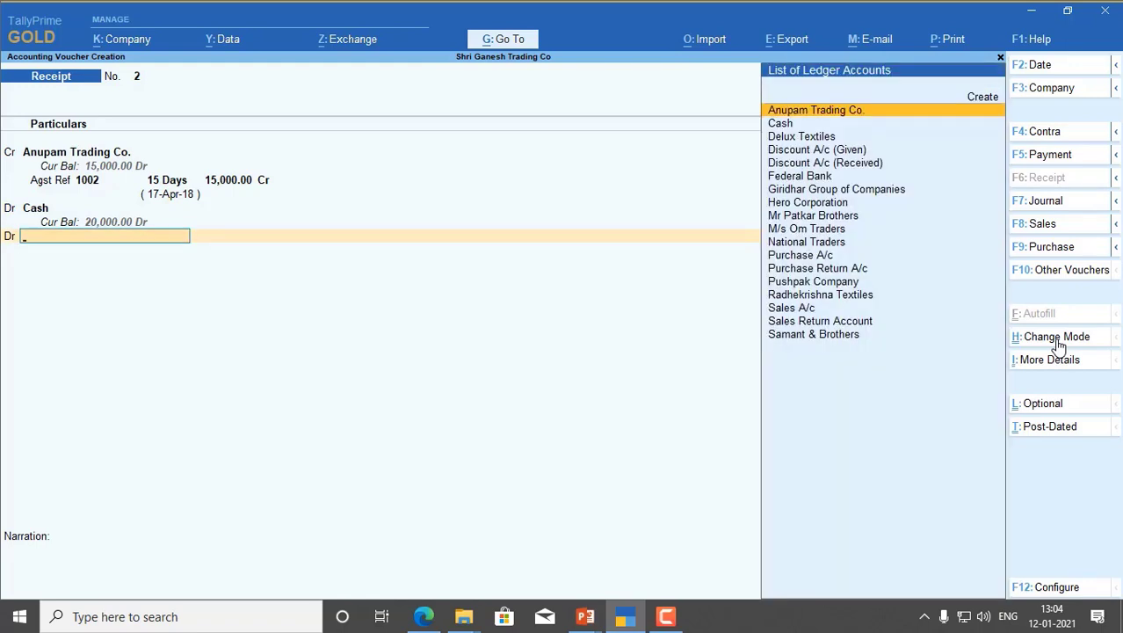
pyautogui.write('Fed')
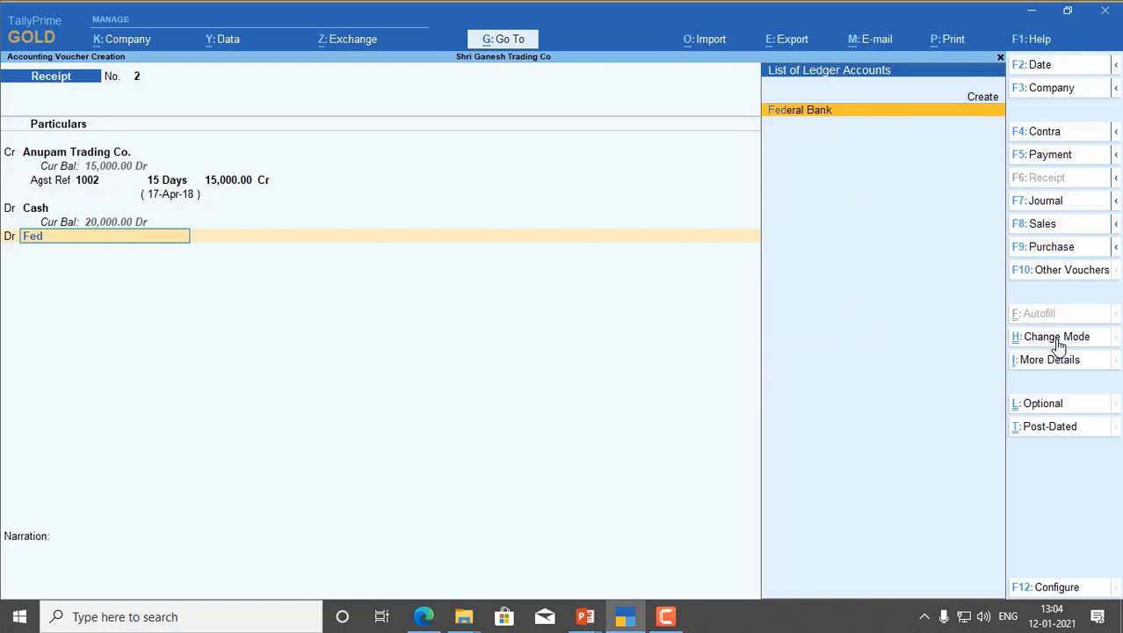
pyautogui.press('Return')
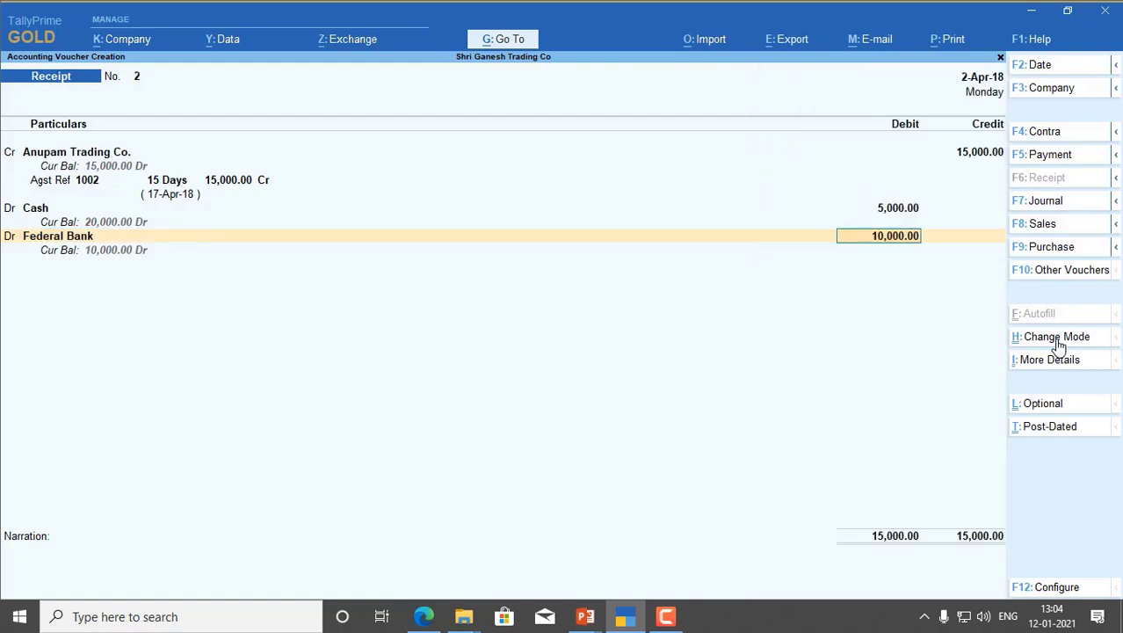
pyautogui.press('Return')
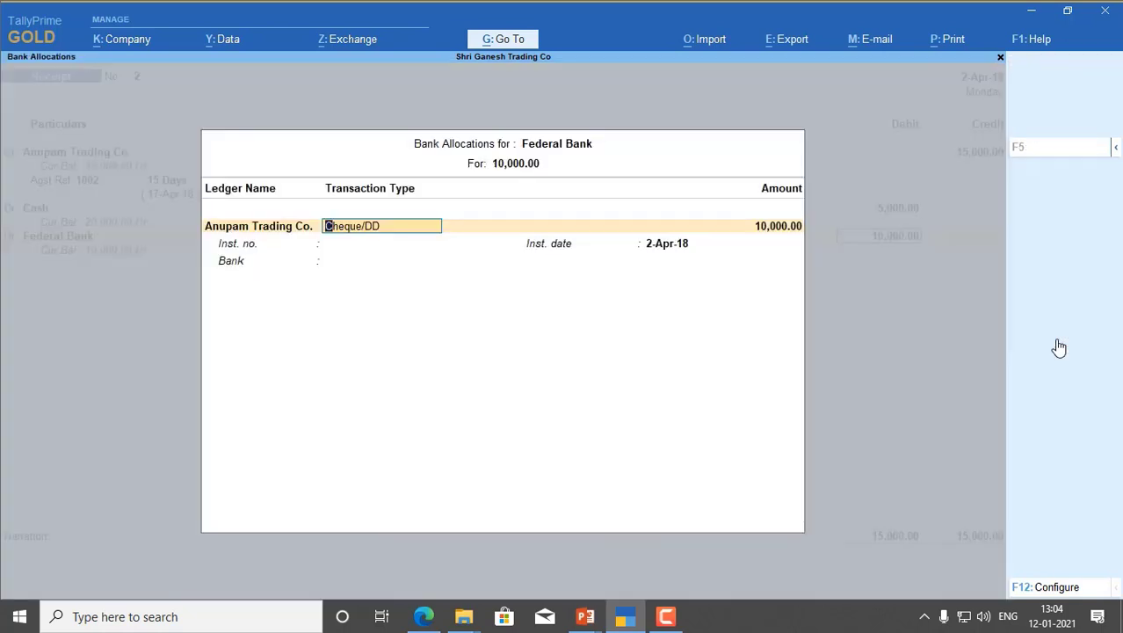
pyautogui.press('Return')
pyautogui.press('Return')
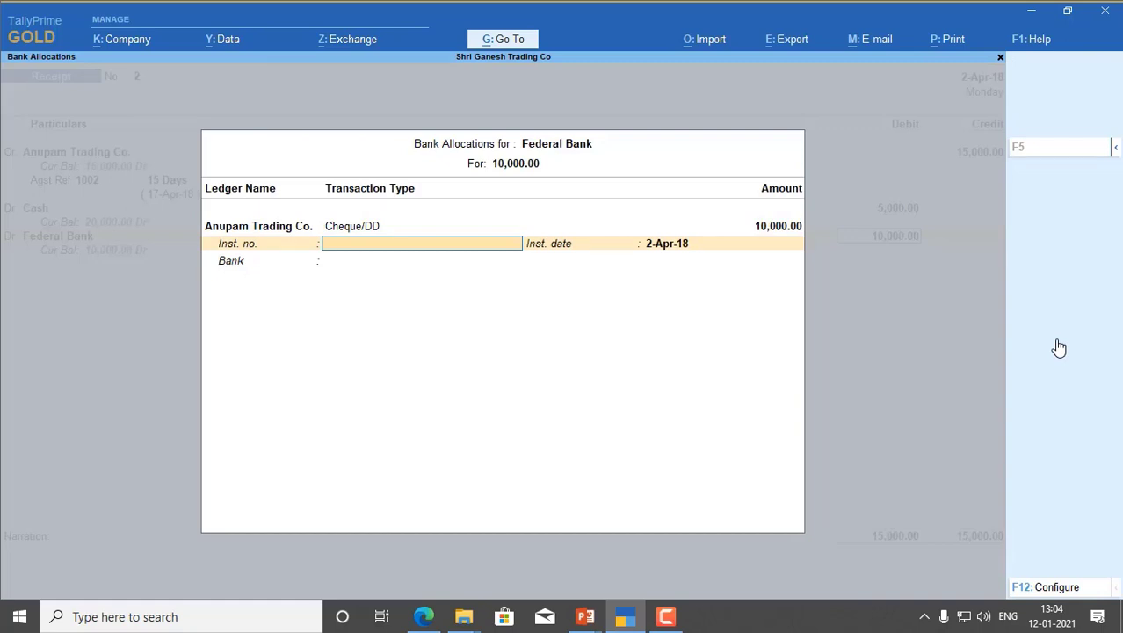
pyautogui.press('Return')
pyautogui.press('Return')
pyautogui.press('Return')
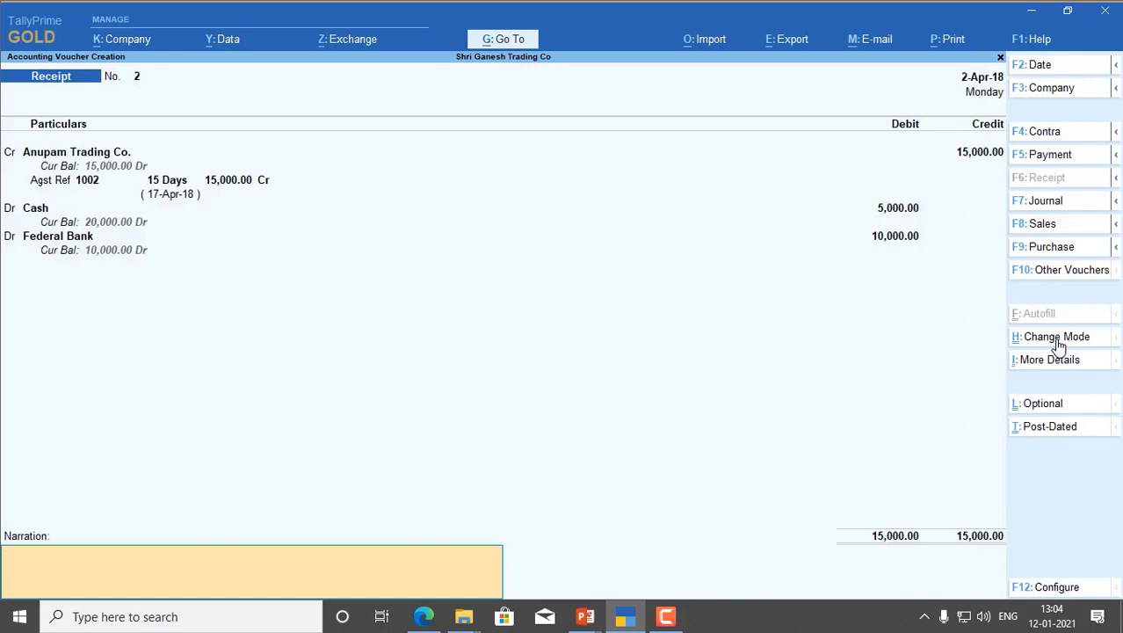
# Add the narration "Being cash and cq. received." and save Anupam Trading Co.'s receipt voucher.
pyautogui.write('Being cash and cq. received.')
pyautogui.press('Return')
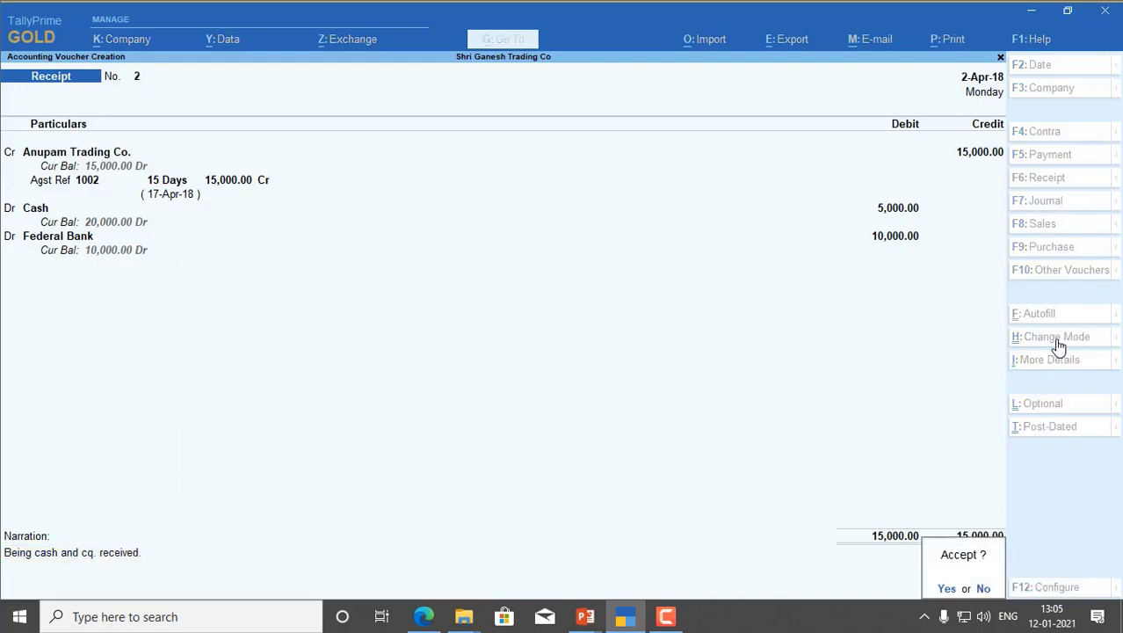
pyautogui.press('Return')
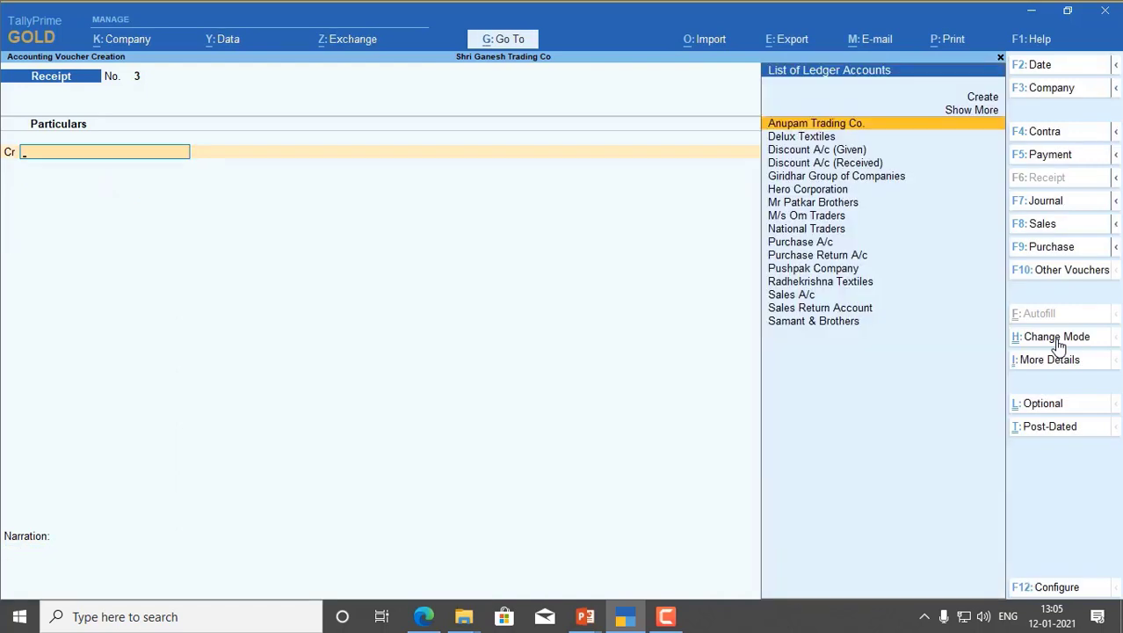
# Quit receipt entry and open the Bills Receivable report to check the pending bills.
pyautogui.press('Escape')
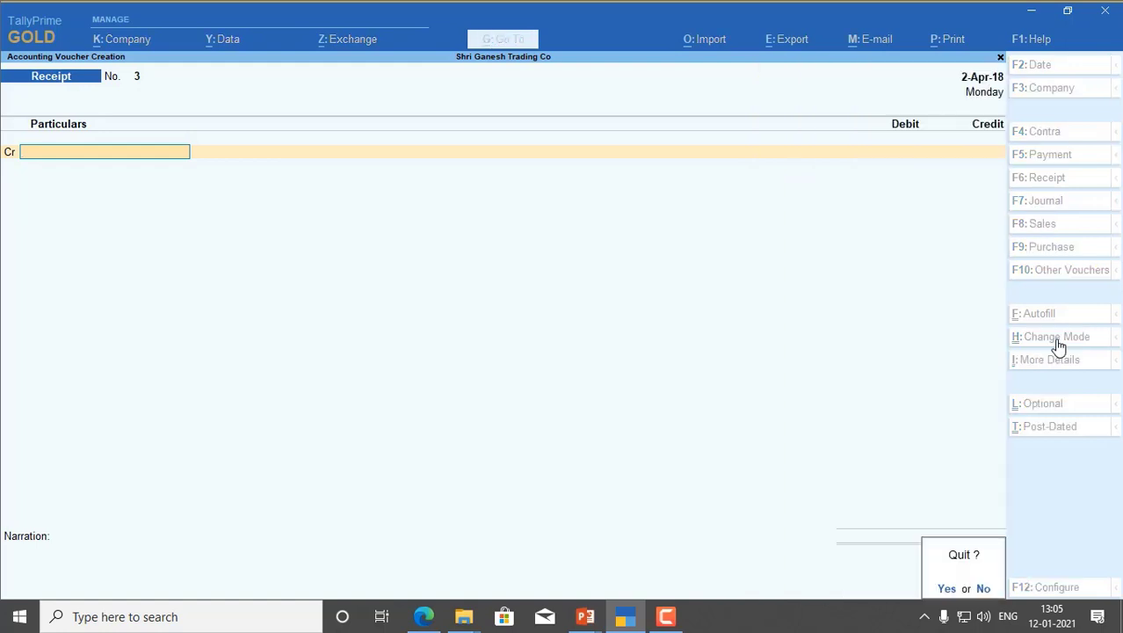
pyautogui.press('y')
pyautogui.hotkey('alt', 'g')
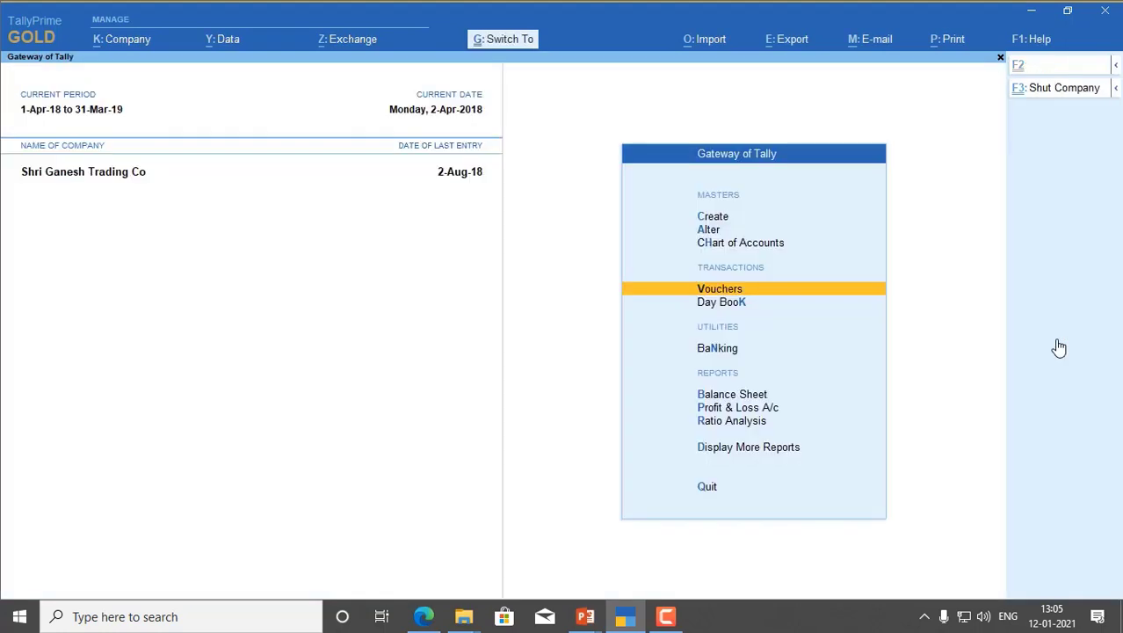
pyautogui.write('Bills')
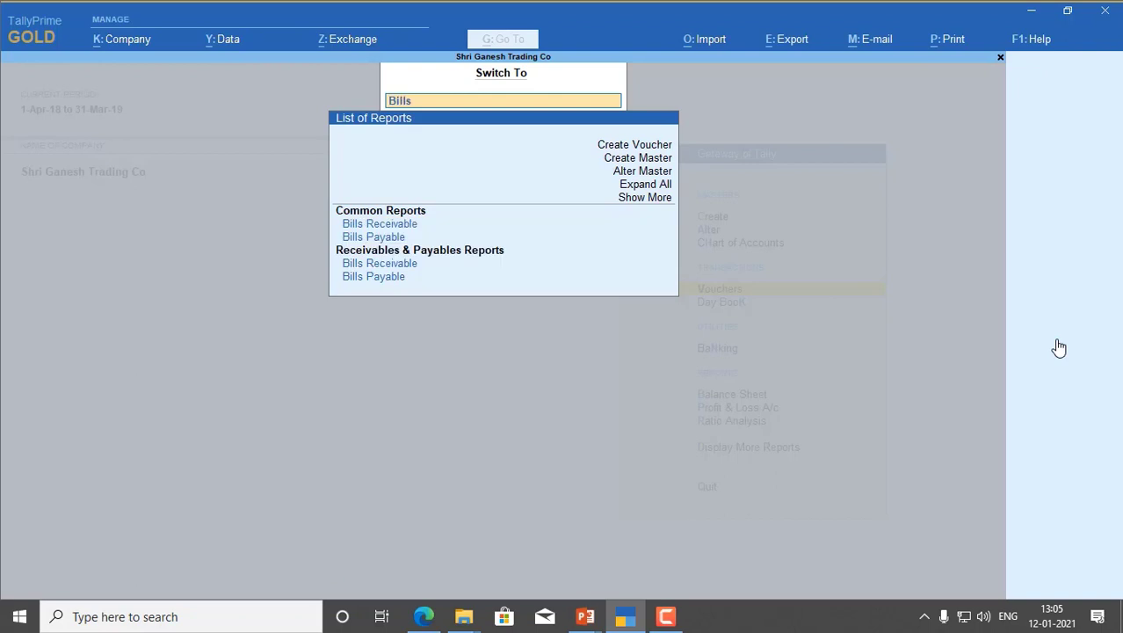
pyautogui.press('Down')
pyautogui.press('Down')
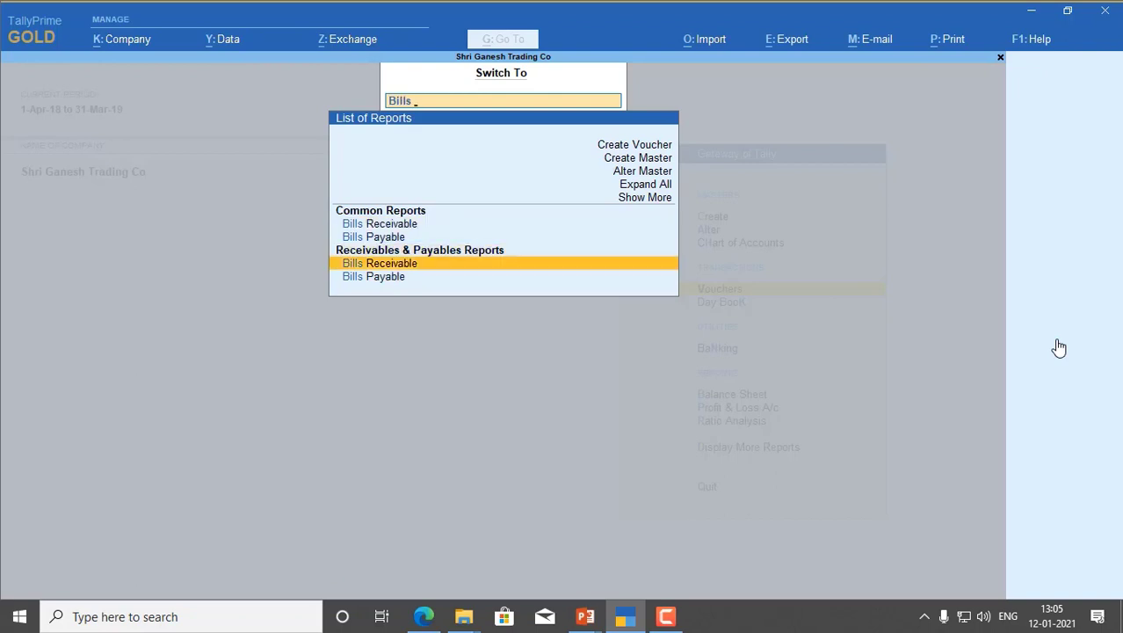
pyautogui.press('Return')
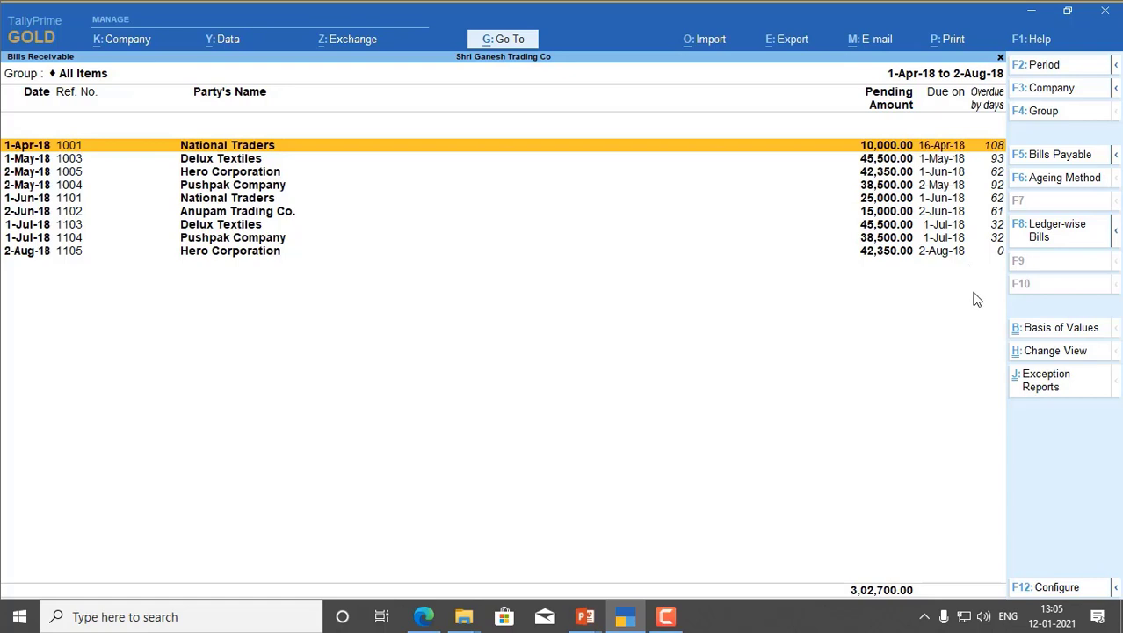
# Expand Bills Receivable to voucher-level detail, examine the sales and receipts behind each bill, and close the report.
pyautogui.press('alt')
pyautogui.hotkey('alt', 'F5')
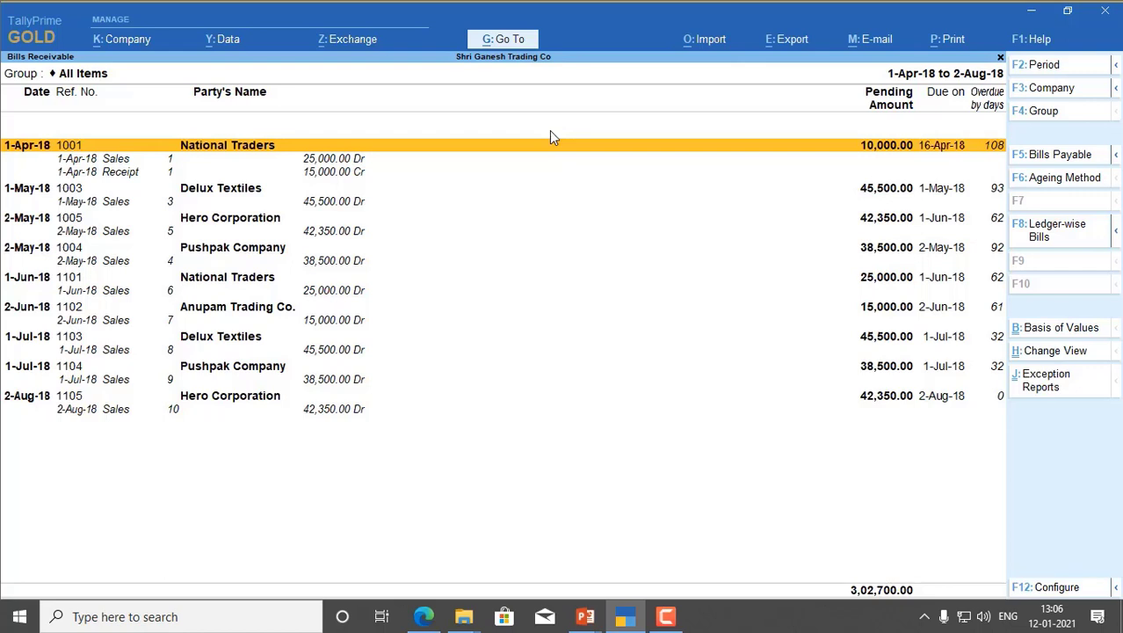
pyautogui.press('Escape')
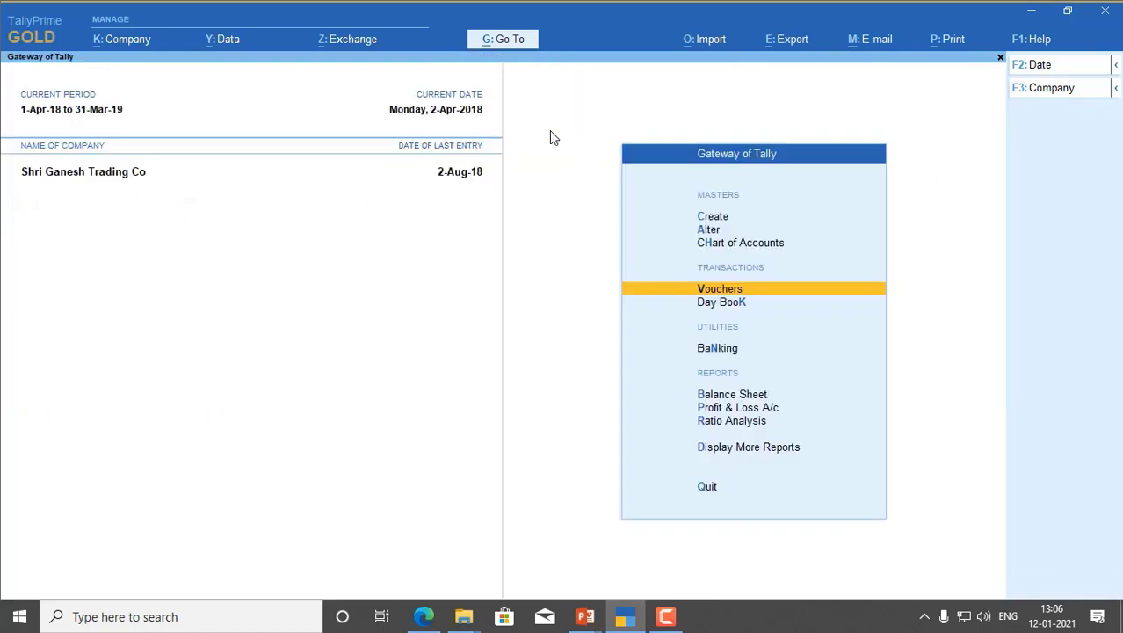